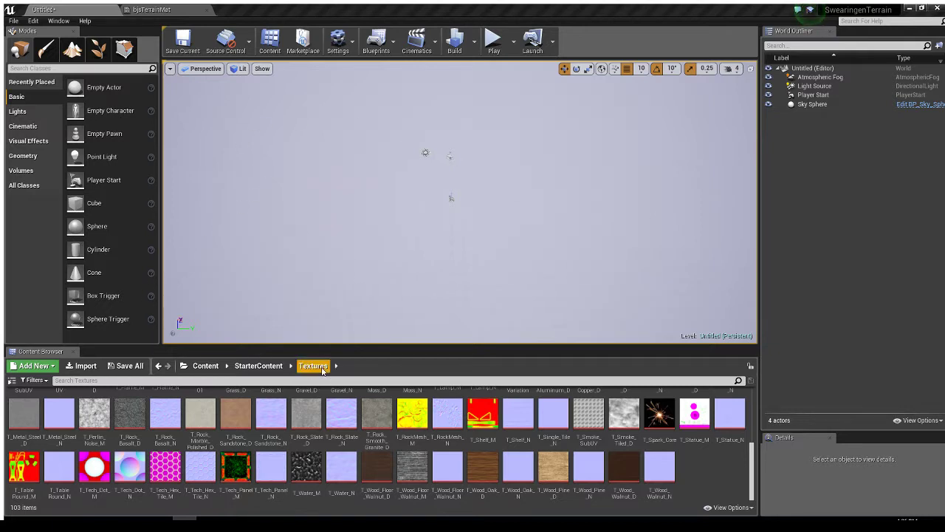
Open the BradAssets content folder holding the bjsTerrainMat material and return to the untitled level.
left_click(206, 366)
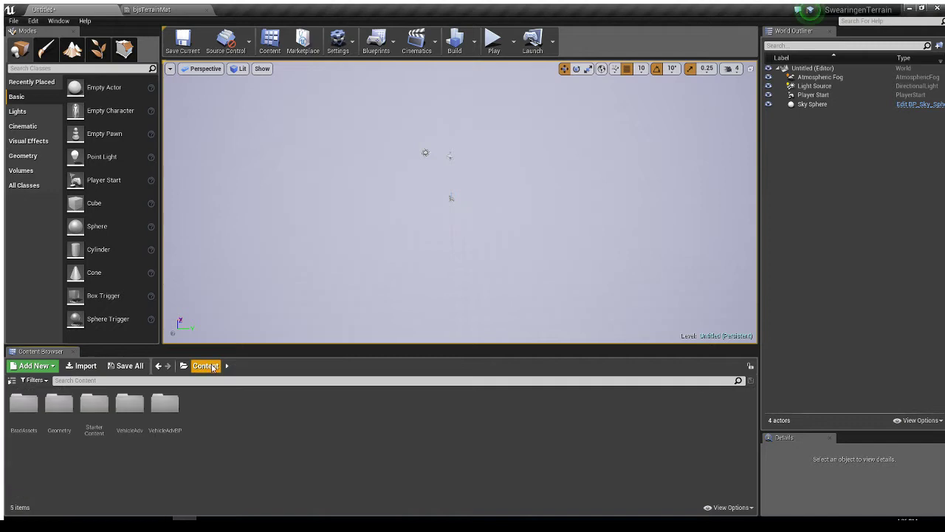
double_click(25, 411)
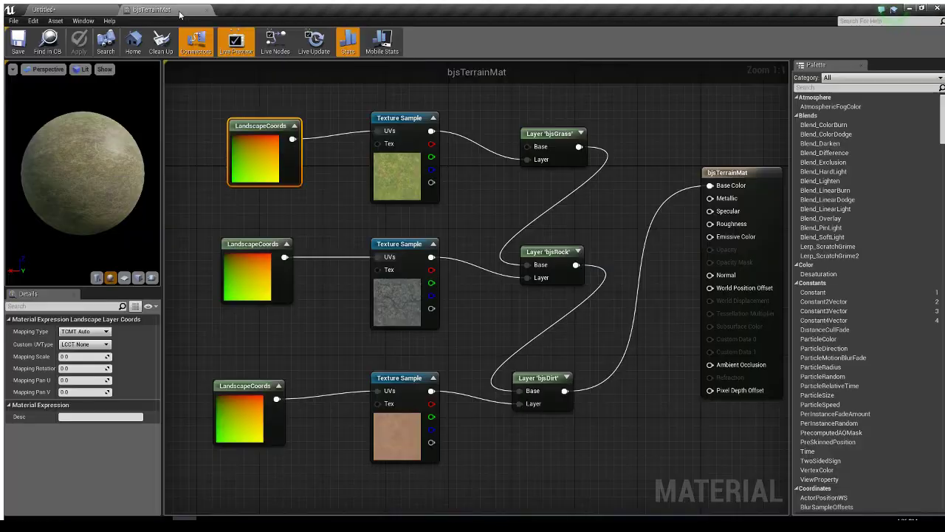
left_click(90, 10)
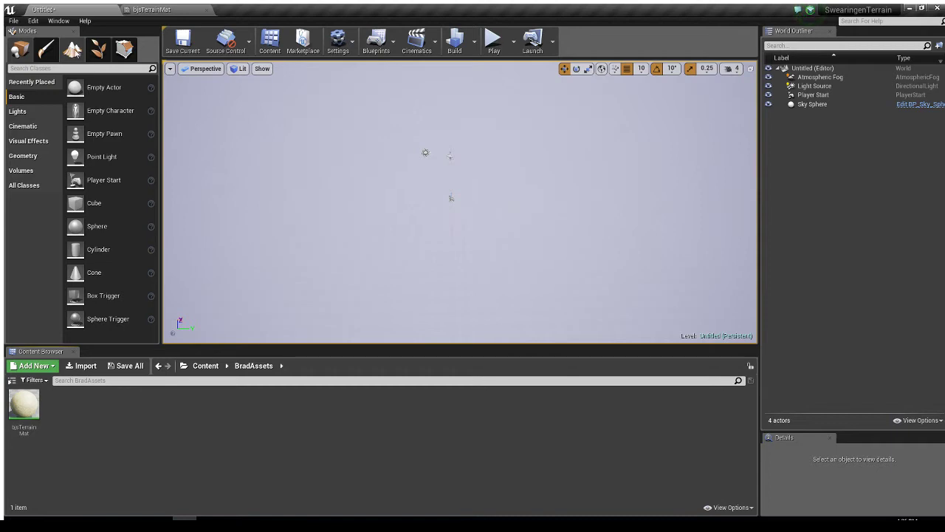
Start a new landscape and set its number of components to 4 × 4.
left_click(77, 53)
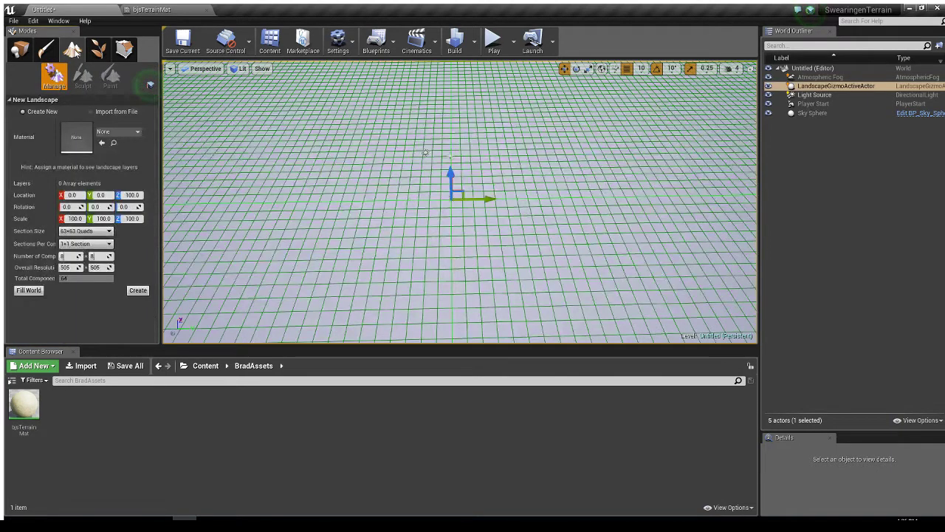
right_click_drag(497, 145, 491, 166)
key("s")
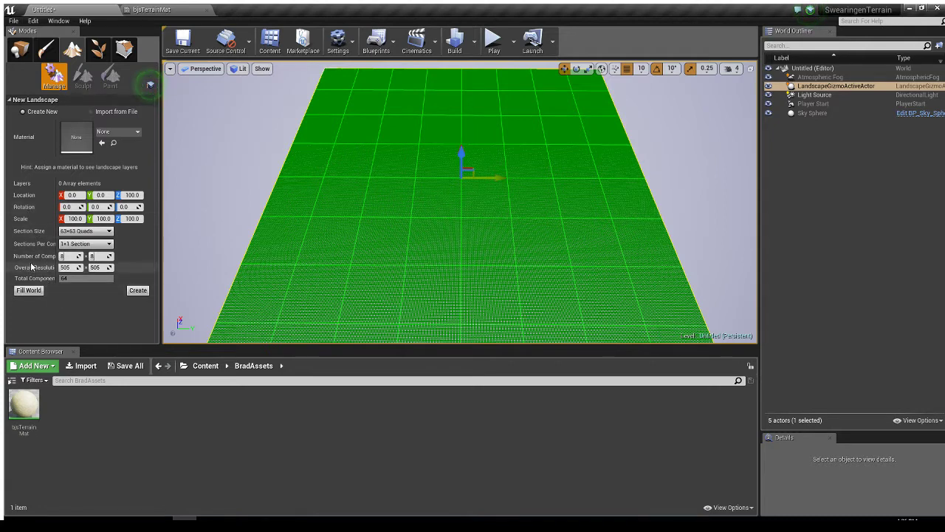
mouse_move(57, 246)
left_mouse_down()
mouse_move(84, 250)
mouse_move(67, 255)
left_mouse_up()
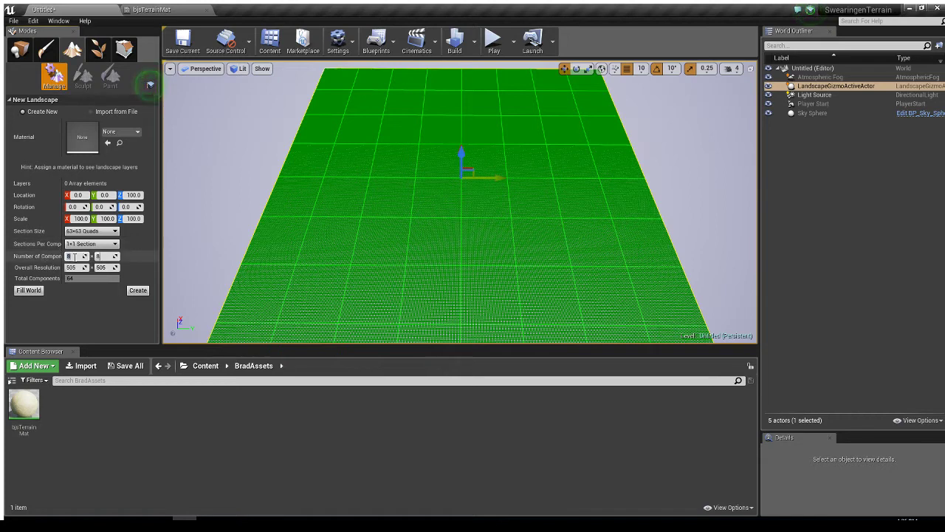
key("Tab")
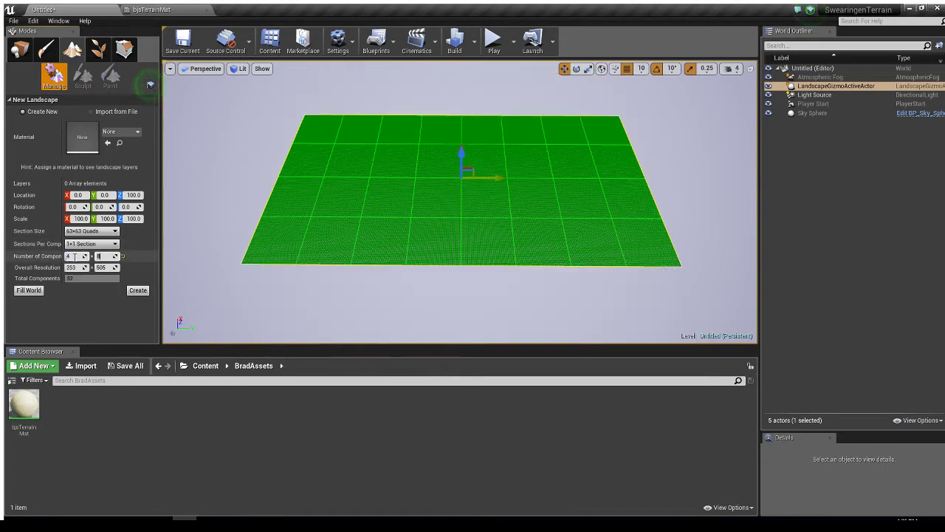
type("4")
key("Tab")
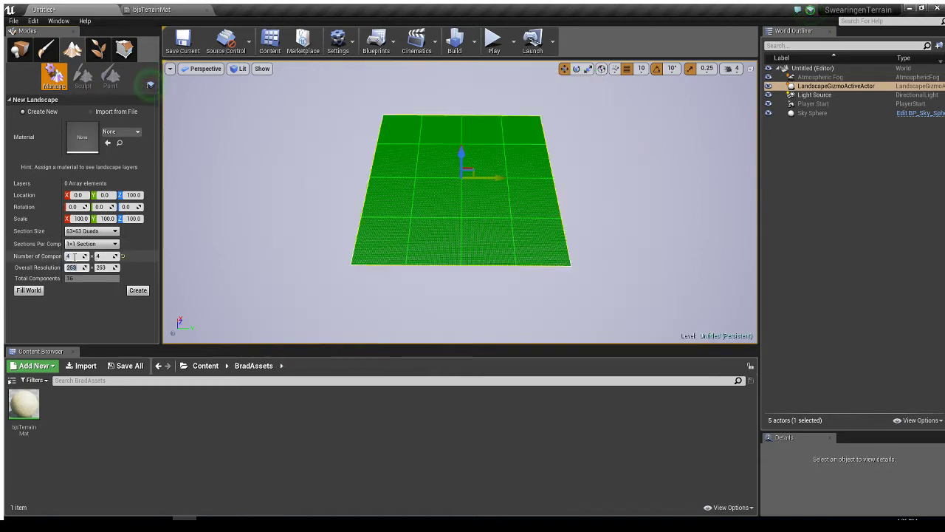
Assign bjsTerrainMat as the new landscape's material and create the landscape.
mouse_move(437, 220)
right_mouse_down()
mouse_move(448, 228)
mouse_move(439, 214)
right_mouse_up()
key("w")
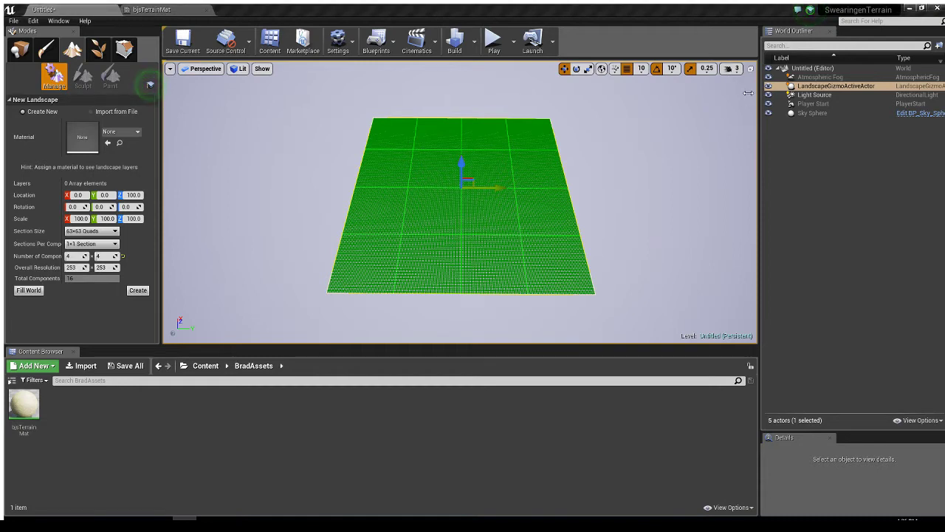
key("w")
mouse_move(473, 200)
right_mouse_down()
mouse_move(456, 195)
mouse_move(464, 208)
right_mouse_up()
scroll(459, 196, "up", 1)
key("s")
key("w")
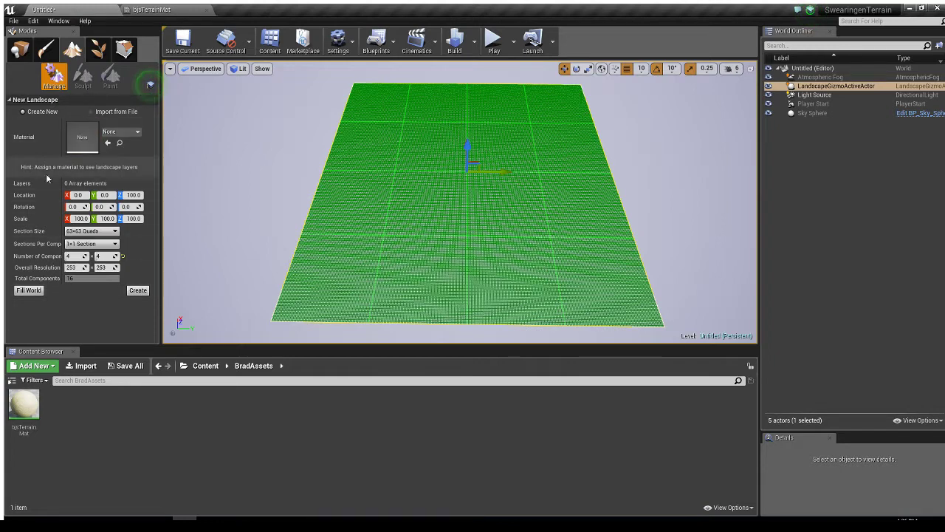
left_click(24, 402)
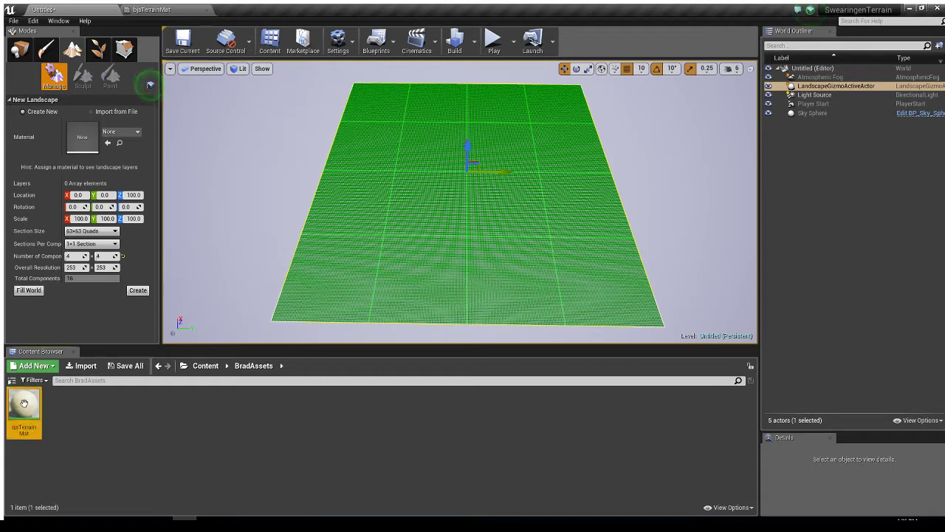
left_click(108, 144)
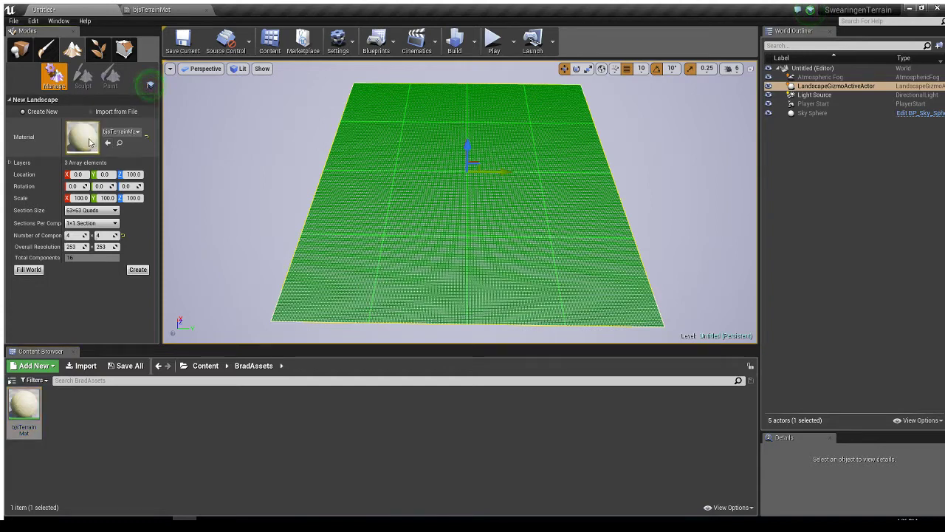
left_click(138, 270)
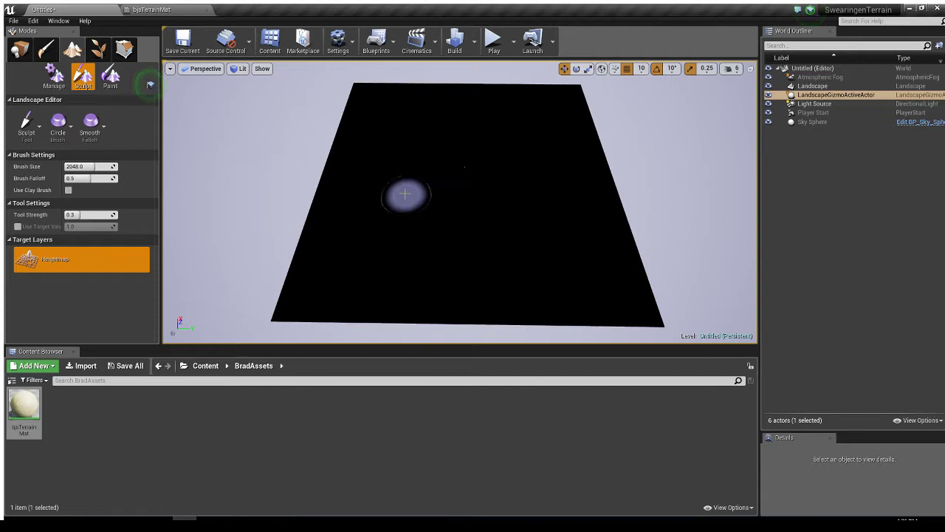
Create layer info assets for the bjsGrass, bjsRock and bjsDirt paint layers in the default shared assets folder.
left_click(110, 76)
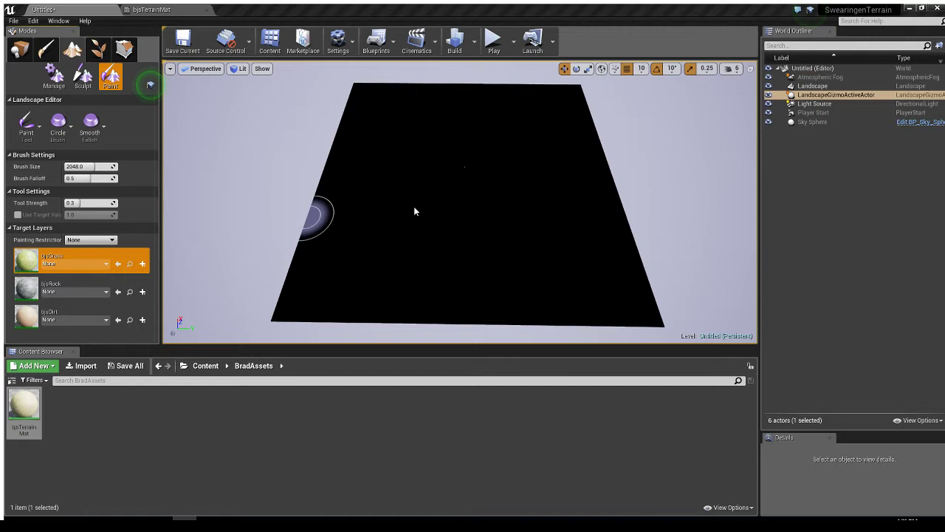
left_click(526, 377)
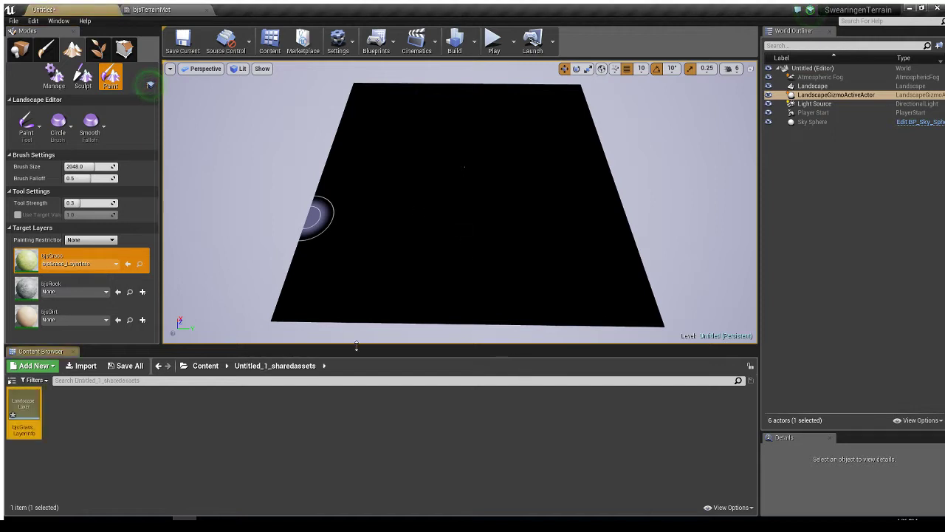
left_click(143, 294)
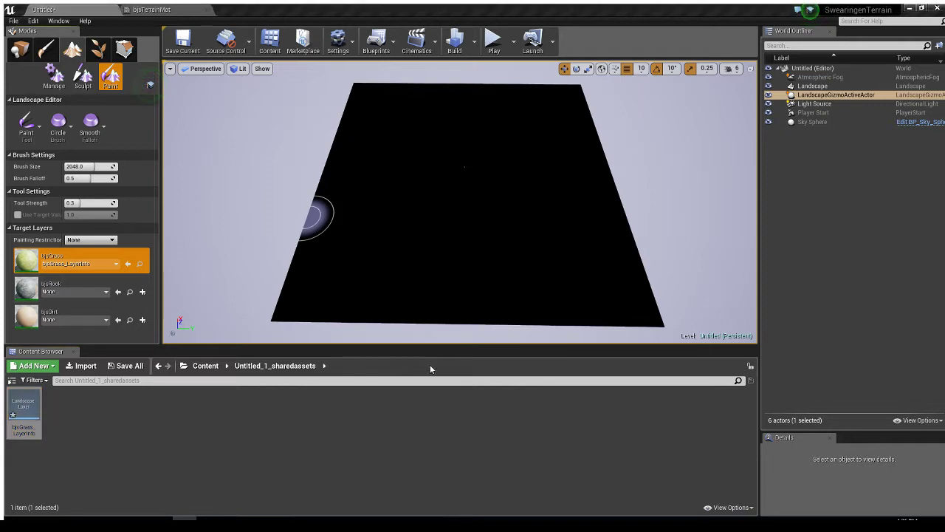
left_click(521, 374)
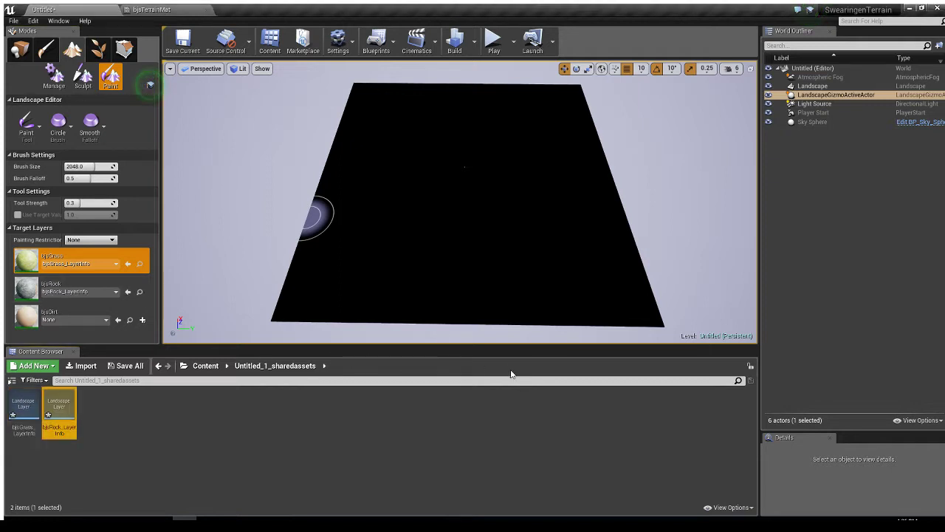
left_click(143, 321)
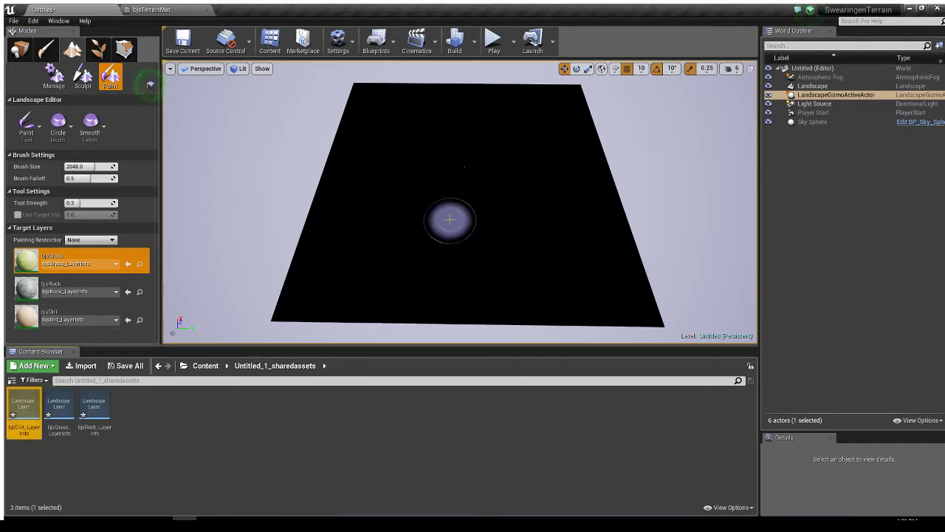
Paint the whole landscape with the bjsGrass layer, enlarging the brush to 8192 to cover the far half.
left_click(93, 287)
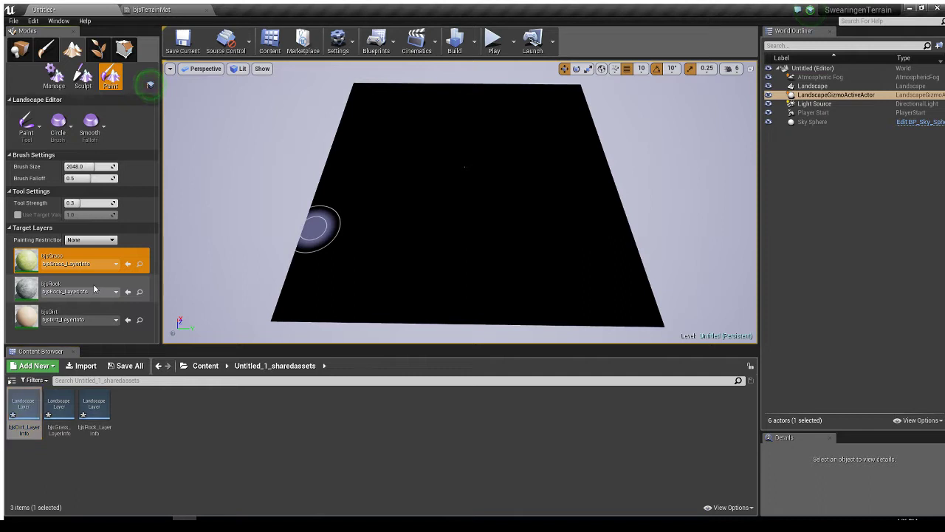
left_click(93, 312)
left_click(96, 280)
left_click(103, 270)
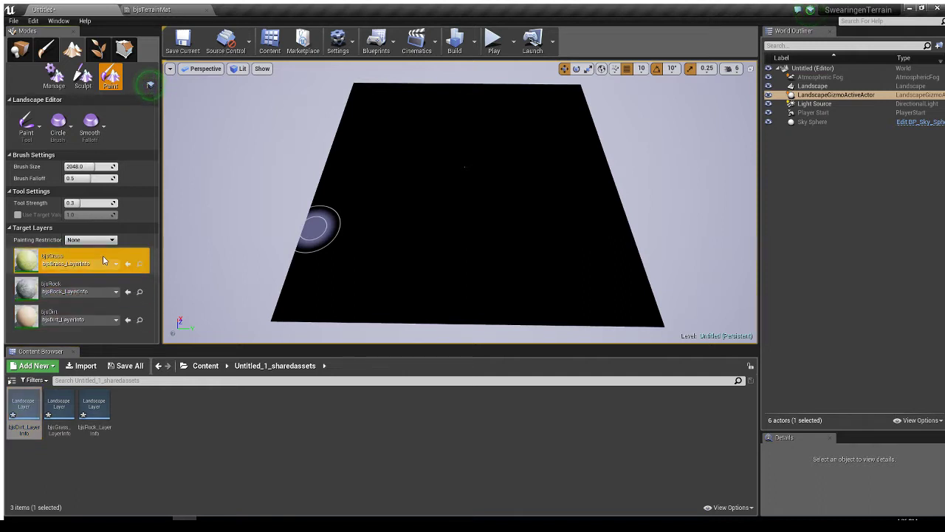
left_click(413, 225)
mouse_move(413, 225)
left_mouse_down()
mouse_move(462, 232)
mouse_move(380, 249)
mouse_move(492, 255)
mouse_move(412, 241)
mouse_move(561, 254)
mouse_move(506, 236)
mouse_move(607, 243)
mouse_move(624, 235)
mouse_move(634, 303)
mouse_move(505, 295)
left_mouse_up()
mouse_move(333, 275)
left_mouse_down()
mouse_move(290, 278)
mouse_move(347, 306)
mouse_move(580, 283)
mouse_move(277, 238)
mouse_move(573, 226)
mouse_move(483, 226)
mouse_move(413, 240)
left_mouse_up()
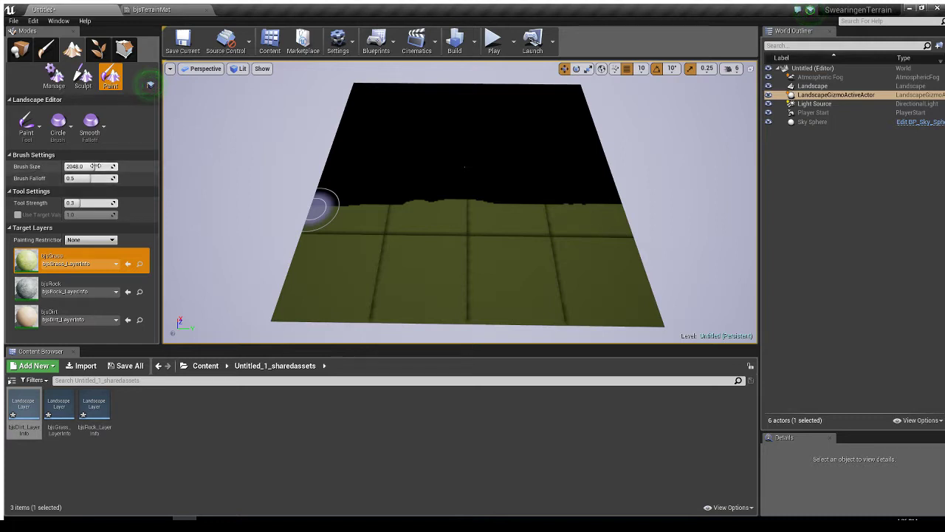
left_click_drag(95, 166, 111, 167)
mouse_move(349, 186)
left_mouse_down()
mouse_move(460, 188)
mouse_move(553, 131)
mouse_move(380, 110)
mouse_move(396, 95)
mouse_move(564, 118)
mouse_move(500, 287)
mouse_move(433, 126)
mouse_move(473, 150)
mouse_move(562, 139)
mouse_move(471, 244)
mouse_move(369, 188)
mouse_move(386, 235)
mouse_move(400, 111)
left_mouse_up()
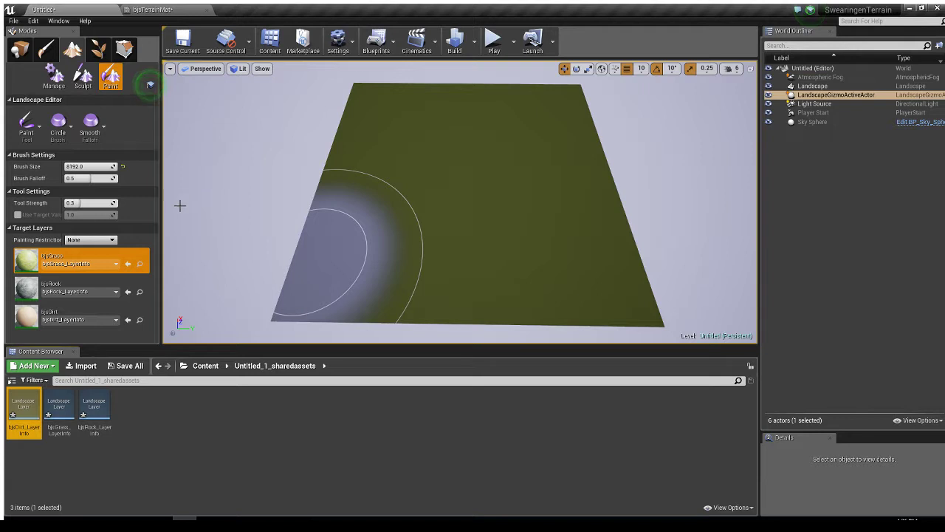
Paint an irregular bjsRock border along all four landscape edges, using a brush size of about 2004 and falloff of about 0.3.
left_click_drag(113, 166, 90, 167)
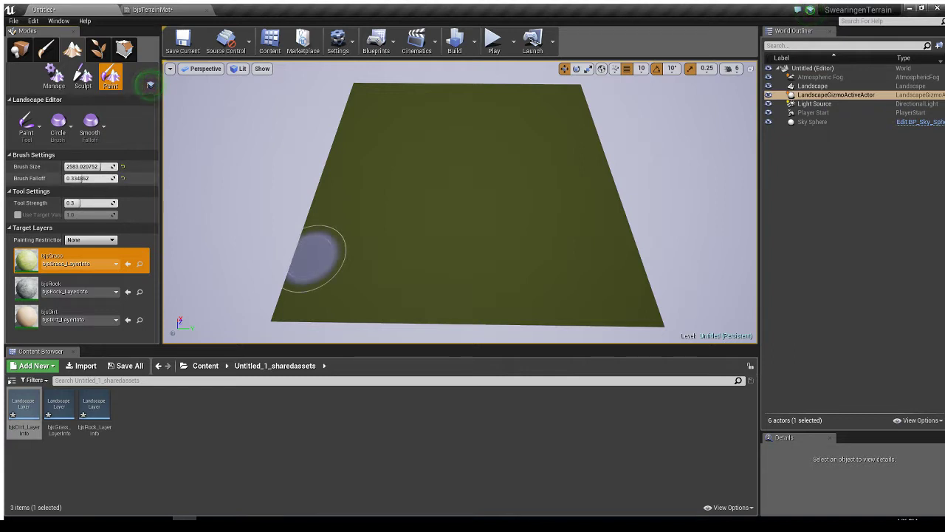
left_click_drag(80, 178, 79, 178)
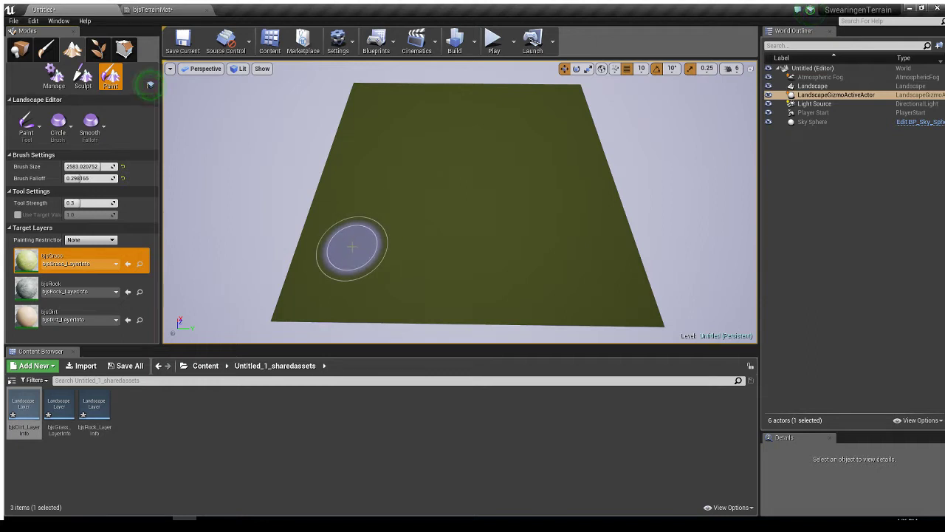
left_click_drag(101, 166, 95, 166)
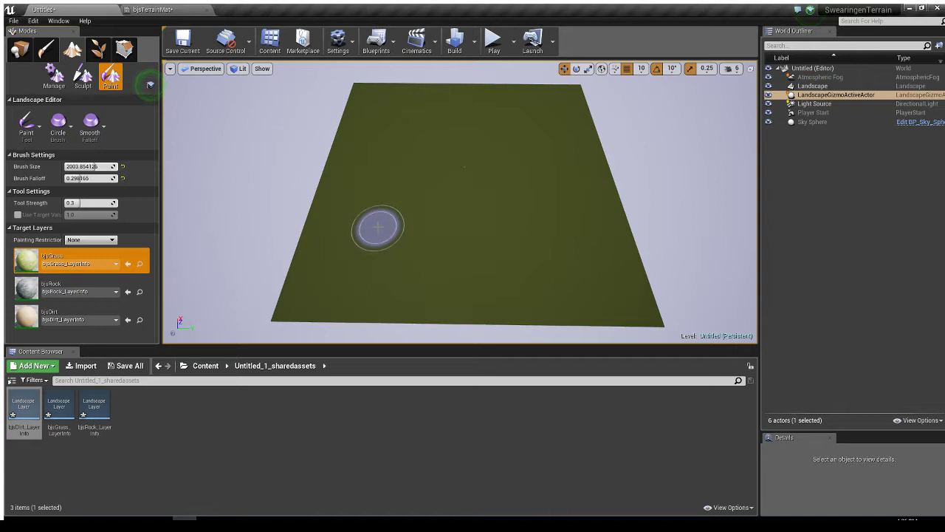
left_click(95, 285)
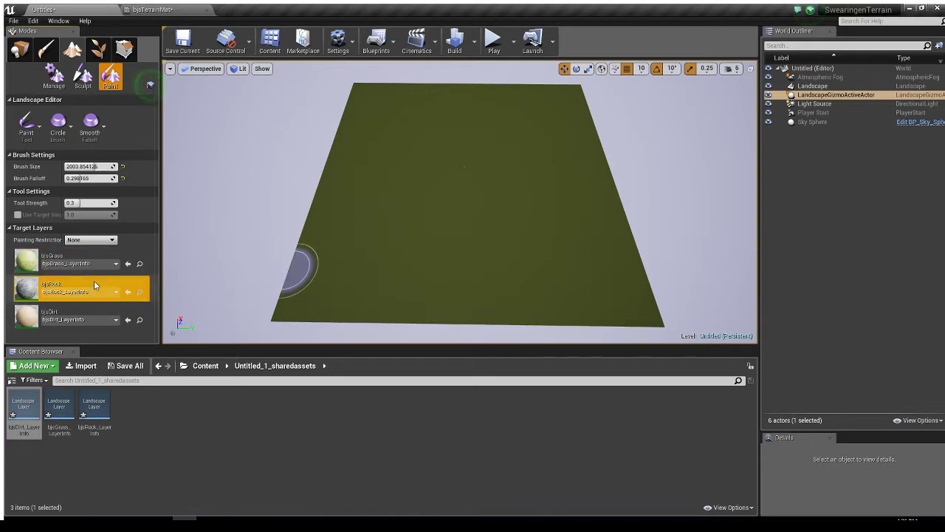
mouse_move(300, 269)
left_mouse_down()
mouse_move(292, 305)
mouse_move(657, 316)
mouse_move(629, 276)
mouse_move(594, 144)
left_mouse_up()
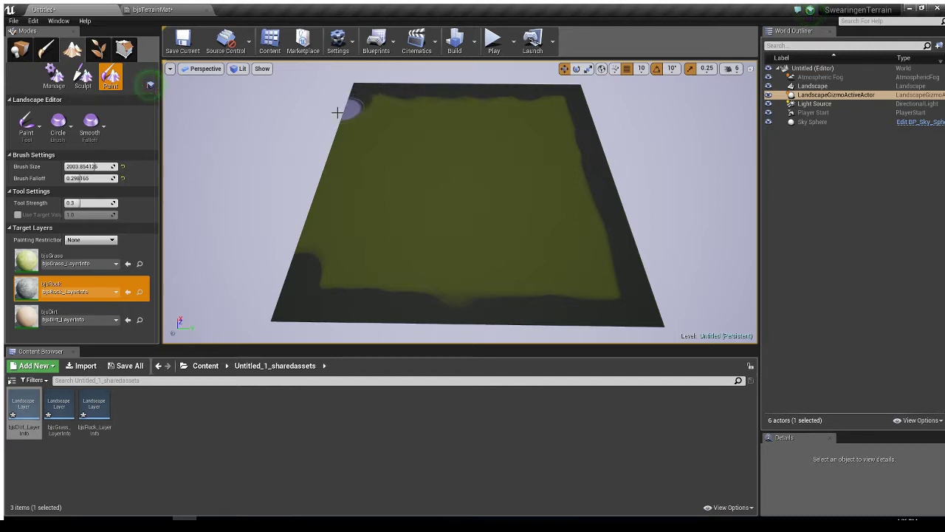
left_click_drag(352, 136, 300, 260)
mouse_move(627, 277)
left_mouse_down()
mouse_move(594, 227)
mouse_move(598, 180)
mouse_move(573, 113)
left_mouse_up()
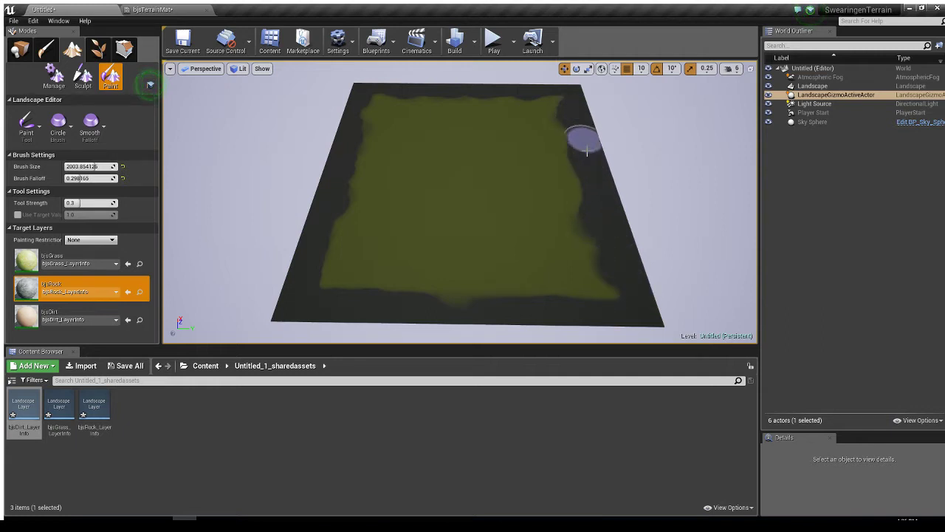
mouse_move(618, 298)
left_mouse_down()
mouse_move(583, 314)
mouse_move(507, 298)
mouse_move(426, 312)
mouse_move(405, 300)
mouse_move(303, 297)
mouse_move(314, 295)
left_mouse_up()
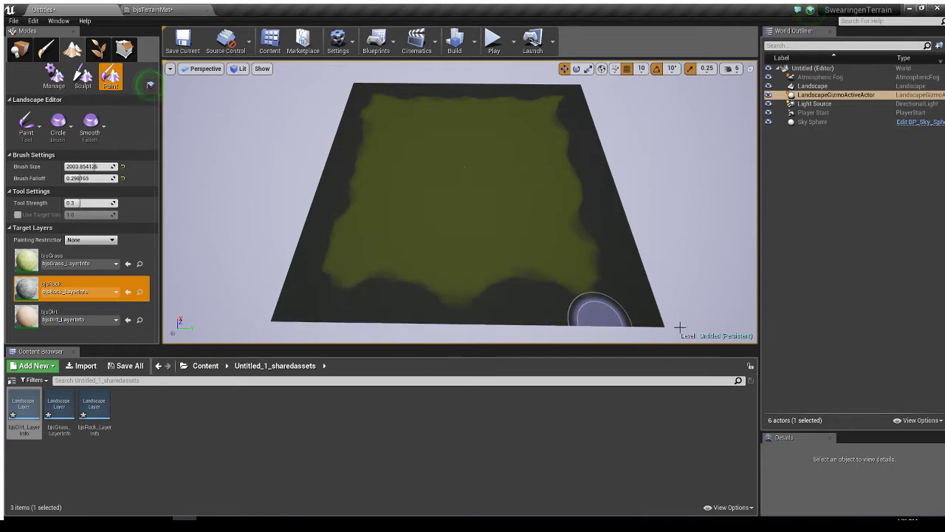
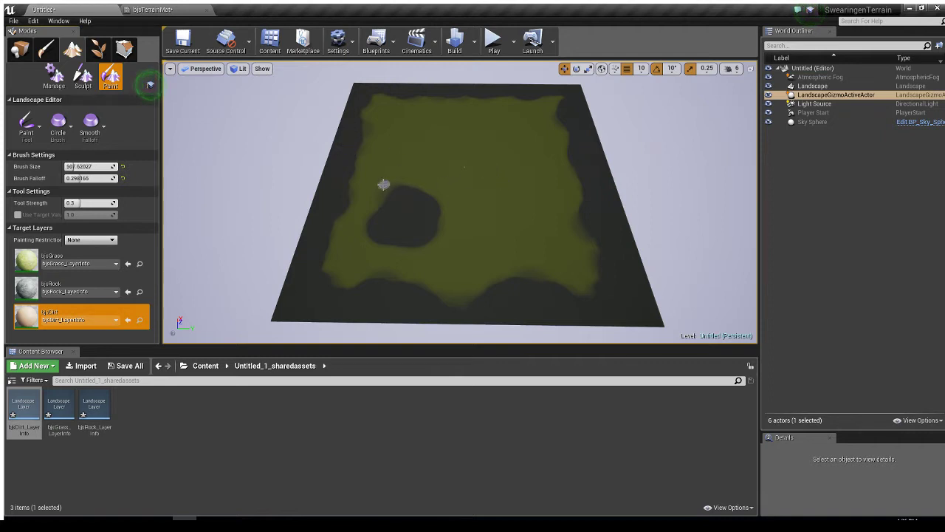
Paint bjsDirt paths around the inner rock patch and across the grass with a brush size of about 508.
mouse_move(391, 184)
left_mouse_down()
mouse_move(369, 206)
mouse_move(363, 238)
mouse_move(379, 249)
mouse_move(433, 249)
mouse_move(449, 219)
mouse_move(440, 197)
mouse_move(414, 181)
mouse_move(370, 209)
mouse_move(412, 149)
mouse_move(440, 127)
left_mouse_up()
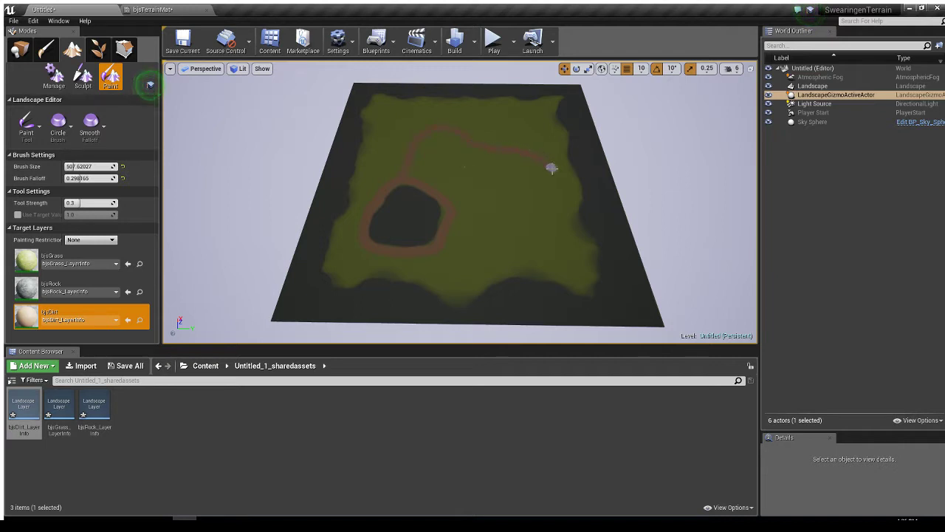
left_click_drag(552, 169, 552, 185)
mouse_move(573, 231)
left_mouse_down()
mouse_move(586, 261)
mouse_move(574, 277)
mouse_move(500, 267)
mouse_move(450, 283)
mouse_move(367, 246)
mouse_move(371, 254)
mouse_move(364, 237)
mouse_move(359, 244)
left_mouse_up()
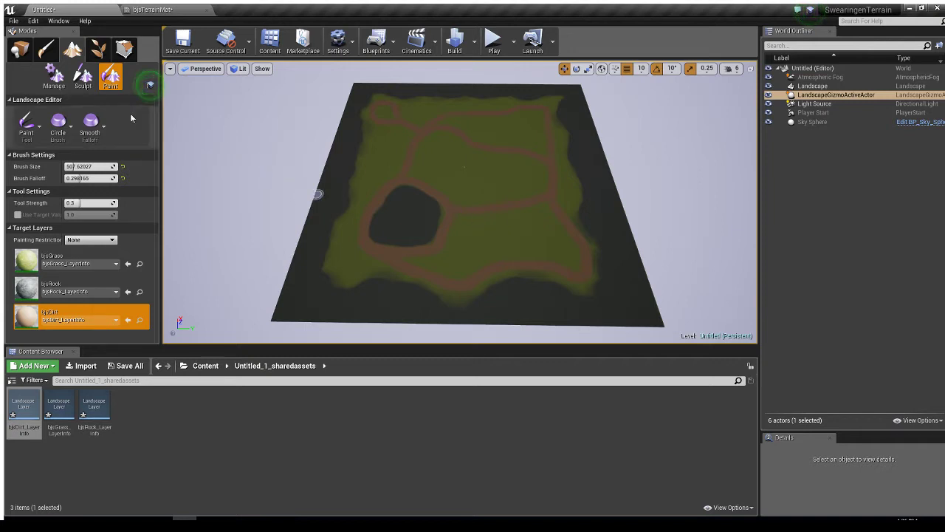
Raise the outer dirt path around the landscape with the Sculpt tool, using a brush size of about 508 and strength of 0.3.
left_click(83, 80)
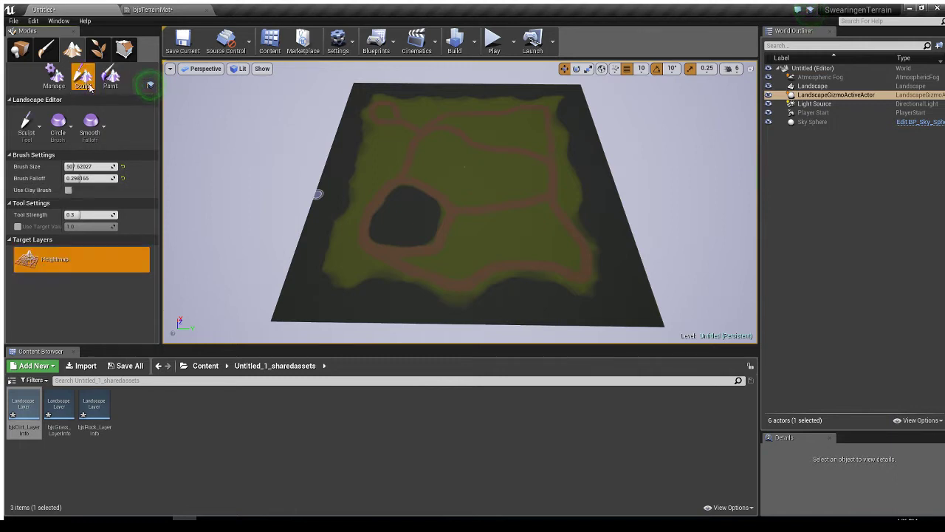
left_click(28, 127)
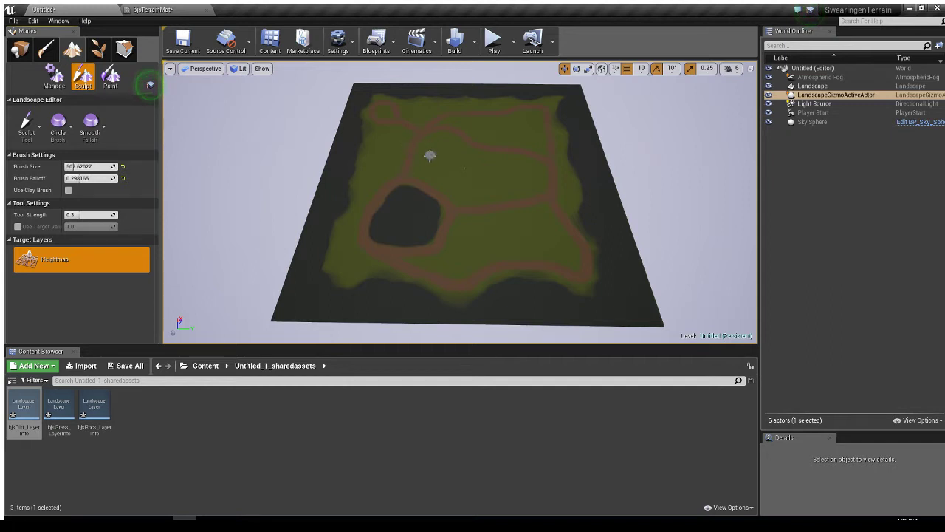
mouse_move(428, 151)
right_mouse_down()
mouse_move(428, 171)
mouse_move(427, 154)
right_mouse_up()
key("w")
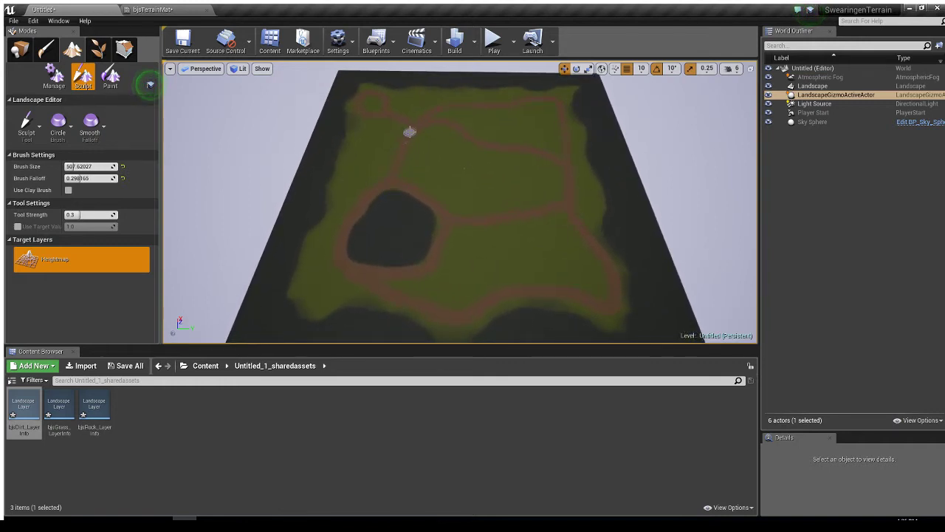
left_click(388, 174)
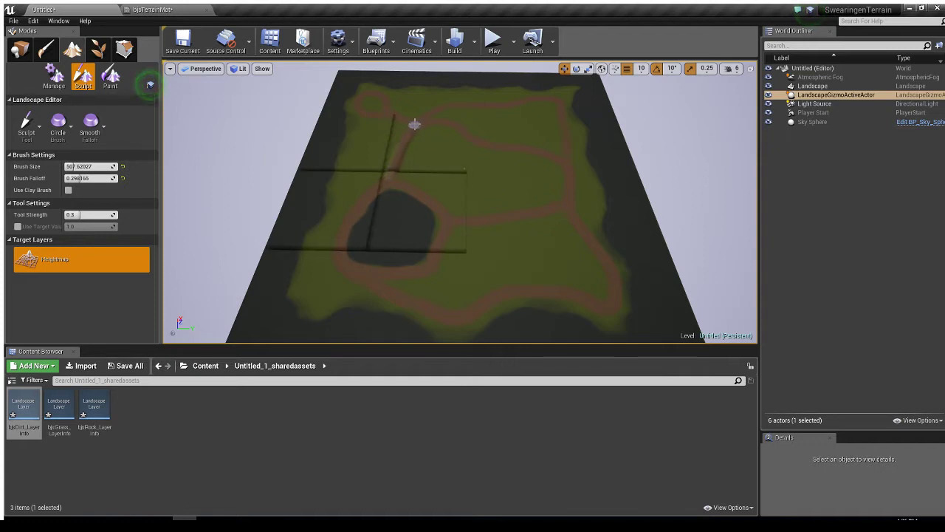
left_click_drag(414, 124, 466, 105)
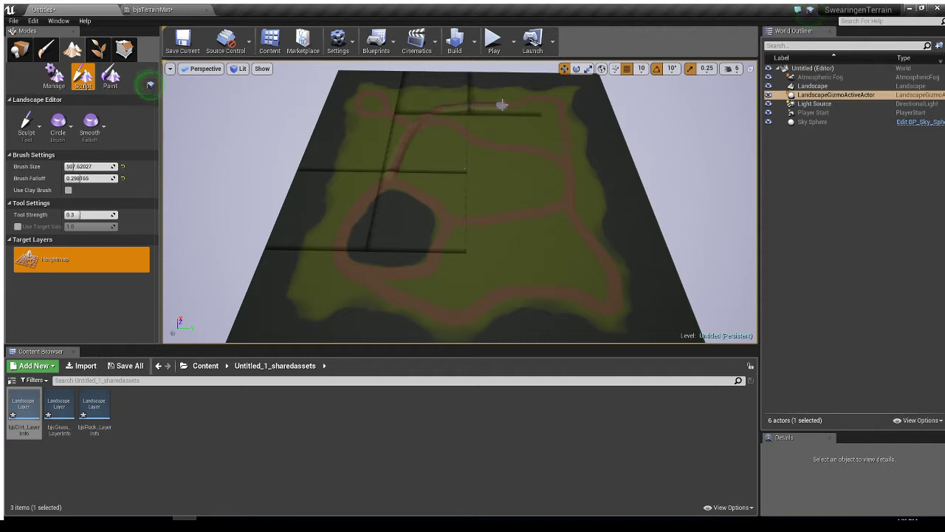
mouse_move(529, 99)
left_mouse_down()
mouse_move(562, 113)
mouse_move(576, 220)
mouse_move(617, 290)
mouse_move(607, 309)
mouse_move(578, 297)
left_mouse_up()
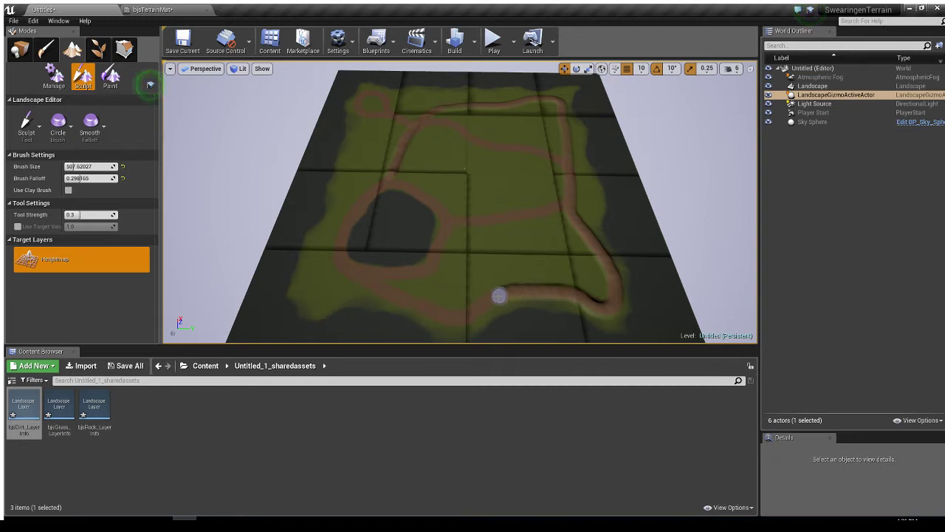
mouse_move(499, 296)
left_mouse_down()
mouse_move(453, 319)
mouse_move(366, 281)
left_mouse_up()
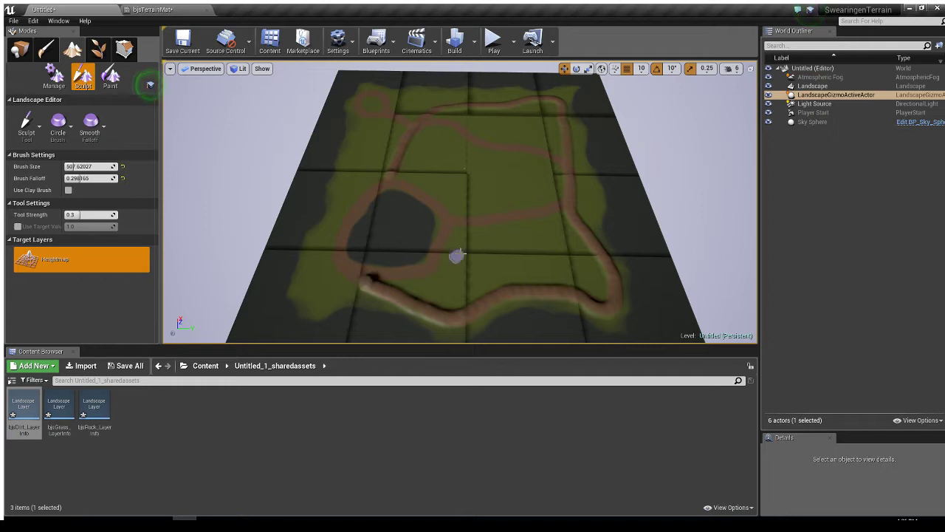
Raise the inner dirt paths crossing the grass and the small dirt loop in the far corner with the Sculpt tool.
mouse_move(458, 221)
left_mouse_down()
mouse_move(566, 200)
mouse_move(566, 165)
mouse_move(476, 140)
left_mouse_up()
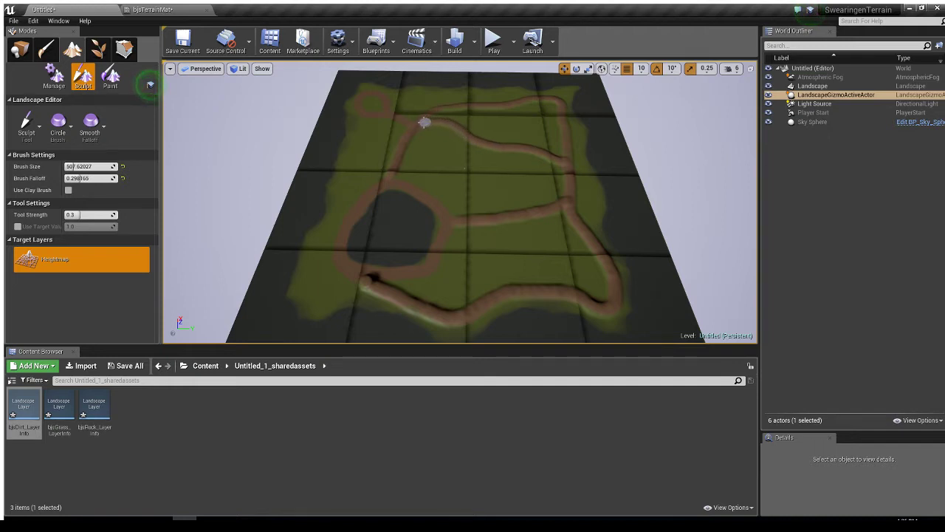
left_click_drag(403, 121, 390, 113)
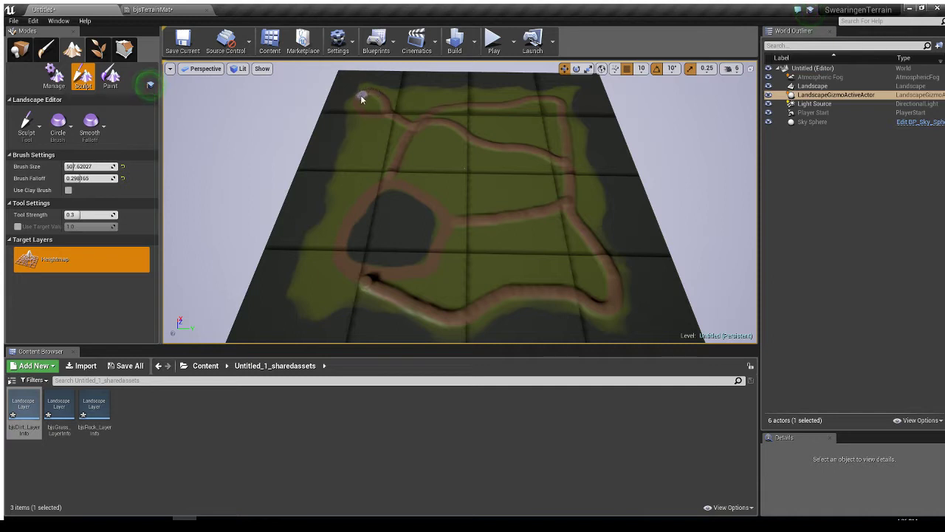
left_click_drag(362, 111, 374, 116)
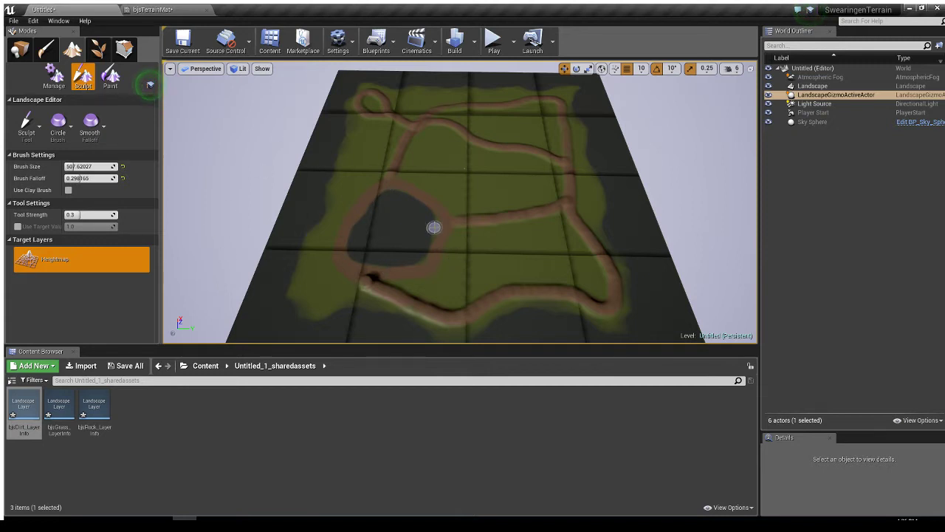
Flatten the tops of the raised dirt paths around the junction and corner loop with the Flatten tool at strength 0.3.
key("w")
mouse_move(472, 238)
right_mouse_down()
mouse_move(528, 226)
mouse_move(591, 188)
mouse_move(602, 155)
mouse_move(597, 87)
mouse_move(558, 119)
mouse_move(524, 97)
mouse_move(493, 120)
mouse_move(492, 140)
mouse_move(503, 115)
mouse_move(576, 142)
mouse_move(505, 140)
mouse_move(499, 110)
mouse_move(497, 179)
mouse_move(502, 145)
mouse_move(497, 161)
right_mouse_up()
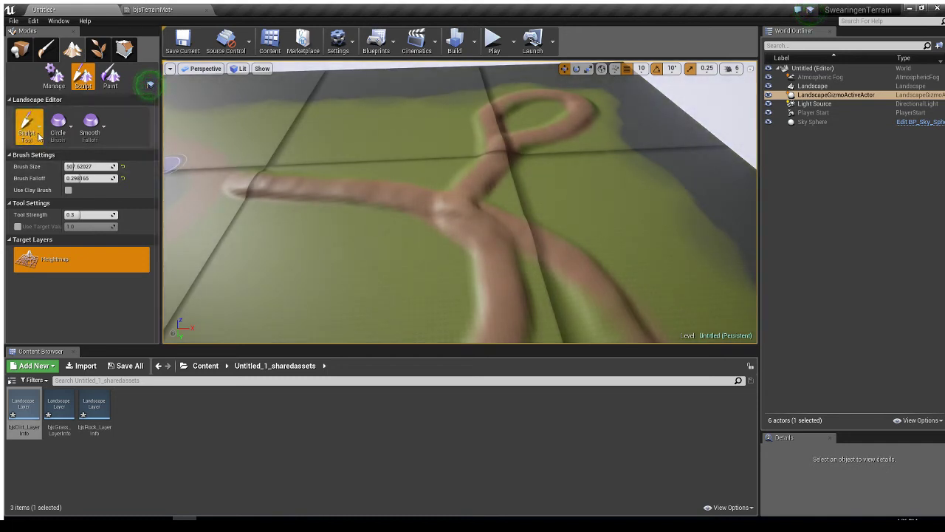
left_click(66, 204)
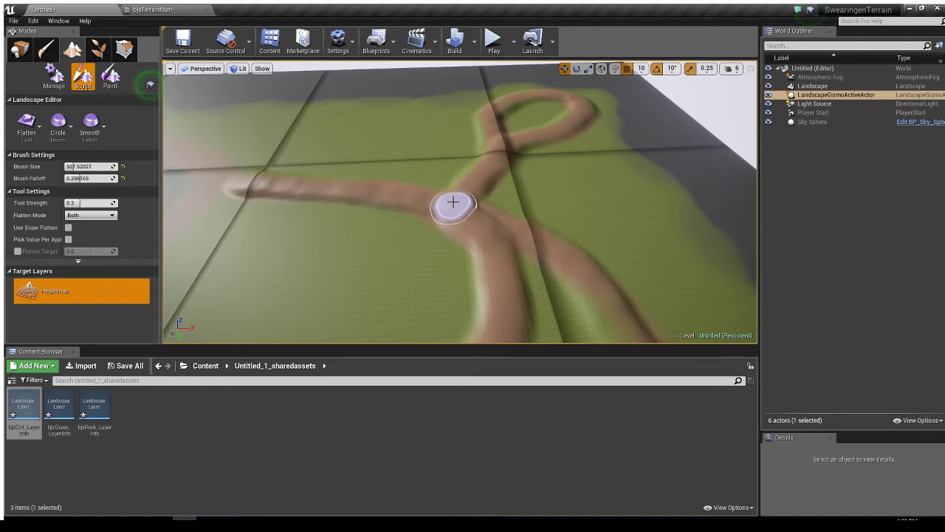
mouse_move(453, 203)
left_mouse_down()
mouse_move(240, 174)
mouse_move(302, 182)
left_mouse_up()
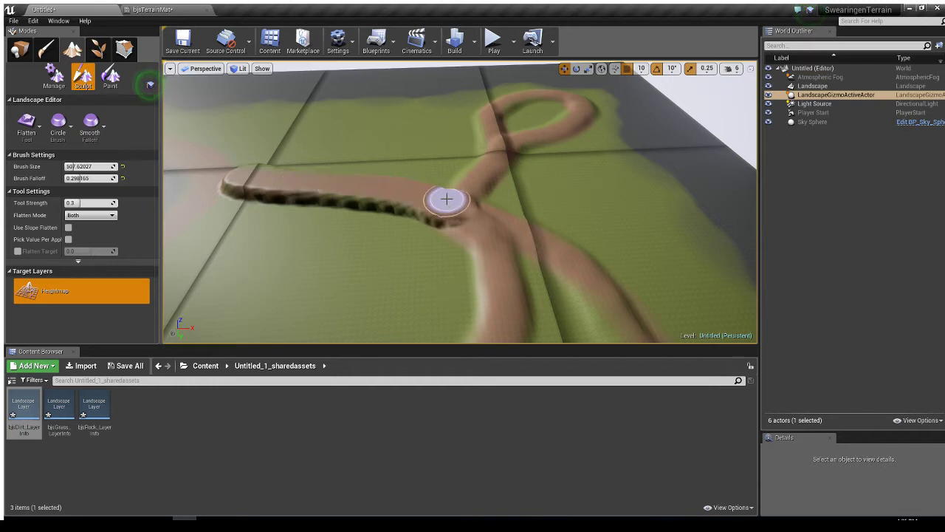
mouse_move(447, 199)
left_mouse_down()
mouse_move(490, 152)
mouse_move(557, 127)
mouse_move(576, 98)
mouse_move(506, 97)
mouse_move(491, 108)
mouse_move(495, 138)
left_mouse_up()
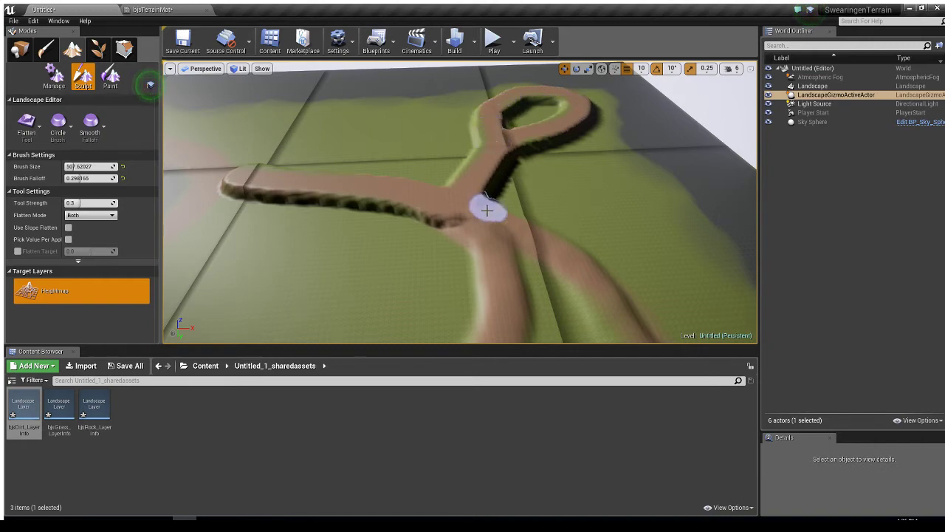
mouse_move(488, 208)
left_mouse_down()
mouse_move(442, 200)
mouse_move(452, 207)
left_mouse_up()
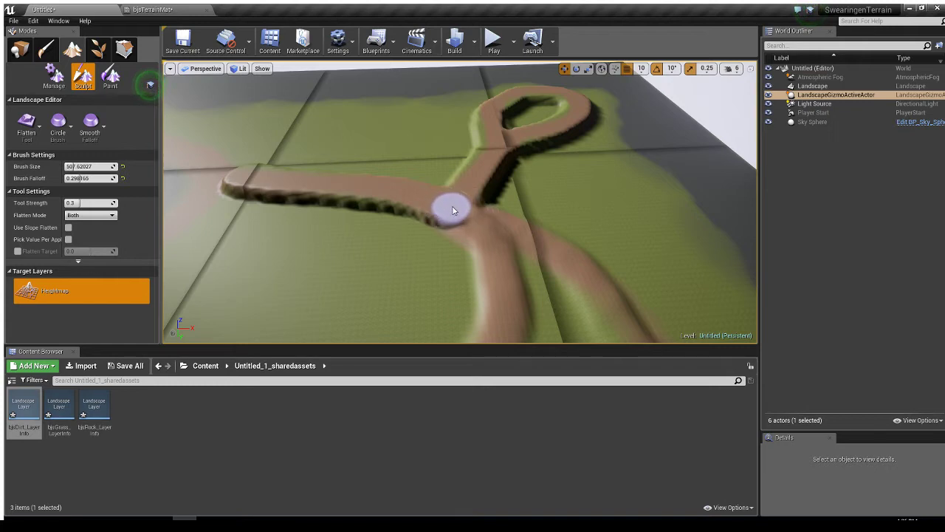
mouse_move(477, 237)
left_mouse_down()
mouse_move(492, 320)
mouse_move(454, 207)
mouse_move(531, 236)
mouse_move(635, 330)
left_mouse_up()
scroll(569, 263, "down", 2)
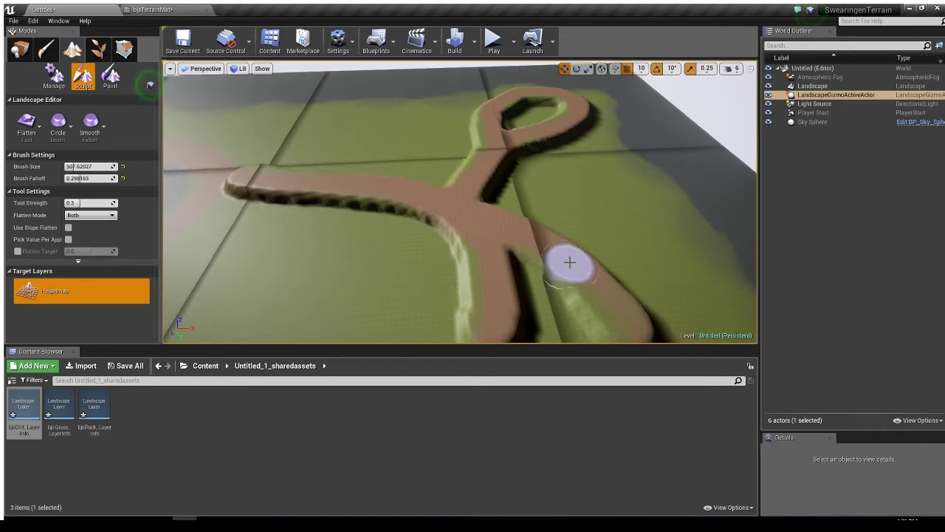
Flatten the rest of the raised outer path and the raised paths crossing the grass.
mouse_move(569, 264)
right_mouse_down()
mouse_move(568, 290)
mouse_move(543, 321)
right_mouse_up()
key("s")
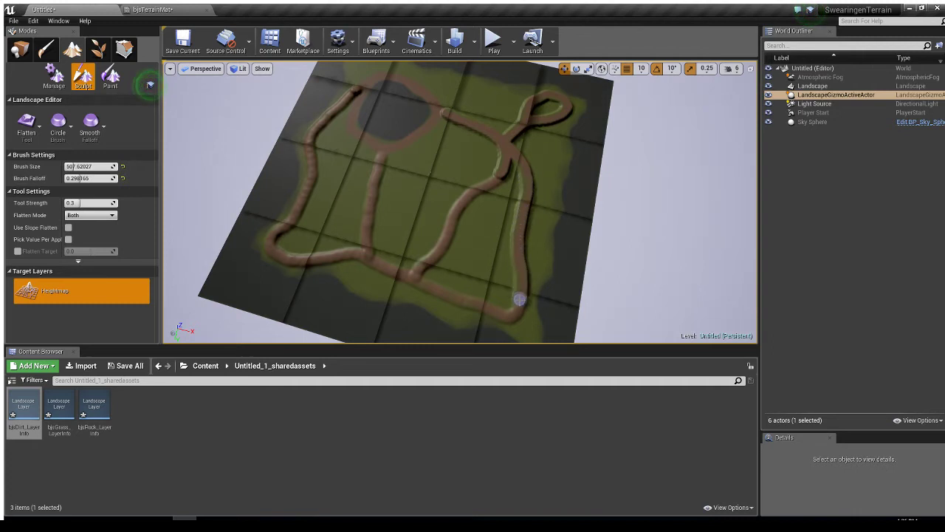
left_click_drag(511, 315, 441, 294)
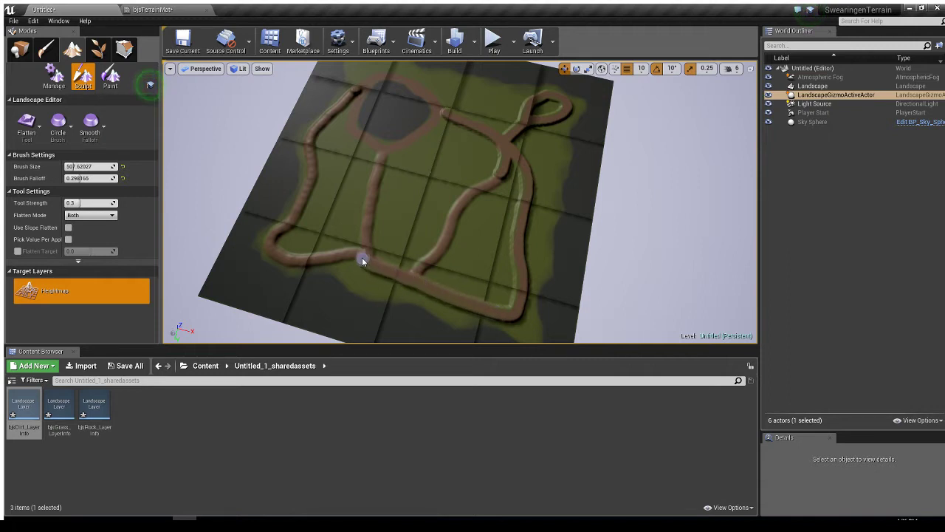
left_click_drag(333, 255, 303, 259)
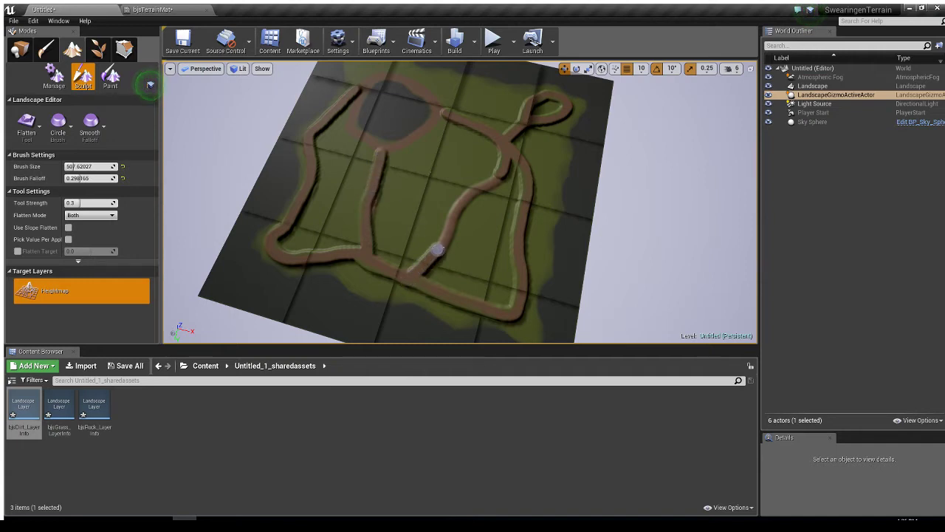
left_click_drag(438, 250, 451, 226)
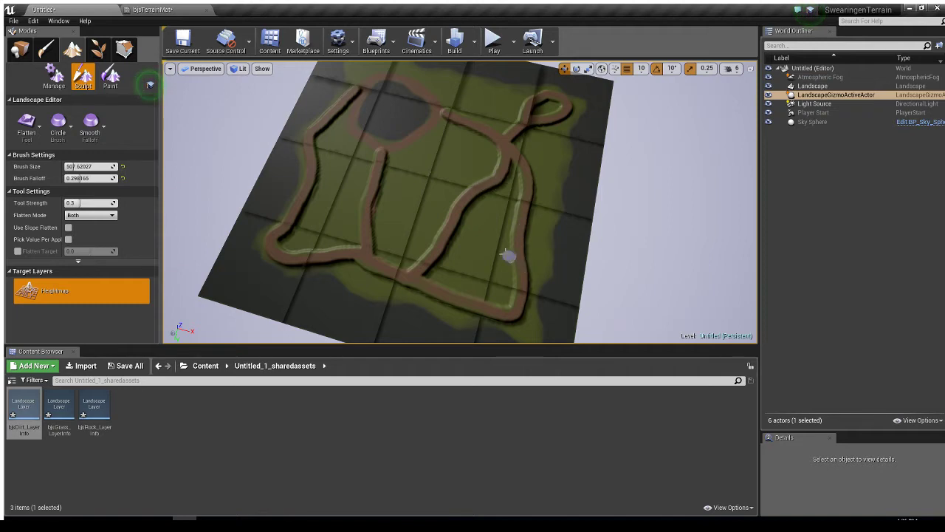
Add a ramp from the raised path's end down to the dirt around the inner rock patch, with width 2000 and side falloff 0.4.
mouse_move(475, 236)
right_mouse_down()
mouse_move(436, 247)
mouse_move(369, 240)
mouse_move(376, 170)
mouse_move(443, 180)
mouse_move(510, 173)
mouse_move(526, 119)
mouse_move(493, 121)
mouse_move(481, 106)
mouse_move(479, 184)
mouse_move(496, 263)
mouse_move(474, 245)
right_mouse_up()
key("w")
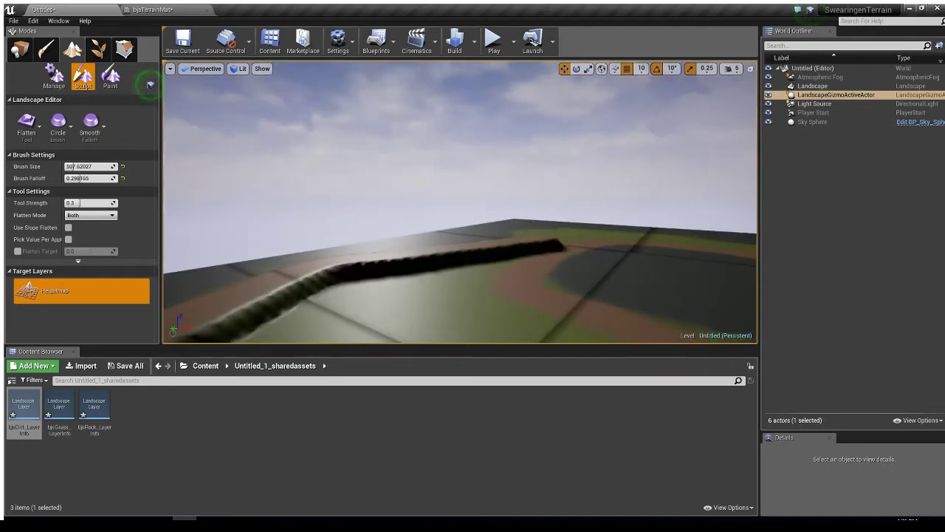
mouse_move(461, 202)
right_mouse_down()
mouse_move(460, 189)
mouse_move(462, 199)
mouse_move(561, 203)
mouse_move(649, 237)
mouse_move(635, 238)
mouse_move(643, 267)
mouse_move(646, 247)
mouse_move(598, 246)
mouse_move(624, 244)
mouse_move(622, 232)
mouse_move(605, 235)
mouse_move(620, 230)
mouse_move(533, 246)
right_mouse_up()
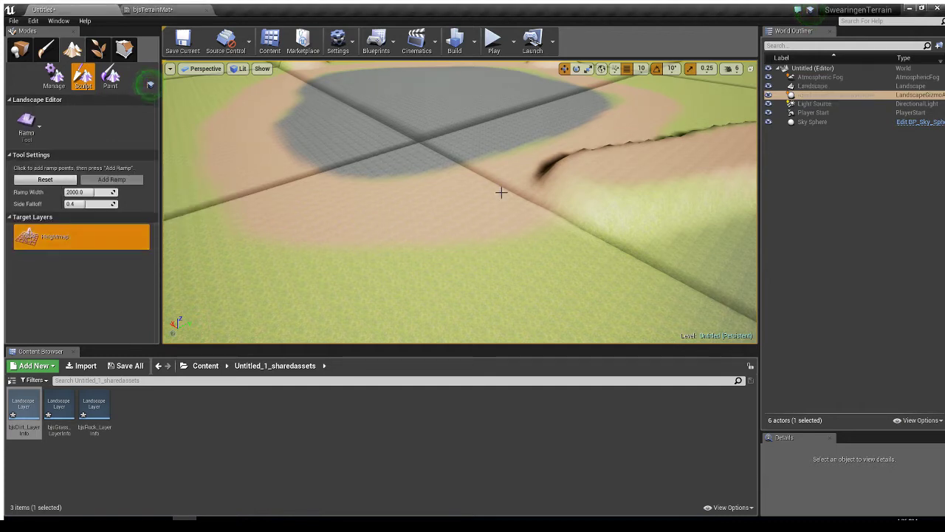
left_click(574, 171)
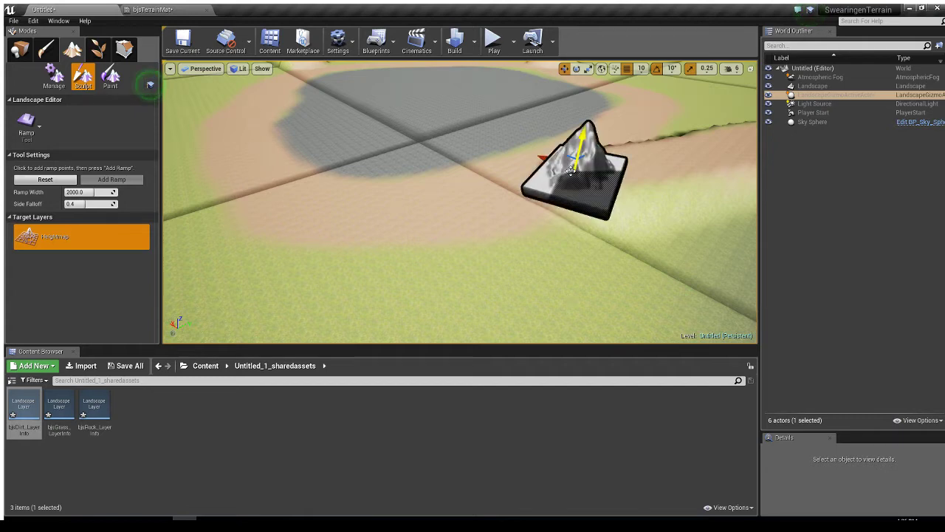
left_click(443, 203)
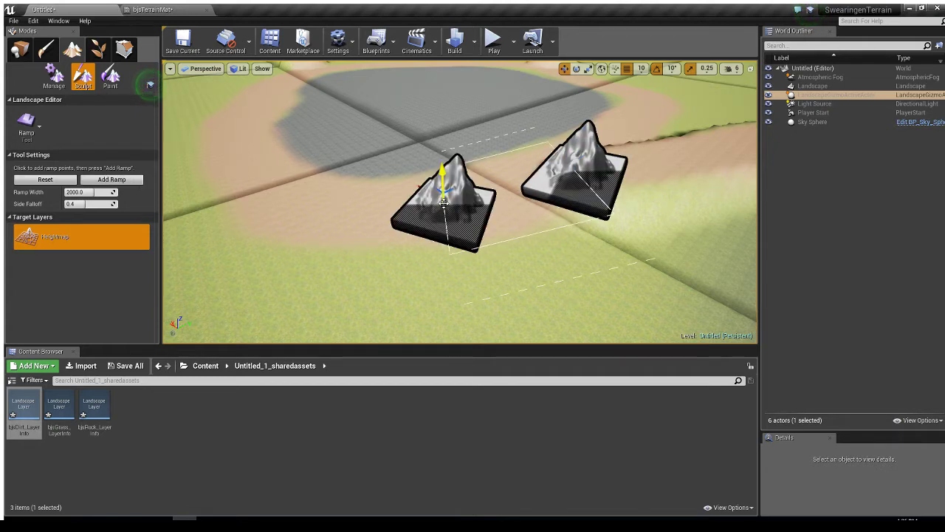
left_click(115, 181)
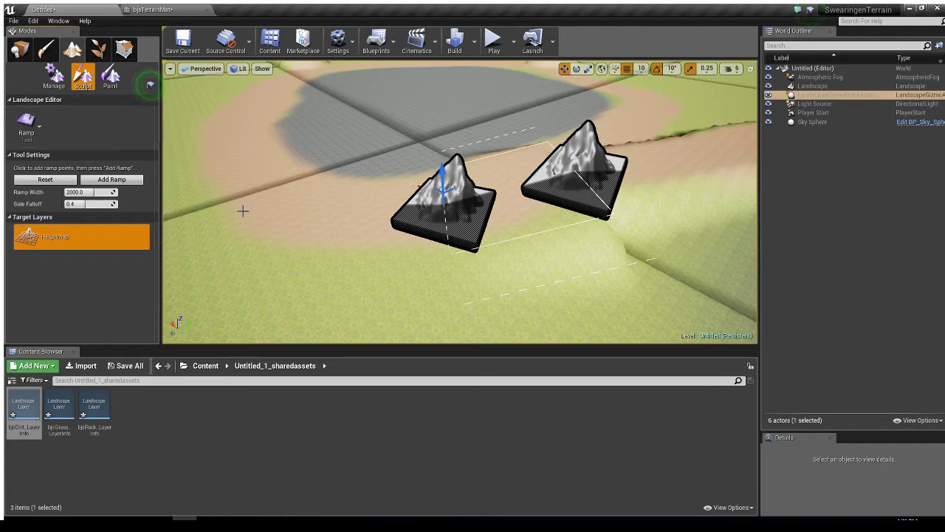
right_click_drag(357, 237, 458, 188)
right_click_drag(458, 251, 401, 263)
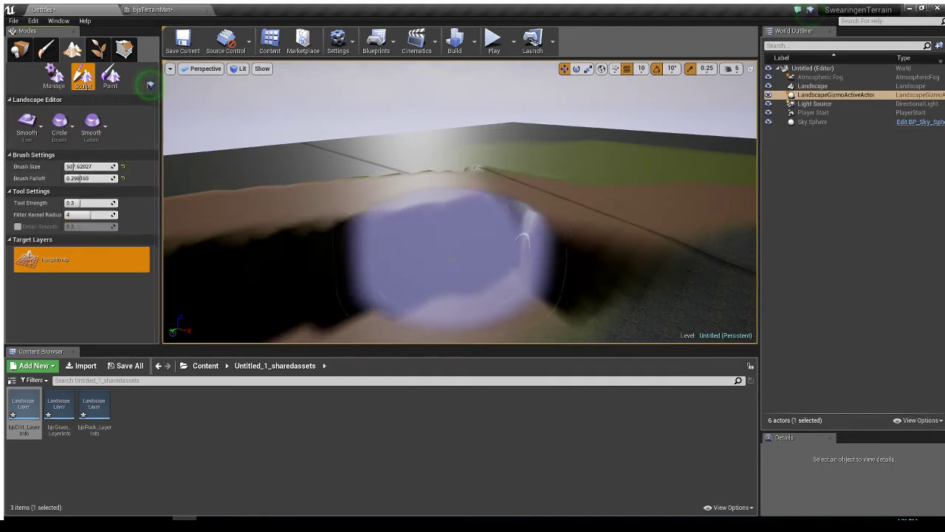
mouse_move(452, 260)
right_mouse_down()
mouse_move(429, 278)
mouse_move(480, 267)
mouse_move(493, 248)
mouse_move(288, 247)
mouse_move(318, 243)
mouse_move(316, 260)
mouse_move(259, 258)
mouse_move(274, 269)
mouse_move(336, 269)
mouse_move(434, 257)
mouse_move(419, 257)
right_mouse_up()
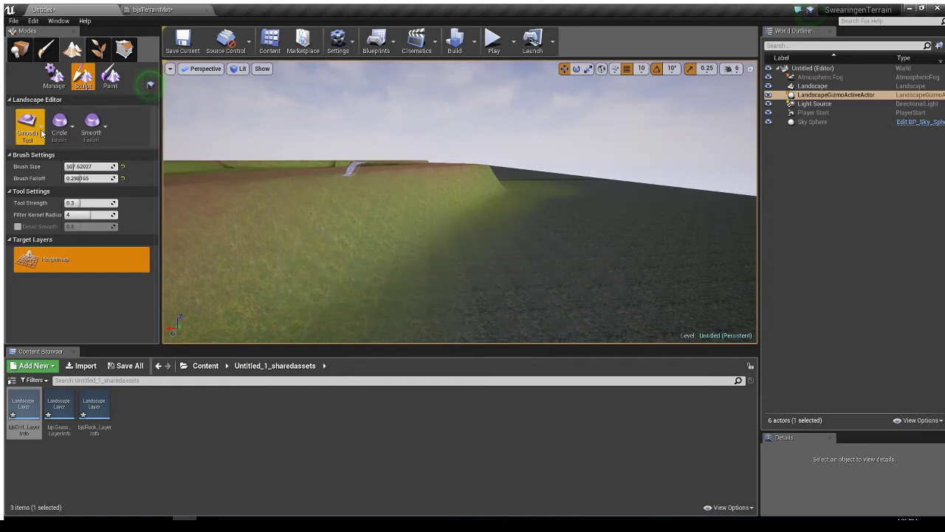
left_click(67, 247)
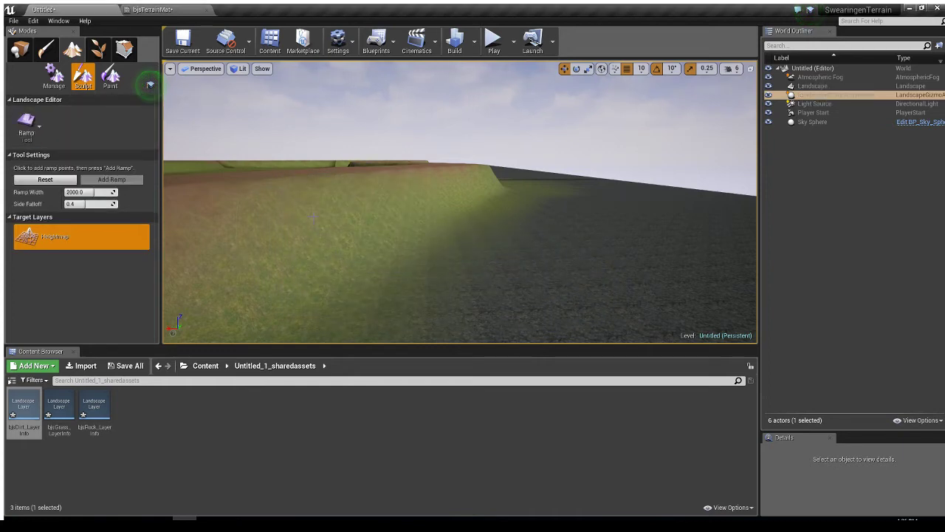
left_click_drag(396, 229, 397, 220)
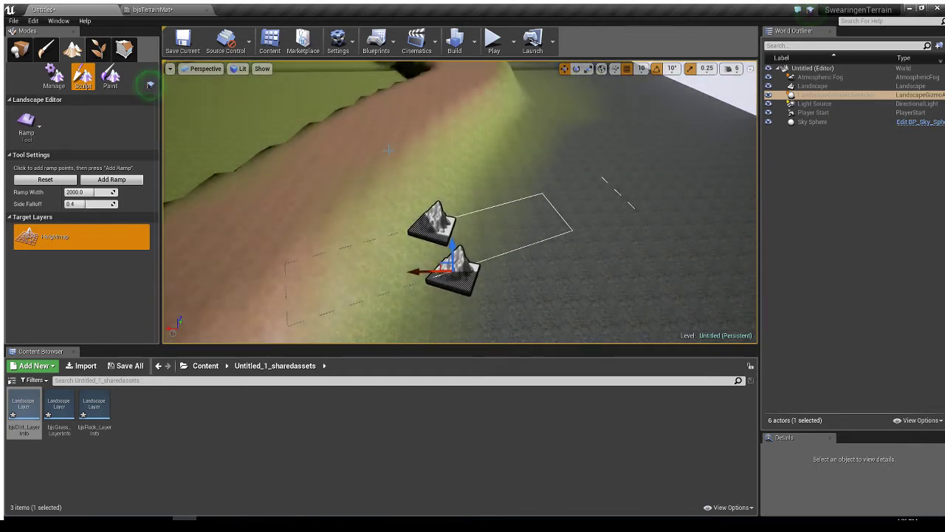
left_click(388, 150)
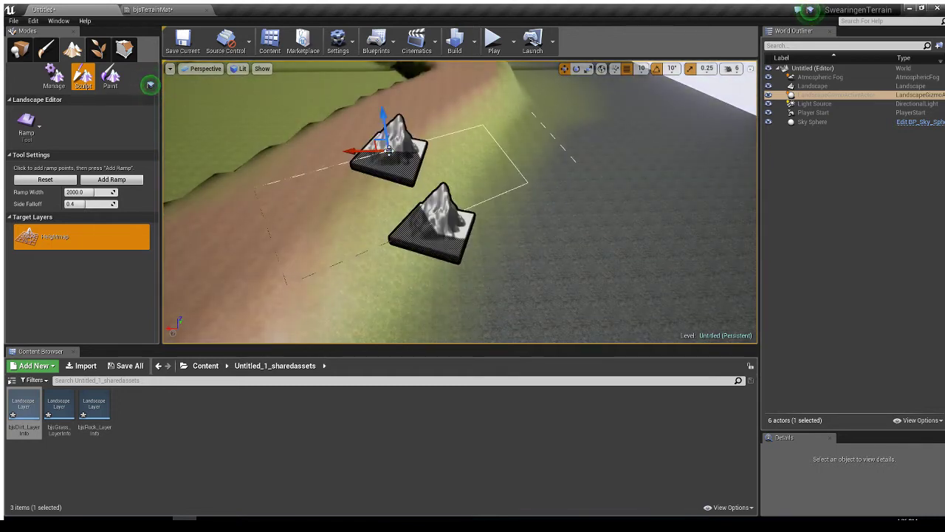
left_click(532, 215)
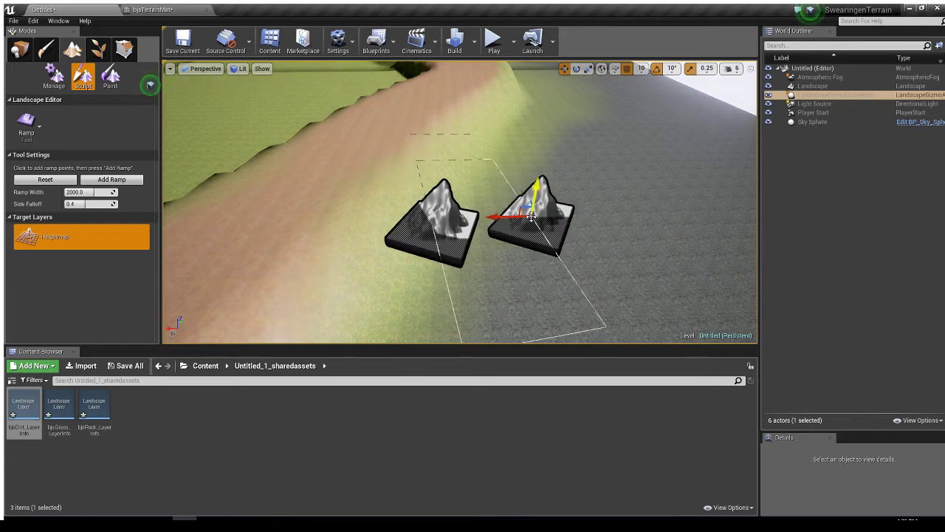
left_click(67, 183)
Add a ramp from the raised dirt path down to the rock border, with width 2000 and side falloff 0.4.
left_click(31, 129)
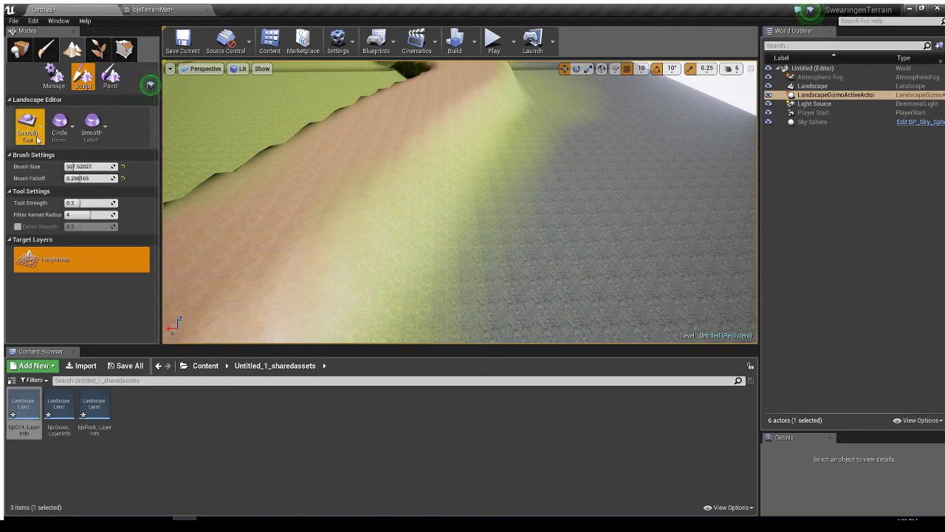
left_click(69, 241)
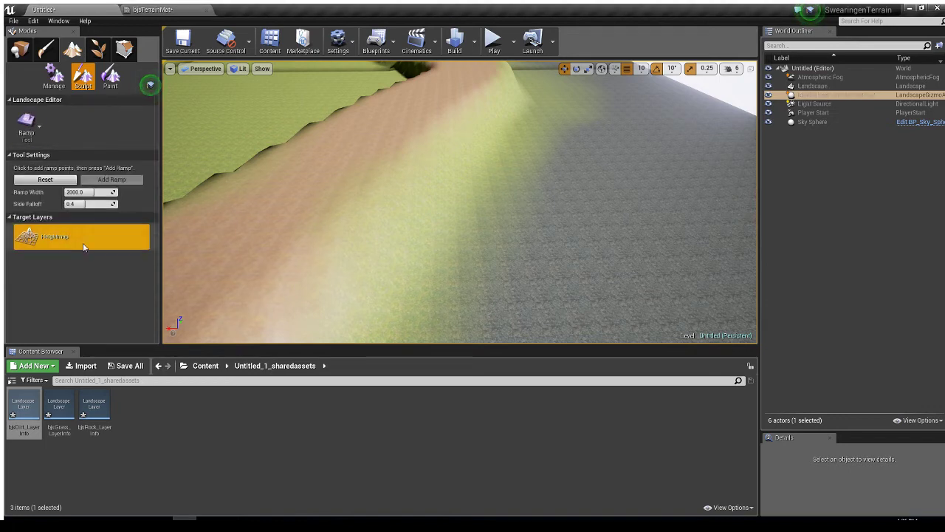
left_click(377, 175)
left_click(637, 250)
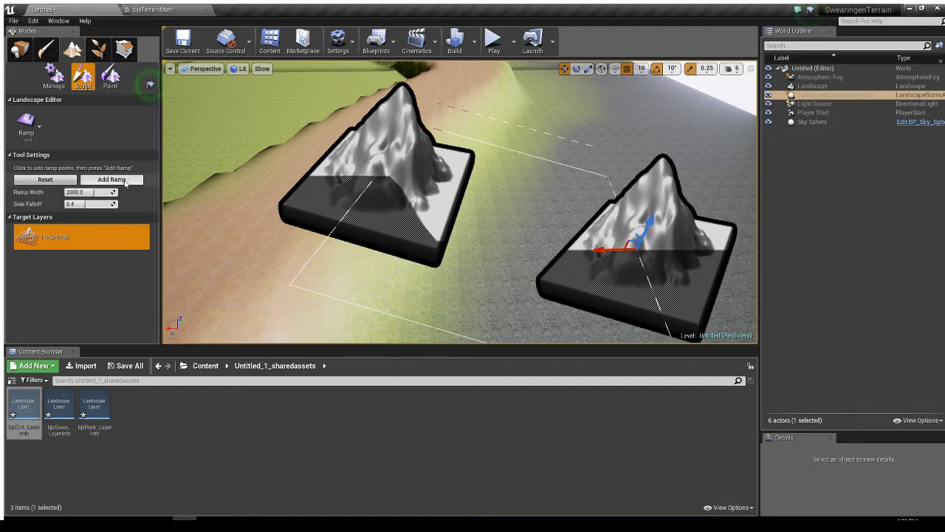
left_click(124, 181)
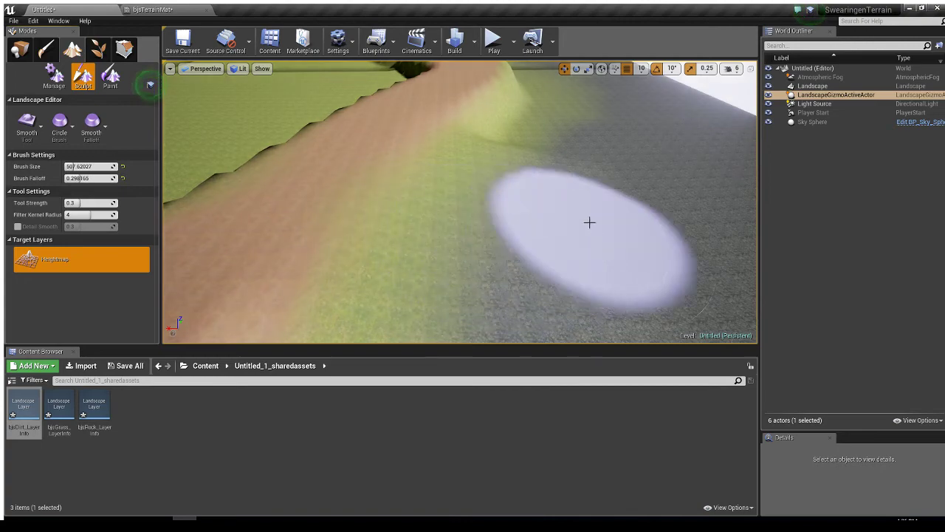
Raise uneven hills across the grass area enclosed by the dirt paths with the Sculpt tool, brush size about 1369 and strength 0.3.
mouse_move(460, 201)
right_mouse_down()
mouse_move(458, 233)
mouse_move(665, 222)
mouse_move(690, 240)
mouse_move(701, 170)
mouse_move(616, 173)
mouse_move(698, 178)
mouse_move(325, 179)
mouse_move(473, 151)
mouse_move(583, 185)
mouse_move(625, 215)
mouse_move(621, 273)
mouse_move(686, 306)
mouse_move(712, 273)
mouse_move(753, 258)
right_mouse_up()
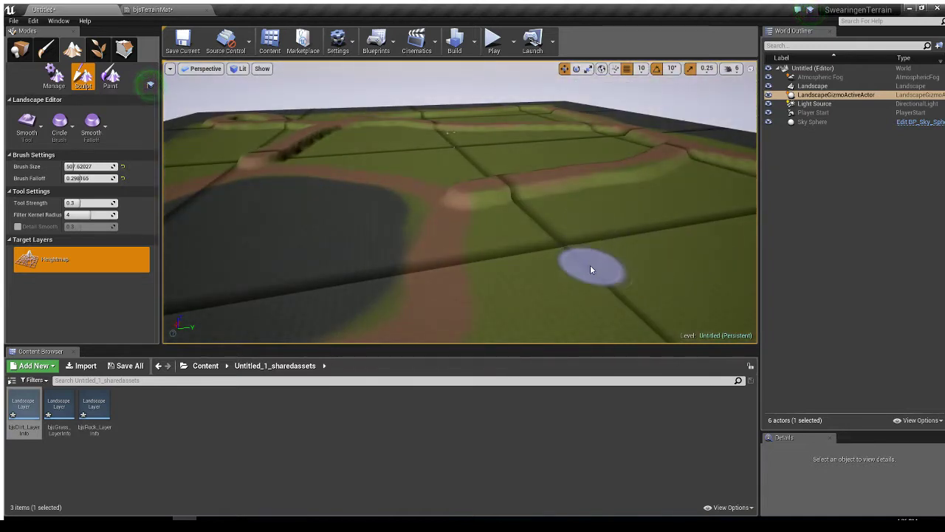
right_click_drag(459, 200, 480, 254)
right_click_drag(587, 266, 576, 278)
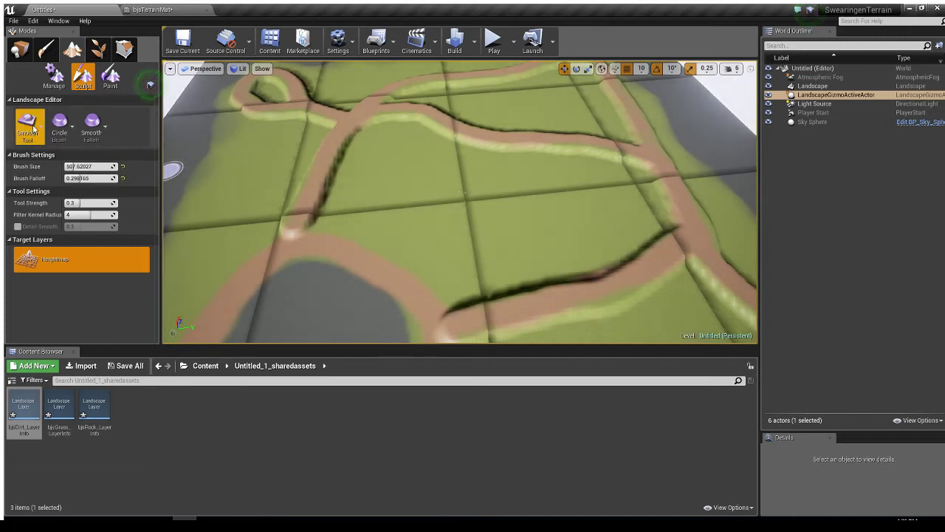
left_click(75, 149)
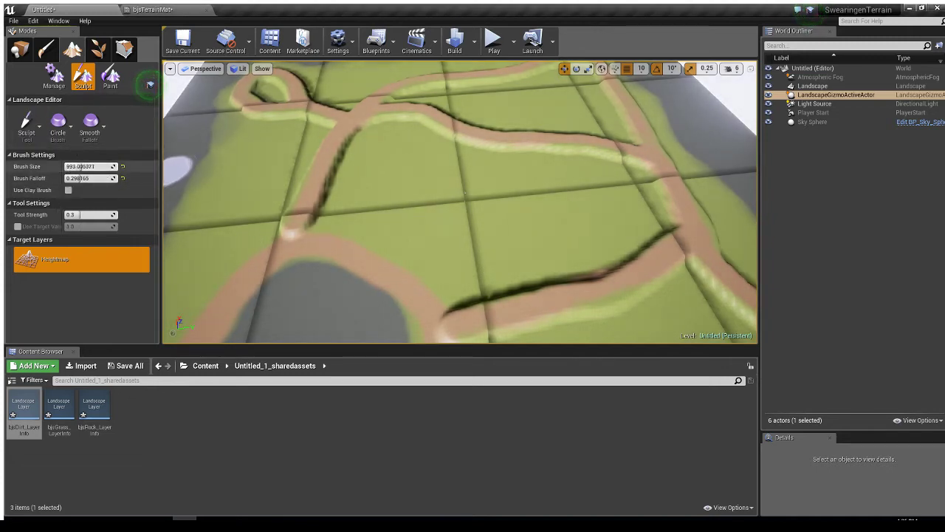
left_click_drag(87, 167, 87, 167)
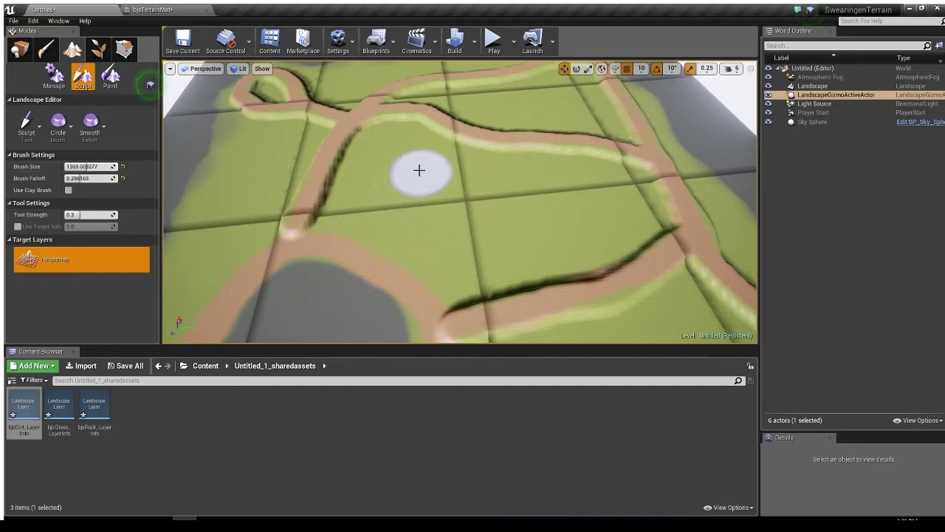
mouse_move(395, 171)
left_mouse_down()
mouse_move(482, 190)
mouse_move(539, 182)
mouse_move(497, 223)
mouse_move(445, 231)
mouse_move(358, 192)
mouse_move(441, 186)
mouse_move(579, 234)
mouse_move(606, 223)
left_mouse_up()
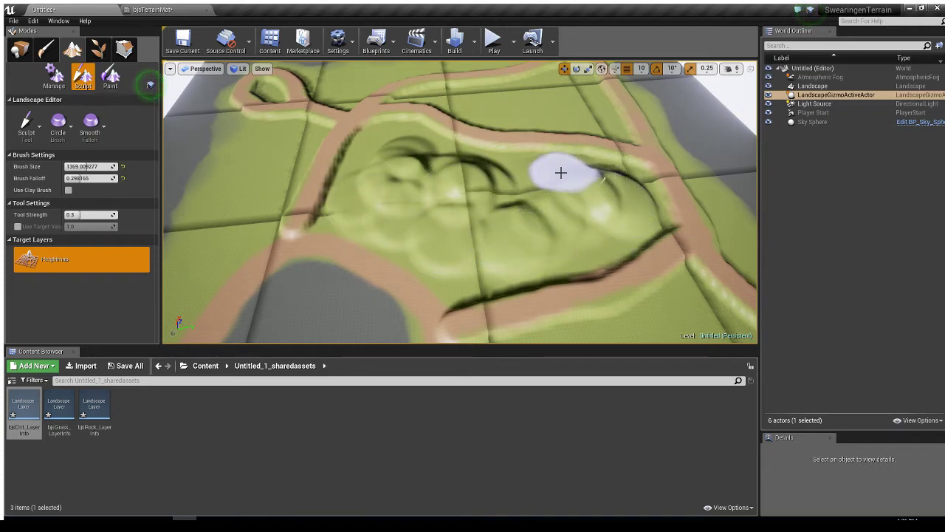
left_click_drag(561, 173, 468, 162)
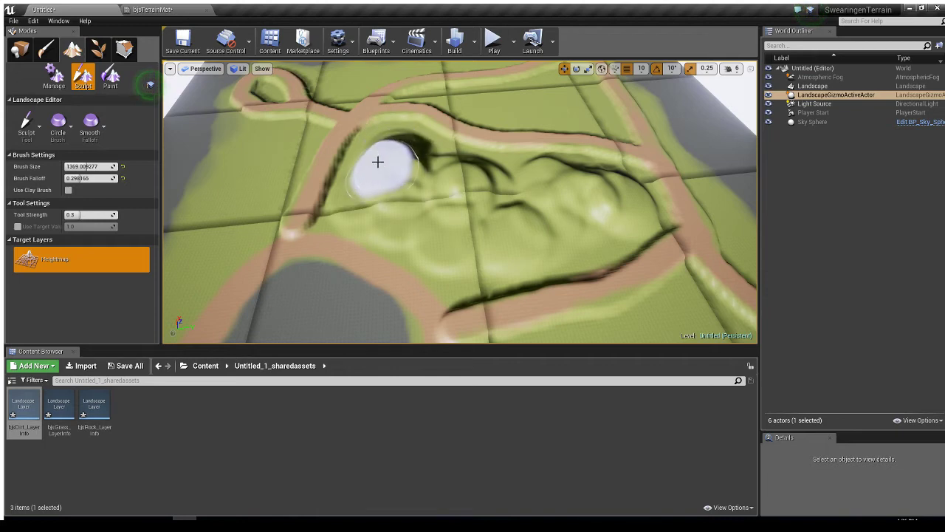
mouse_move(377, 161)
left_mouse_down()
mouse_move(479, 247)
mouse_move(574, 232)
mouse_move(505, 184)
left_mouse_up()
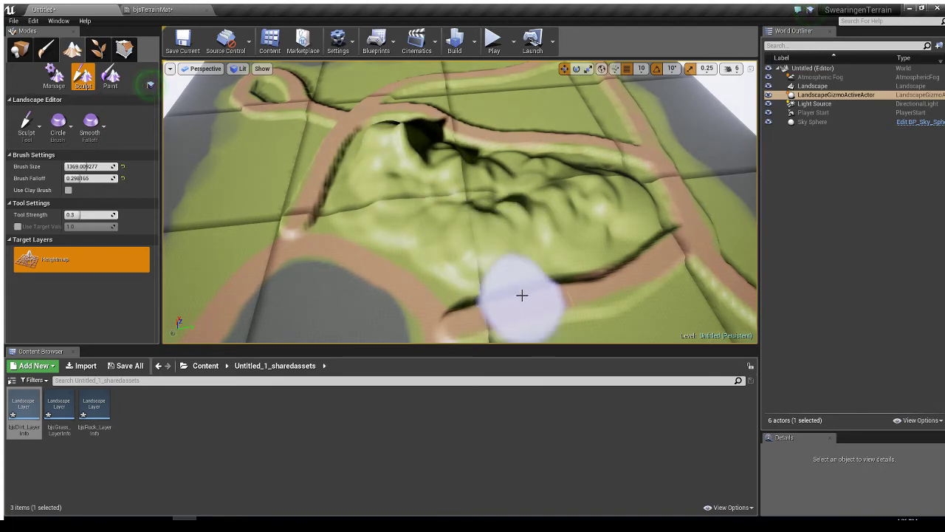
Smooth the sculpted grass hills between the paths with the Smooth tool, brush size about 1369 and strength 0.3.
mouse_move(532, 253)
right_mouse_down()
mouse_move(539, 299)
mouse_move(469, 218)
mouse_move(325, 214)
mouse_move(258, 236)
mouse_move(340, 218)
right_mouse_up()
key("s")
key("w")
mouse_move(542, 250)
left_mouse_down()
mouse_move(556, 255)
mouse_move(557, 241)
left_mouse_up()
mouse_move(557, 240)
right_mouse_down()
mouse_move(553, 273)
mouse_move(565, 258)
mouse_move(602, 258)
mouse_move(587, 262)
mouse_move(583, 203)
mouse_move(579, 284)
mouse_move(576, 258)
mouse_move(536, 251)
mouse_move(546, 253)
mouse_move(520, 255)
mouse_move(521, 270)
mouse_move(542, 255)
mouse_move(517, 268)
mouse_move(523, 239)
mouse_move(510, 245)
mouse_move(515, 254)
right_mouse_up()
key("s")
key("w")
key("s")
key("d")
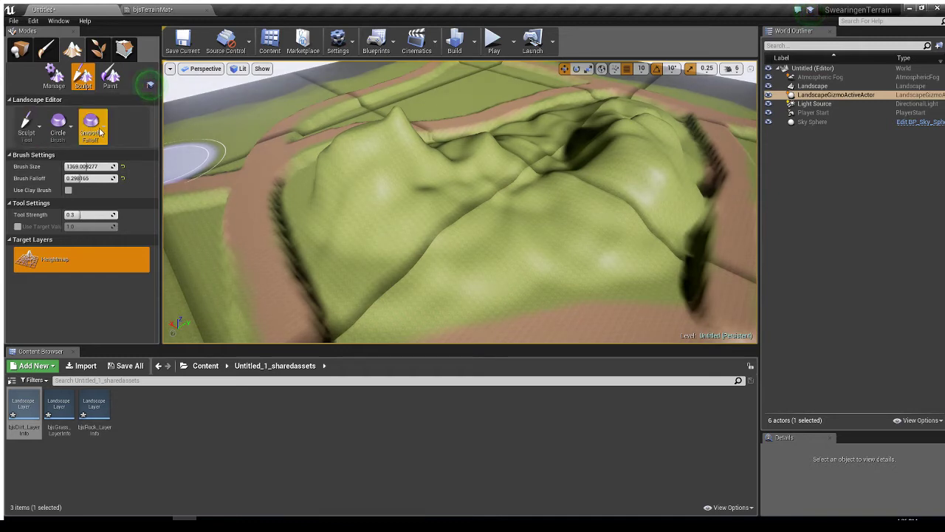
left_click(68, 178)
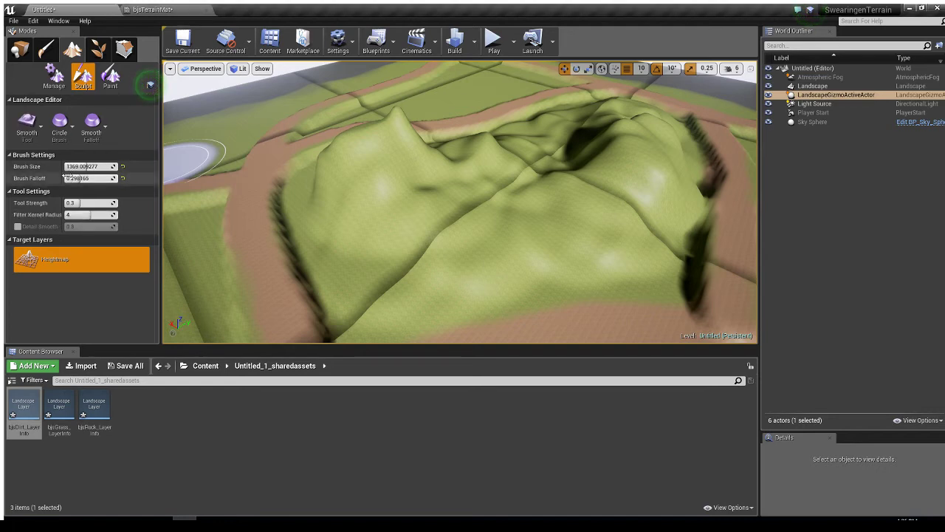
mouse_move(443, 231)
left_mouse_down()
mouse_move(344, 180)
mouse_move(369, 166)
mouse_move(436, 170)
mouse_move(527, 137)
left_mouse_up()
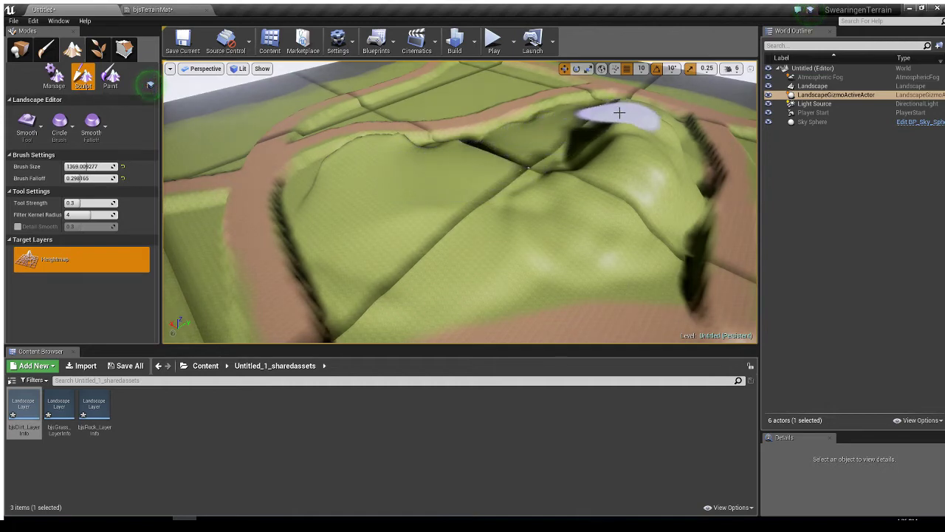
mouse_move(644, 116)
left_mouse_down()
mouse_move(627, 205)
mouse_move(556, 170)
mouse_move(610, 120)
mouse_move(459, 135)
left_mouse_up()
mouse_move(378, 147)
left_mouse_down()
mouse_move(327, 189)
mouse_move(373, 263)
mouse_move(538, 246)
mouse_move(558, 174)
mouse_move(612, 184)
mouse_move(594, 183)
left_mouse_up()
Raise the enclosed grass area into a mound with the Sculpt tool and soften it with the Smooth tool, brush size about 653.
left_click(28, 124)
left_click(47, 158)
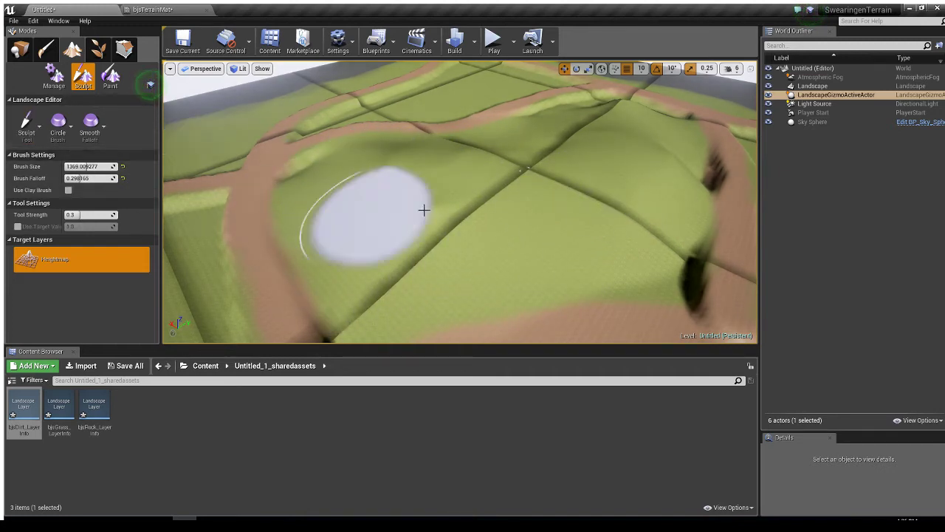
mouse_move(564, 190)
right_mouse_down()
mouse_move(564, 202)
mouse_move(564, 177)
mouse_move(665, 195)
mouse_move(583, 178)
right_mouse_up()
mouse_move(535, 240)
right_mouse_down()
mouse_move(537, 191)
mouse_move(510, 194)
mouse_move(572, 224)
mouse_move(505, 240)
mouse_move(558, 259)
mouse_move(561, 221)
mouse_move(546, 230)
mouse_move(540, 181)
mouse_move(533, 196)
mouse_move(545, 178)
mouse_move(547, 211)
right_mouse_up()
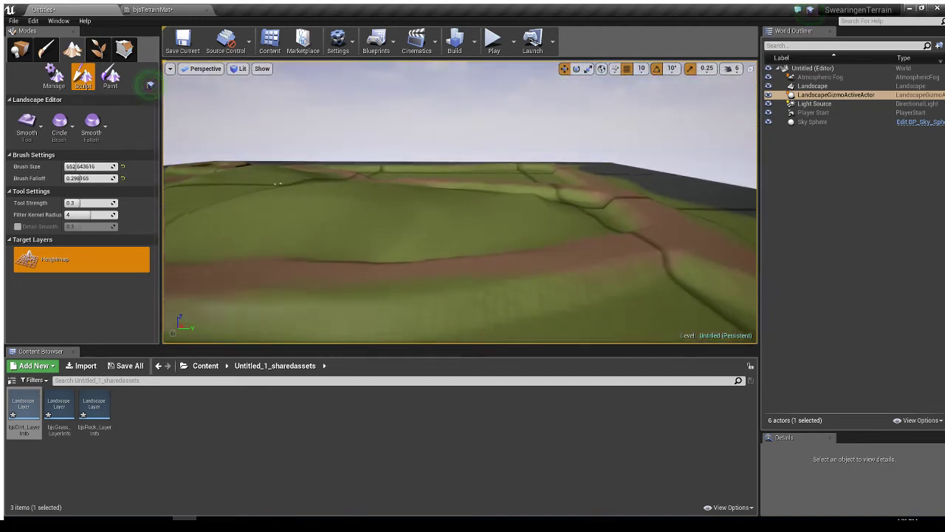
mouse_move(459, 201)
right_mouse_down()
mouse_move(476, 258)
mouse_move(457, 236)
mouse_move(347, 233)
mouse_move(259, 210)
mouse_move(248, 194)
mouse_move(285, 215)
mouse_move(332, 200)
mouse_move(336, 255)
mouse_move(321, 284)
mouse_move(310, 273)
mouse_move(383, 210)
mouse_move(384, 229)
mouse_move(388, 215)
mouse_move(199, 218)
mouse_move(229, 273)
mouse_move(273, 269)
mouse_move(369, 296)
mouse_move(425, 273)
mouse_move(435, 222)
mouse_move(487, 236)
mouse_move(488, 149)
right_mouse_up()
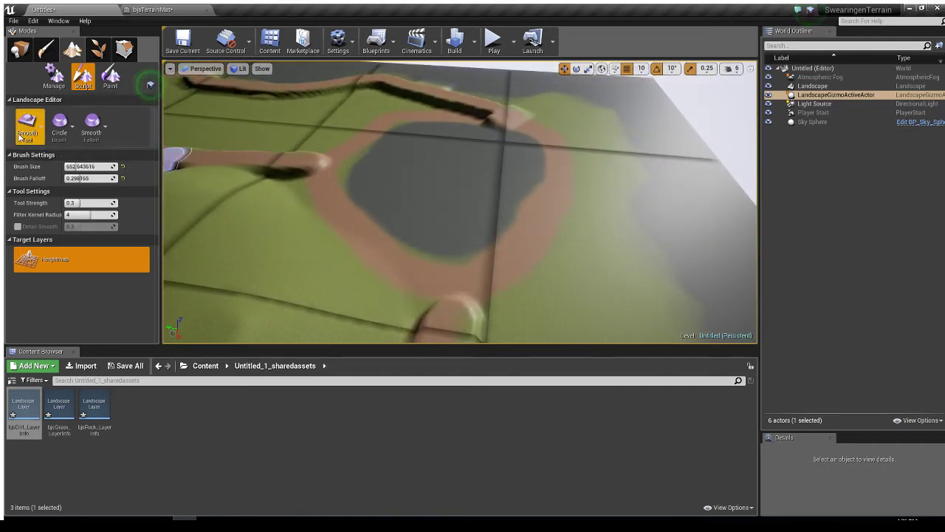
Sculpt the inner rock patch into tall rocky peaks with the Sculpt tool, brush size about 1125 and strength about 0.69.
left_click(67, 144)
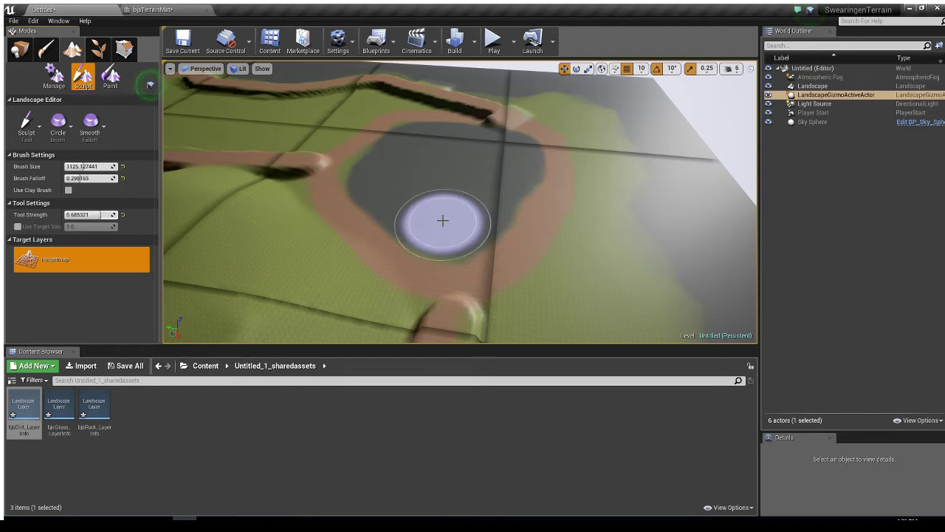
mouse_move(441, 221)
left_mouse_down()
mouse_move(428, 185)
mouse_move(452, 152)
left_mouse_up()
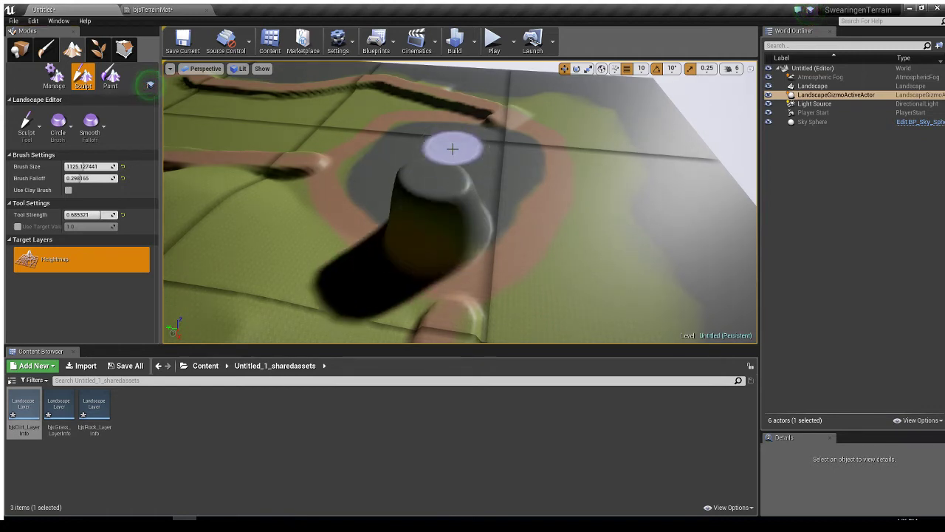
key("ctrl+z")
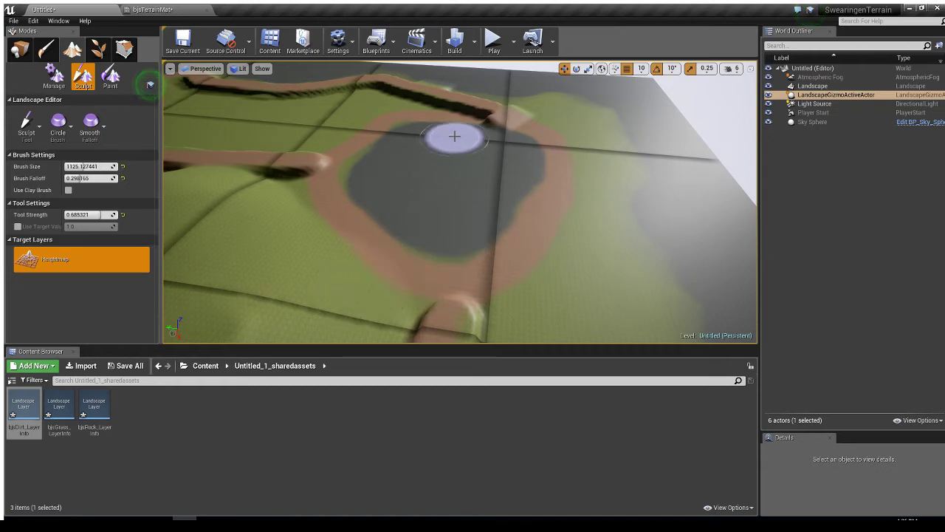
mouse_move(460, 136)
left_mouse_down()
mouse_move(387, 146)
mouse_move(393, 167)
mouse_move(424, 190)
mouse_move(454, 184)
mouse_move(475, 152)
mouse_move(484, 185)
left_mouse_up()
mouse_move(485, 185)
right_mouse_down()
mouse_move(421, 174)
mouse_move(398, 159)
mouse_move(445, 191)
right_mouse_up()
mouse_move(483, 191)
left_mouse_down()
mouse_move(466, 195)
mouse_move(422, 160)
mouse_move(395, 161)
mouse_move(405, 162)
mouse_move(392, 131)
mouse_move(449, 188)
left_mouse_up()
mouse_move(449, 187)
right_mouse_down()
mouse_move(437, 126)
mouse_move(450, 192)
right_mouse_up()
mouse_move(496, 205)
left_mouse_down()
mouse_move(478, 214)
mouse_move(523, 198)
mouse_move(478, 198)
mouse_move(514, 209)
left_mouse_up()
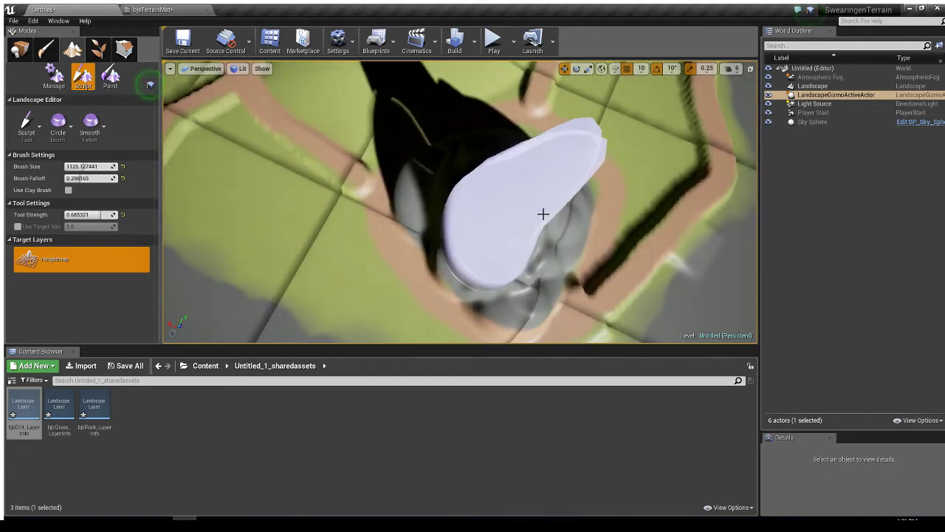
mouse_move(559, 230)
right_mouse_down()
mouse_move(558, 216)
mouse_move(469, 211)
mouse_move(440, 188)
mouse_move(421, 207)
mouse_move(459, 188)
right_mouse_up()
mouse_move(459, 188)
left_mouse_down()
mouse_move(401, 185)
mouse_move(439, 154)
mouse_move(424, 183)
left_mouse_up()
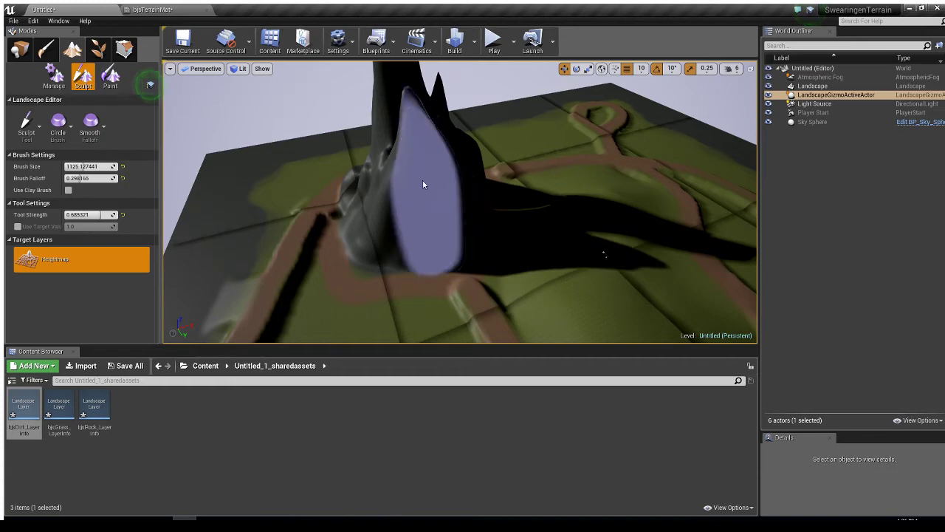
Smooth the tall rock peaks into a lower, rounded mountain with the Smooth tool, brush size about 1125 and strength about 0.69.
mouse_move(424, 184)
right_mouse_down()
mouse_move(547, 188)
mouse_move(728, 174)
right_mouse_up()
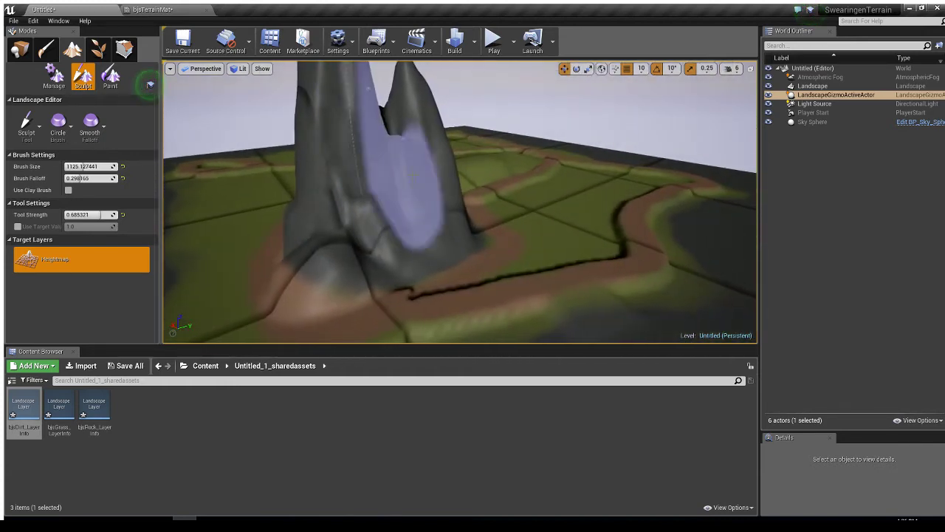
mouse_move(401, 134)
right_mouse_down()
mouse_move(399, 166)
mouse_move(413, 181)
mouse_move(436, 159)
mouse_move(413, 159)
mouse_move(425, 195)
mouse_move(443, 188)
mouse_move(436, 151)
right_mouse_up()
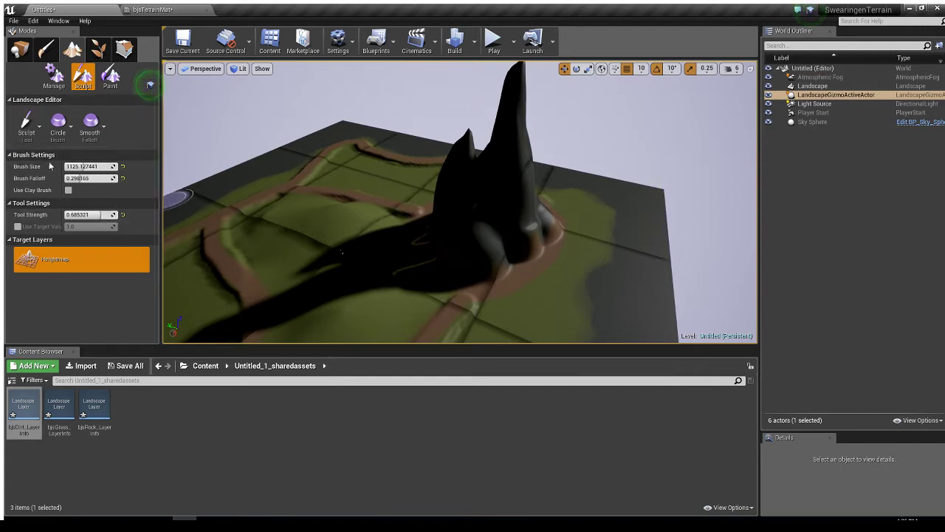
left_click(67, 178)
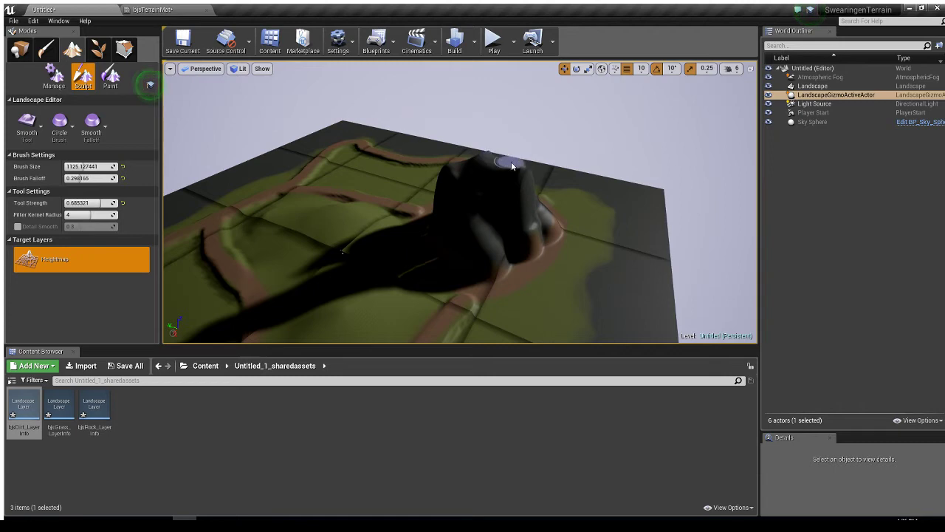
mouse_move(525, 200)
right_mouse_down()
mouse_move(484, 230)
mouse_move(221, 232)
mouse_move(318, 213)
mouse_move(414, 209)
mouse_move(318, 240)
mouse_move(355, 222)
mouse_move(303, 230)
mouse_move(325, 234)
right_mouse_up()
scroll(255, 226, "up", 1)
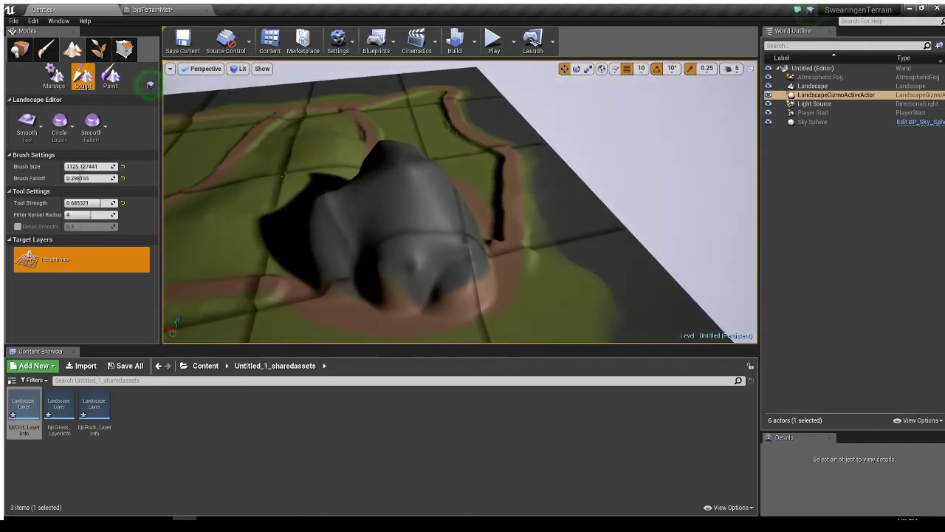
right_click_drag(460, 167, 460, 173)
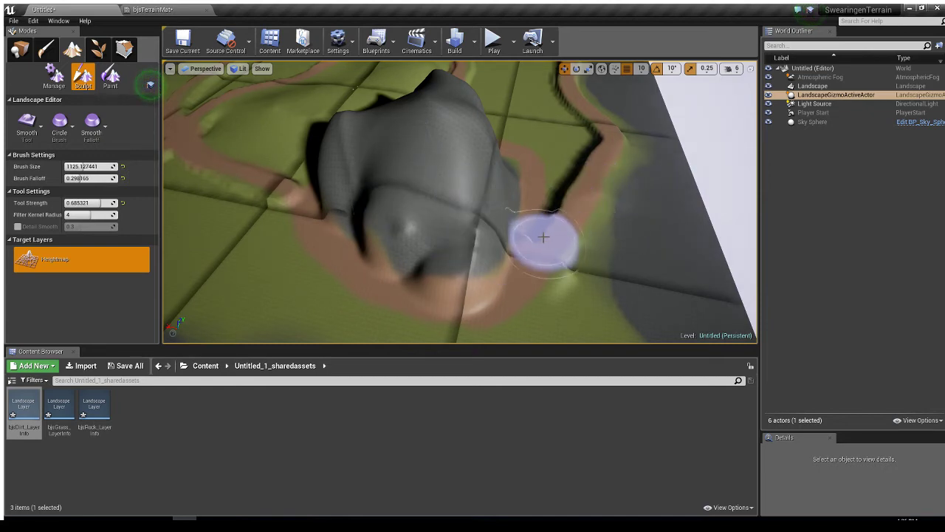
mouse_move(398, 152)
left_mouse_down()
mouse_move(344, 164)
mouse_move(296, 191)
left_mouse_up()
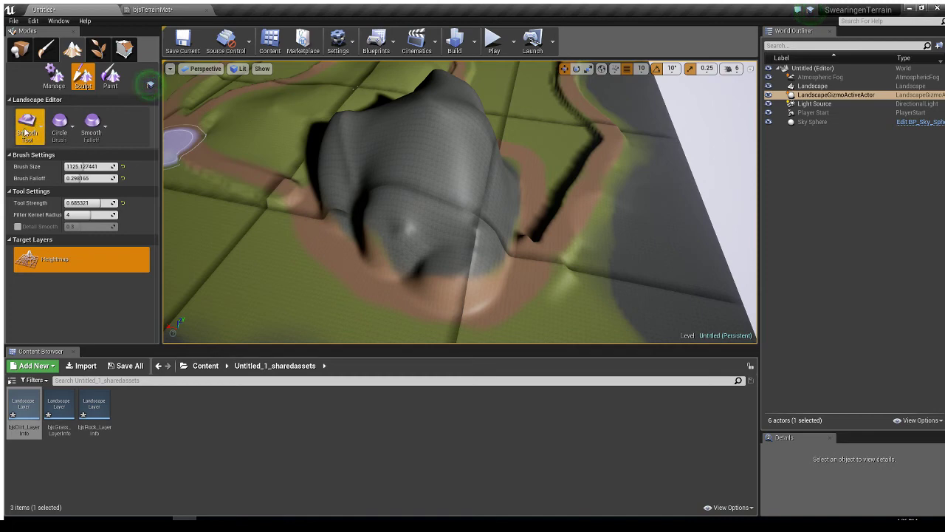
Add two ramps from the middle of the rock mountain's slope to the dirt paths on either side, width about 990 and side falloff 0.4.
left_click(68, 241)
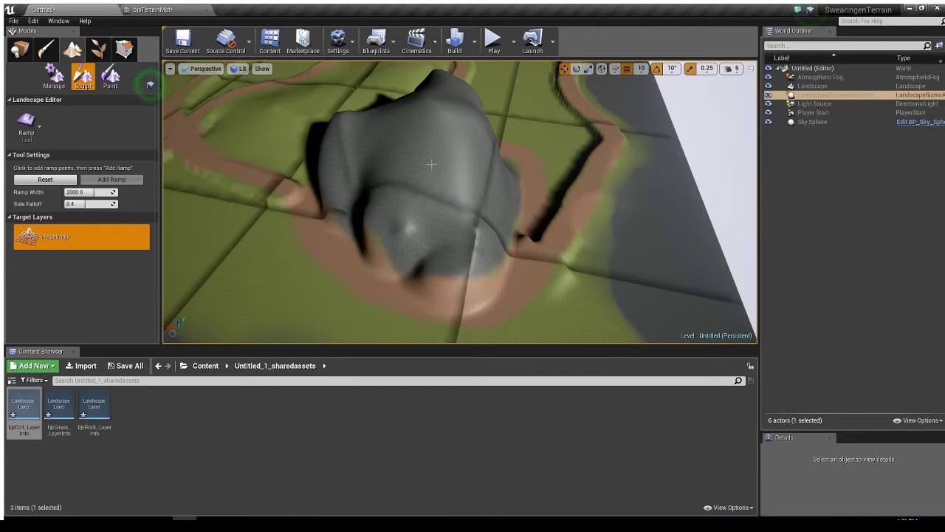
left_click(550, 241)
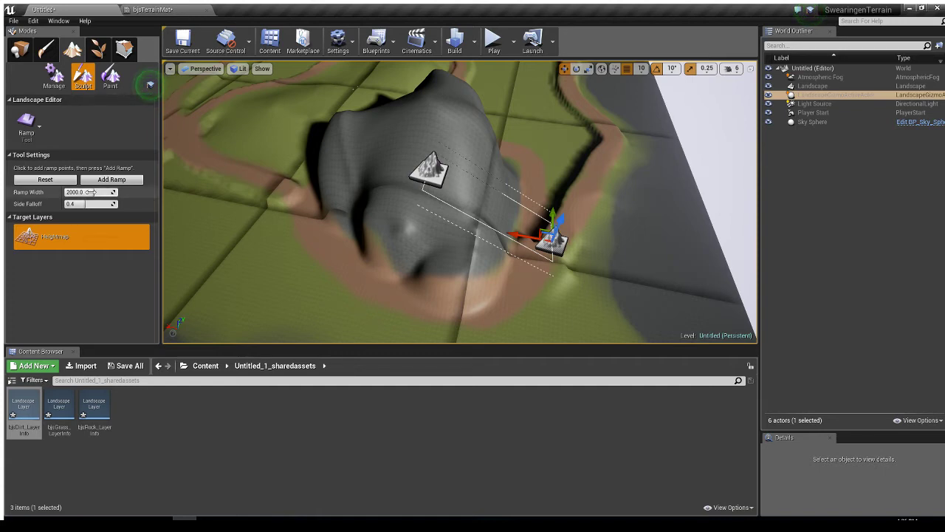
left_click_drag(94, 192, 84, 192)
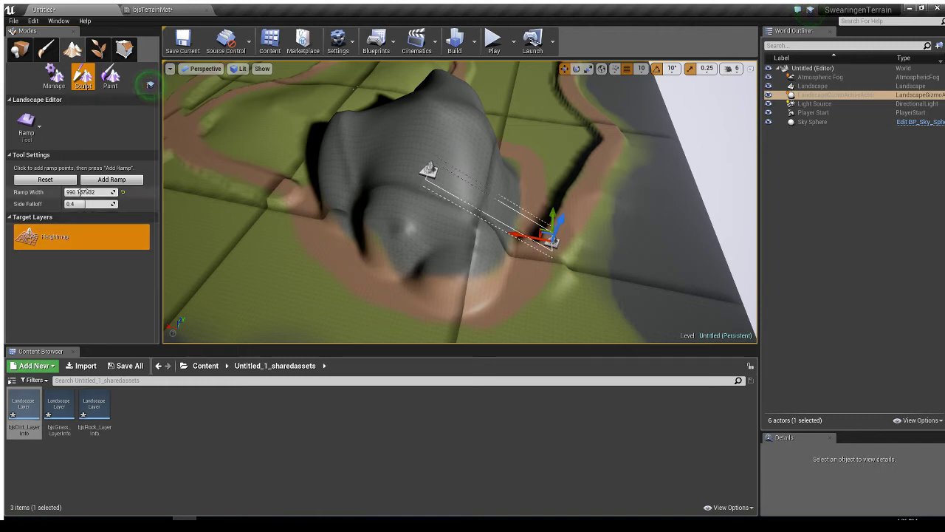
left_click(116, 183)
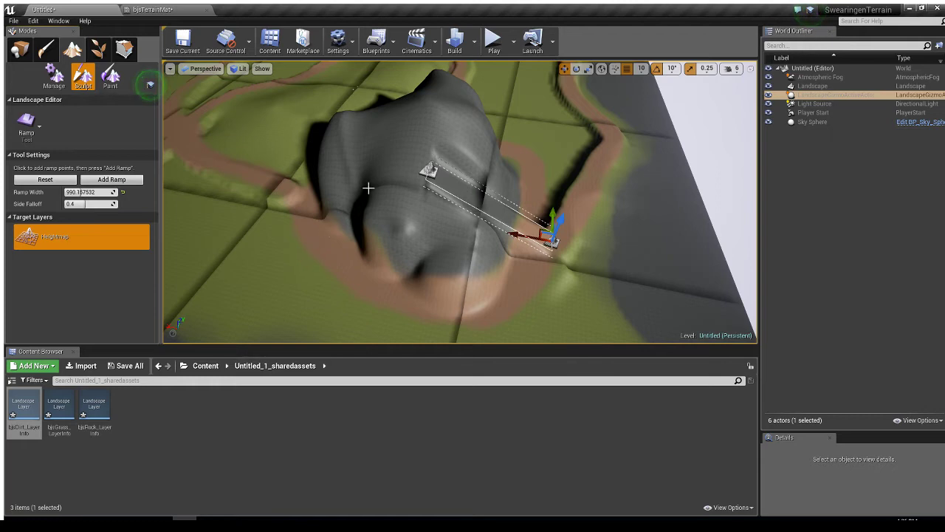
left_click(283, 190)
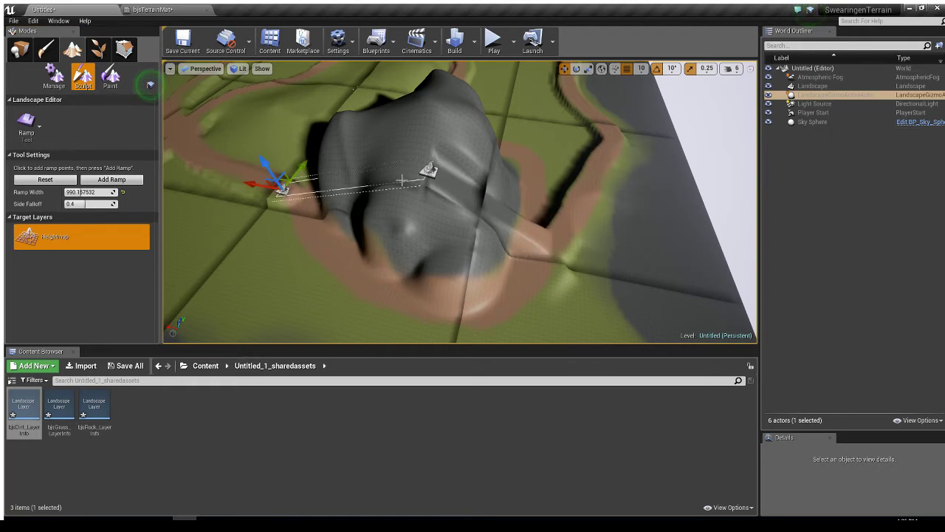
left_click(113, 180)
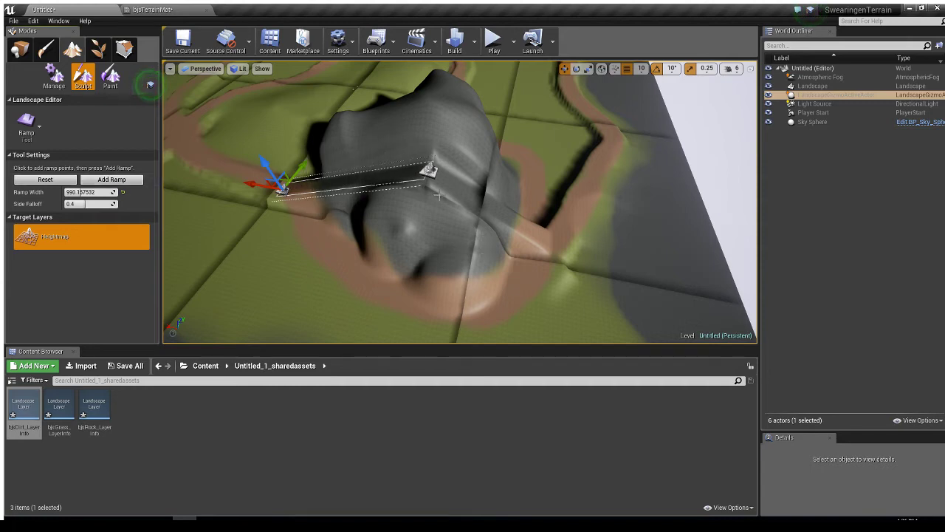
Smooth the corner where the two ramps meet on the mountain with the Smooth tool, brush size about 313 and strength about 0.35.
left_click(77, 179)
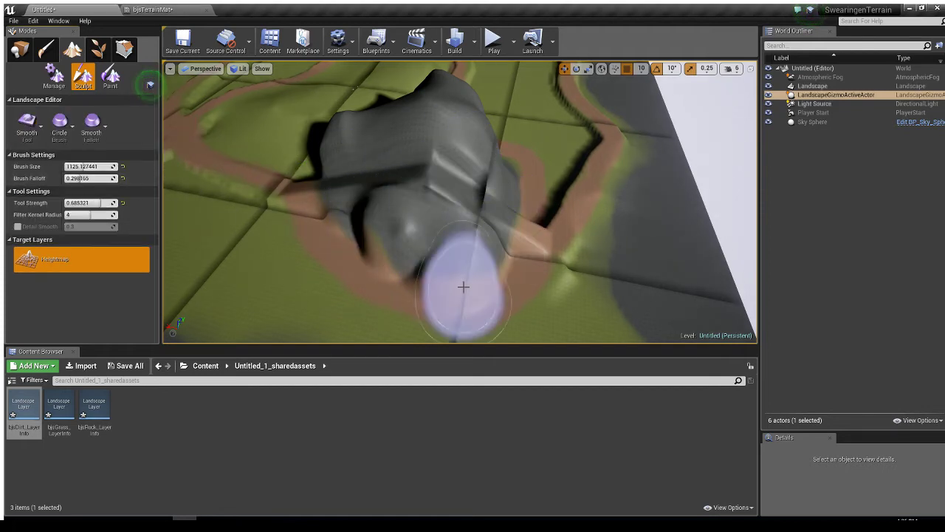
mouse_move(462, 279)
right_mouse_down()
mouse_move(456, 237)
mouse_move(333, 284)
mouse_move(402, 273)
mouse_move(421, 215)
mouse_move(451, 192)
mouse_move(318, 192)
mouse_move(511, 191)
mouse_move(491, 203)
mouse_move(451, 273)
mouse_move(491, 272)
mouse_move(453, 277)
mouse_move(462, 282)
right_mouse_up()
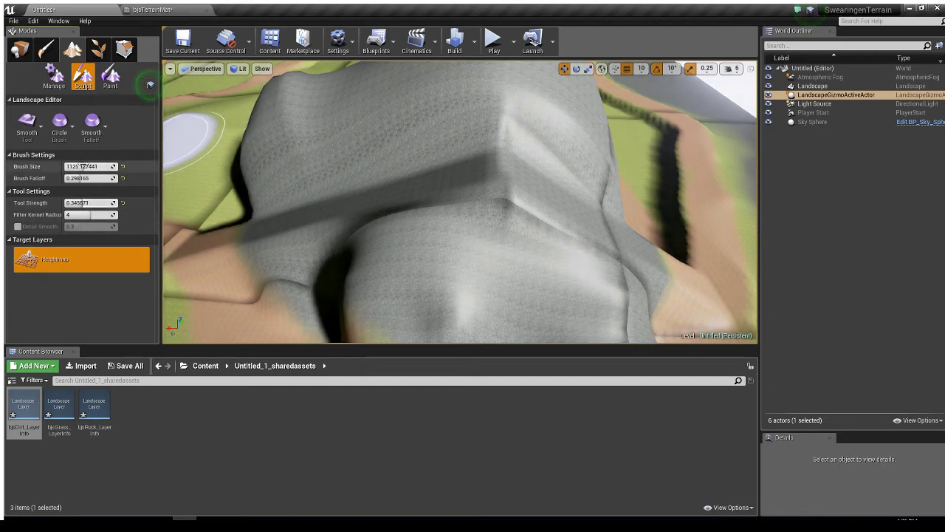
left_click_drag(75, 167, 78, 166)
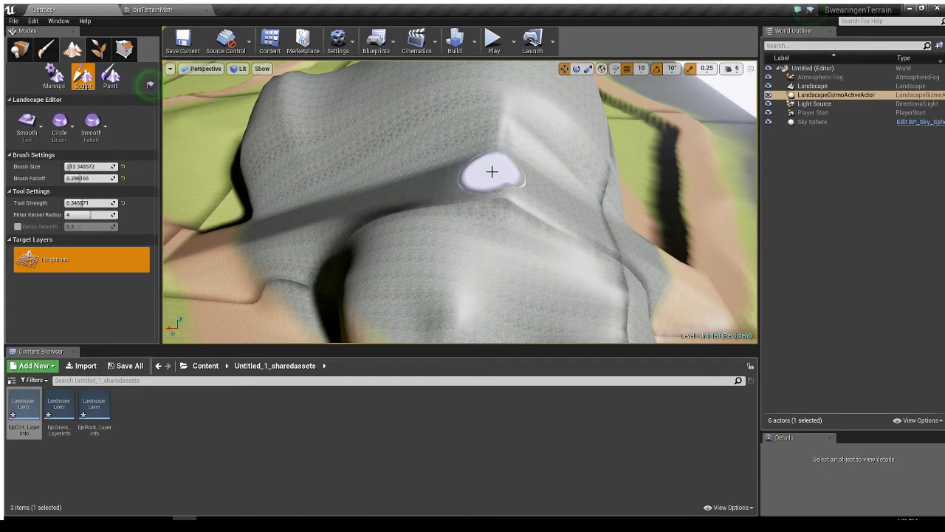
mouse_move(543, 188)
left_mouse_down()
mouse_move(431, 180)
mouse_move(511, 180)
left_mouse_up()
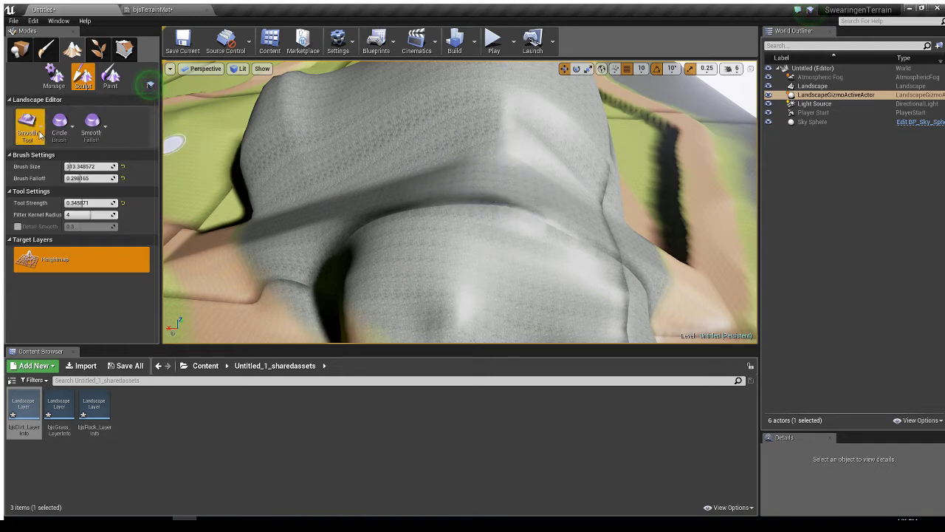
Flatten the junction of the two ramps with the Flatten tool, and smooth it with the Smooth tool, brush size about 313 and strength about 0.35.
left_click(67, 213)
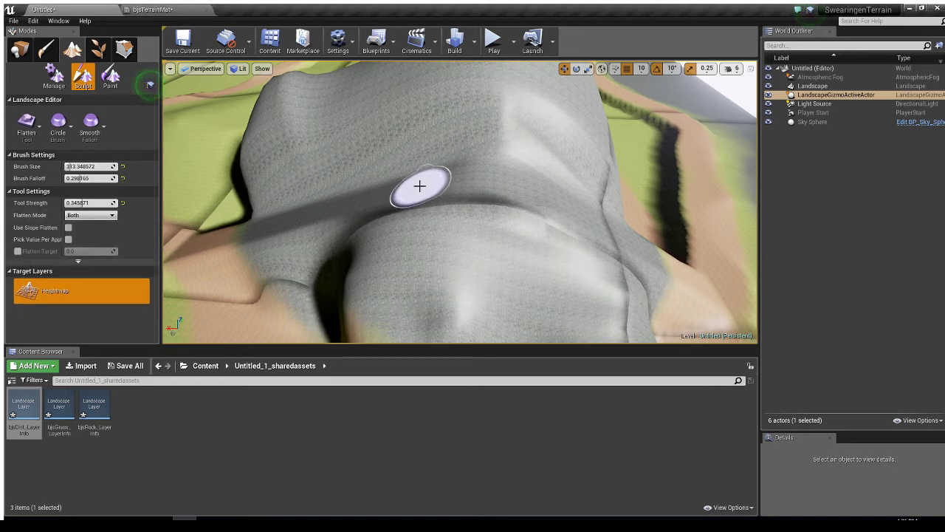
mouse_move(419, 186)
left_mouse_down()
mouse_move(559, 202)
mouse_move(401, 192)
left_mouse_up()
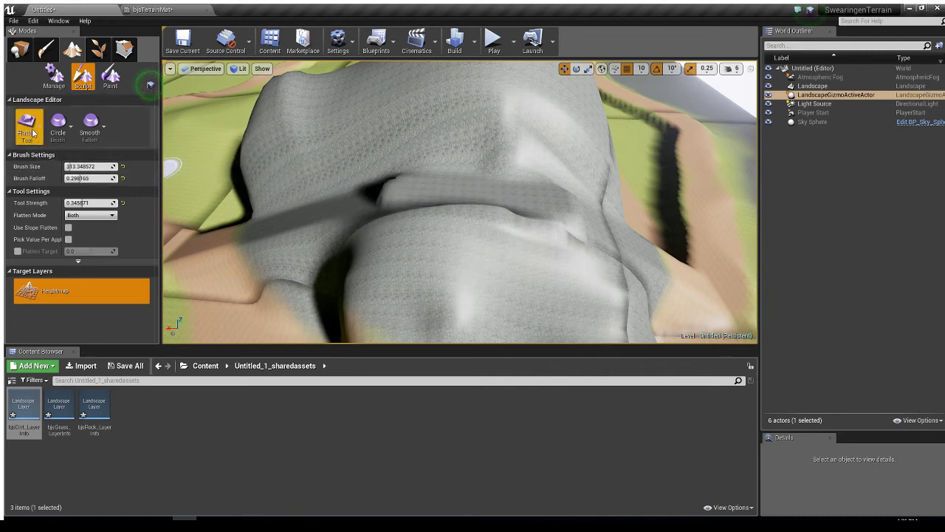
left_click(67, 187)
mouse_move(407, 192)
left_mouse_down()
mouse_move(376, 195)
mouse_move(551, 197)
mouse_move(546, 212)
mouse_move(494, 201)
left_mouse_up()
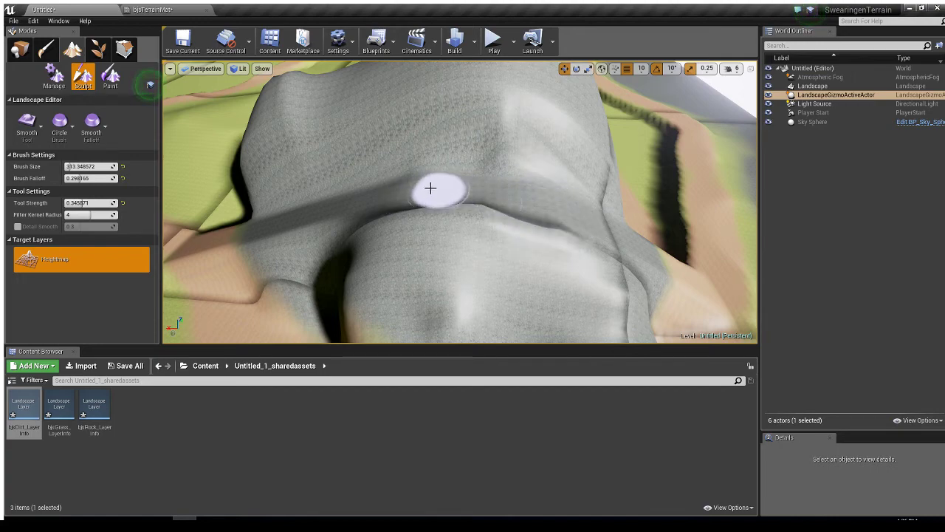
mouse_move(419, 251)
right_mouse_down()
mouse_move(432, 217)
mouse_move(531, 193)
right_mouse_up()
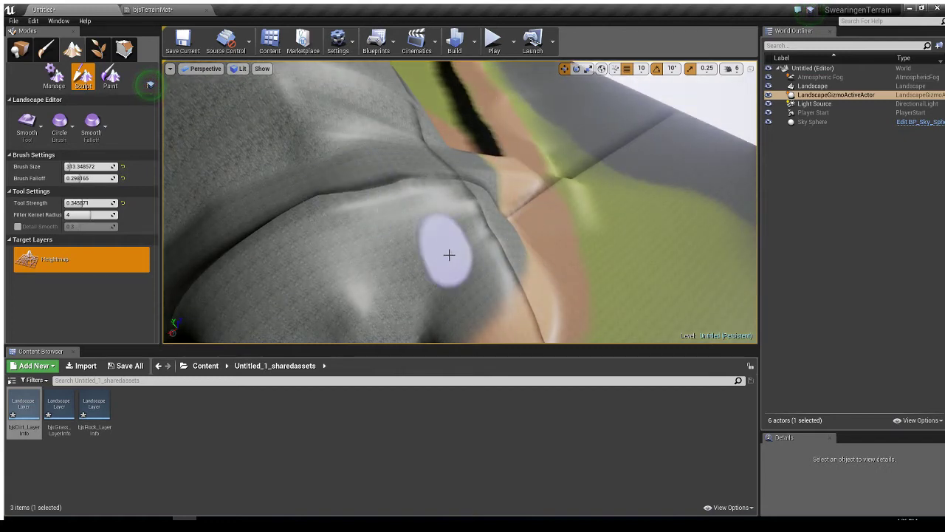
mouse_move(449, 256)
right_mouse_down()
mouse_move(310, 266)
mouse_move(281, 255)
right_mouse_up()
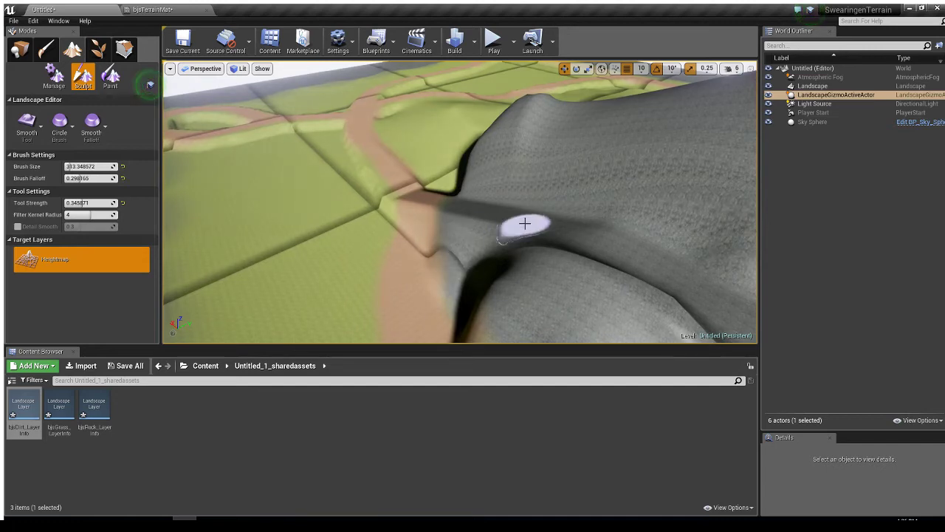
mouse_move(414, 220)
right_mouse_down()
mouse_move(436, 269)
mouse_move(457, 214)
mouse_move(442, 233)
right_mouse_up()
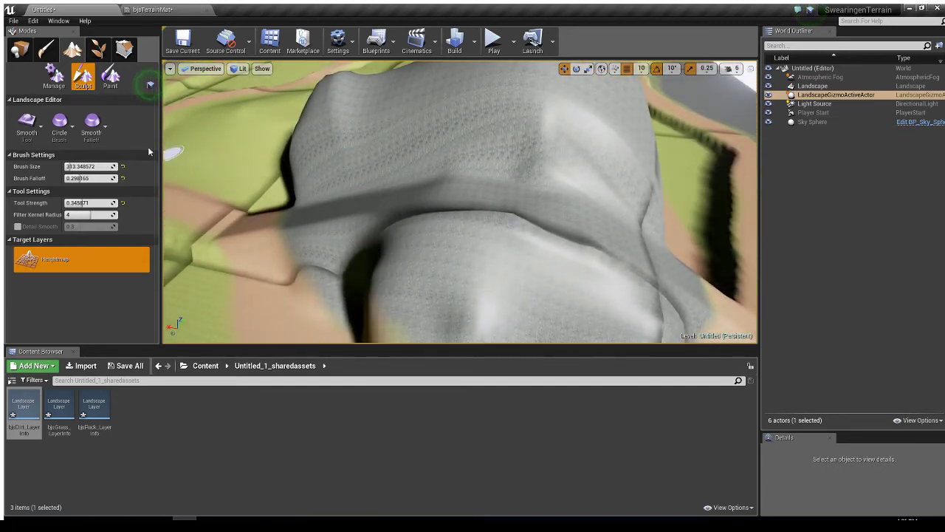
Paint the bjsDirt layer along both ramps across the rock mountain, brush size about 313 and strength about 0.18.
left_click(28, 132)
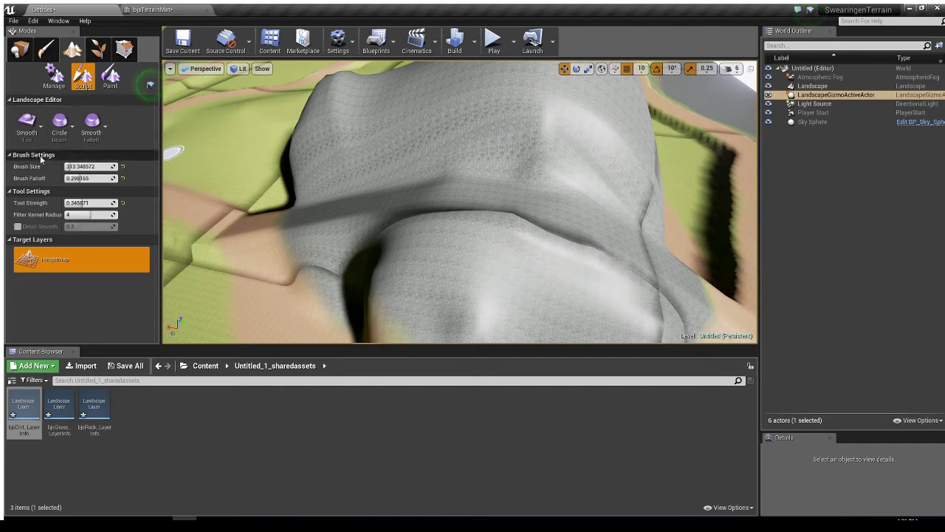
left_click(62, 148)
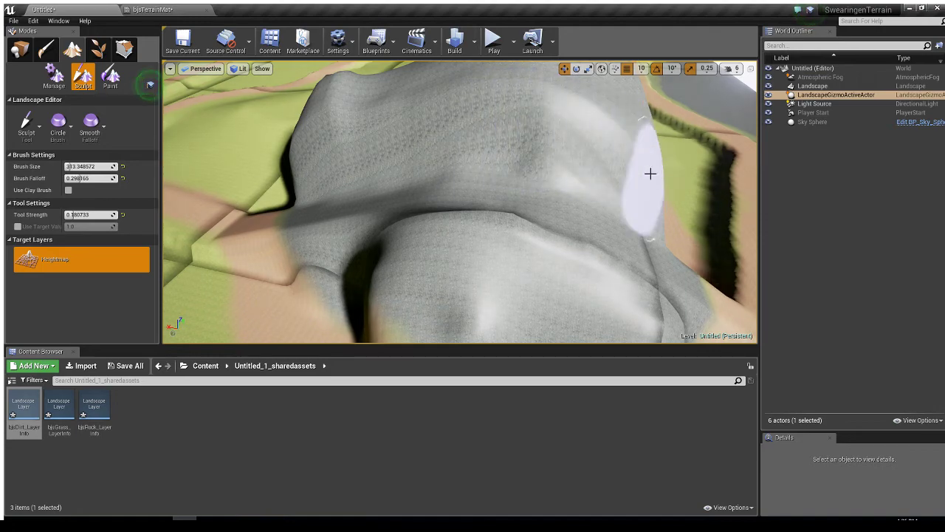
mouse_move(580, 315)
right_mouse_down()
mouse_move(567, 275)
mouse_move(583, 302)
mouse_move(616, 289)
mouse_move(635, 260)
mouse_move(677, 284)
mouse_move(753, 273)
right_mouse_up()
key("w")
key("a")
key("s")
mouse_move(664, 237)
right_mouse_down()
mouse_move(686, 251)
mouse_move(665, 247)
mouse_move(661, 235)
mouse_move(678, 236)
mouse_move(679, 284)
mouse_move(675, 275)
mouse_move(731, 280)
mouse_move(742, 255)
mouse_move(746, 288)
mouse_move(742, 212)
mouse_move(749, 317)
mouse_move(727, 306)
right_mouse_up()
key("w")
key("s")
key("a")
key("w")
key("w")
key("s")
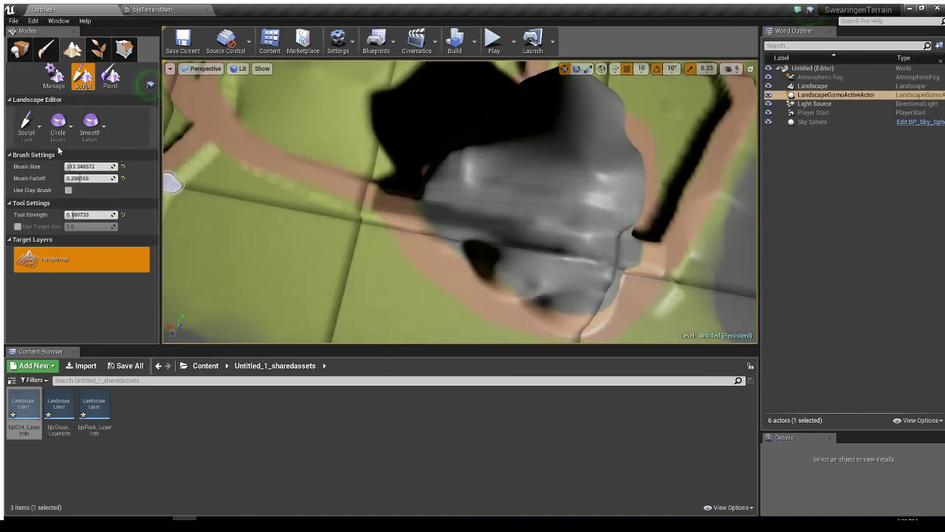
left_click(113, 77)
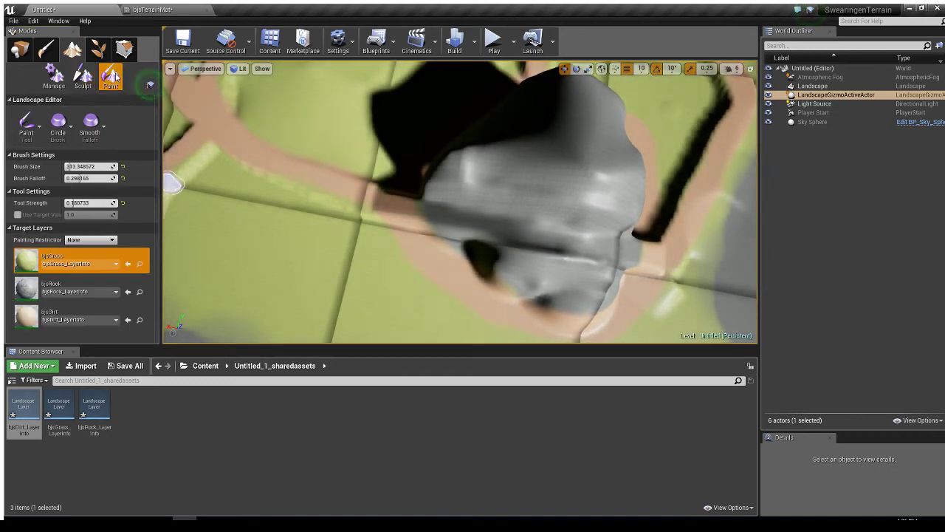
left_click(69, 316)
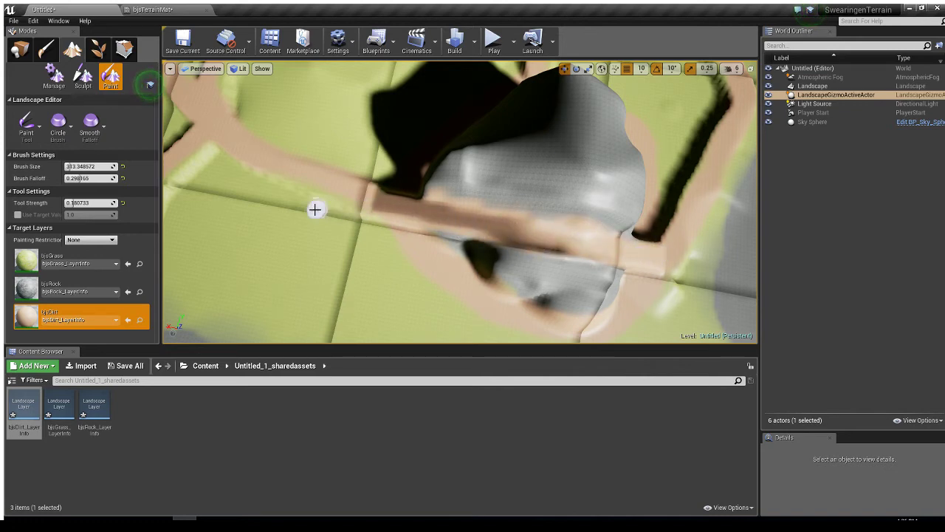
Paint patches of the bjsGrass layer on the rock mountain on both sides of the ramps, brush size about 313 and strength about 0.15.
right_click_drag(439, 281, 443, 210)
key("s")
key("w")
key("w")
mouse_move(372, 279)
right_mouse_down()
mouse_move(365, 306)
mouse_move(392, 289)
mouse_move(372, 279)
right_mouse_up()
key("s")
left_click(74, 255)
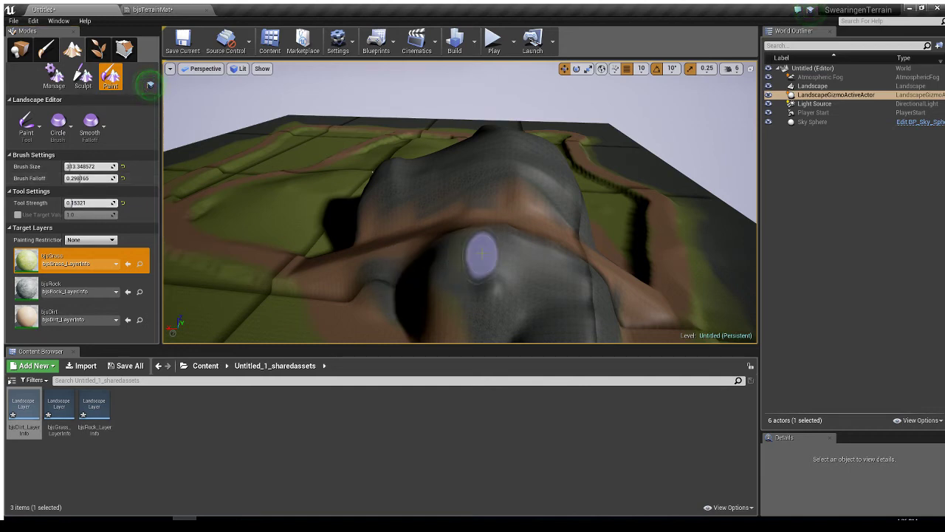
left_click(563, 286)
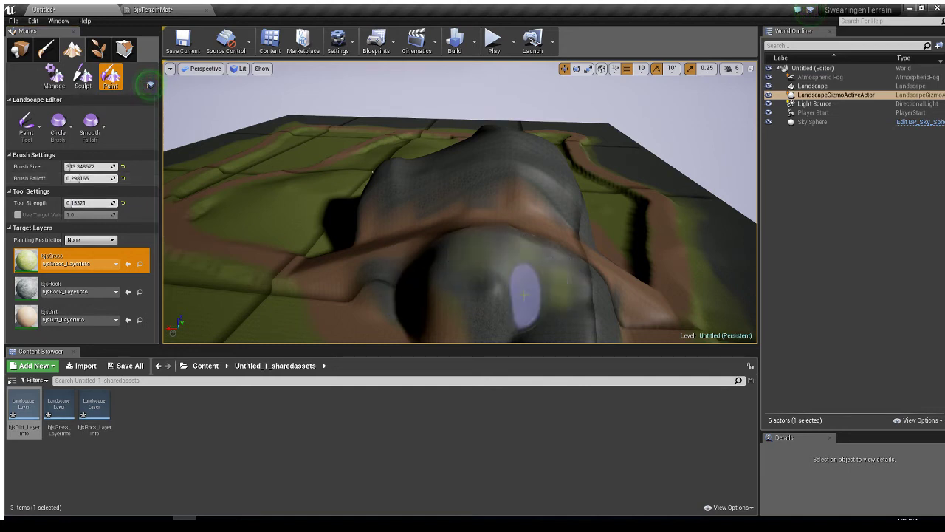
left_click(470, 283)
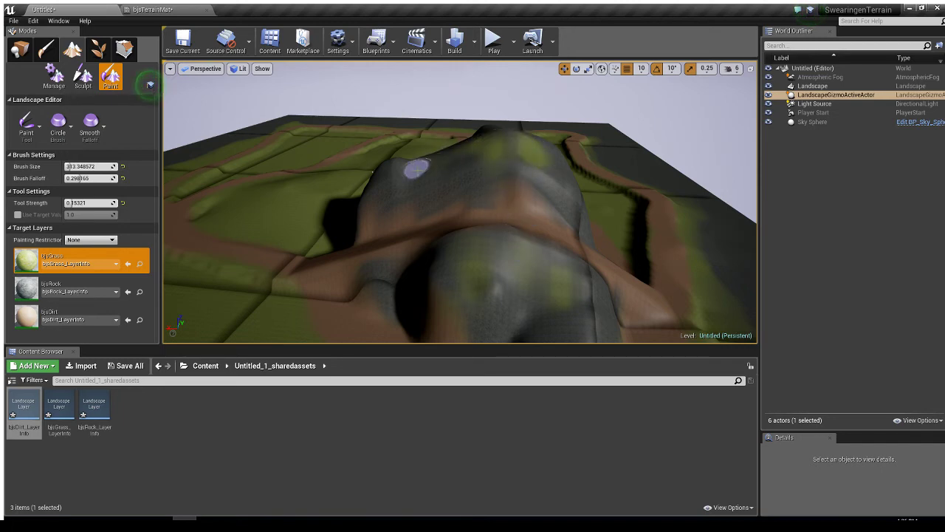
Switch from landscape editing to Place mode and examine the mountain's blended grass and rock surface up close.
mouse_move(476, 184)
right_mouse_down()
mouse_move(474, 148)
mouse_move(399, 122)
mouse_move(369, 100)
mouse_move(289, 127)
mouse_move(332, 114)
mouse_move(336, 199)
mouse_move(350, 177)
mouse_move(317, 174)
mouse_move(332, 143)
mouse_move(343, 174)
mouse_move(324, 179)
right_mouse_up()
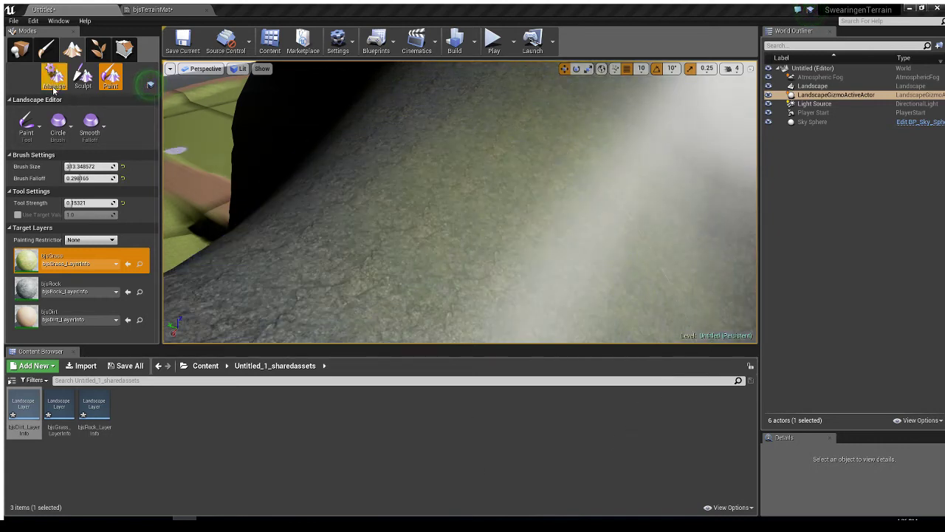
left_click(20, 50)
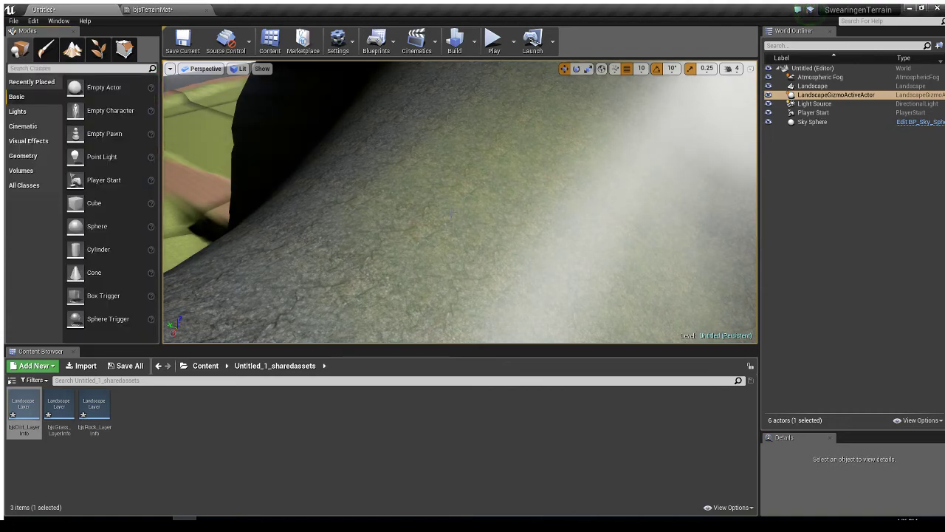
right_click_drag(452, 214, 580, 209)
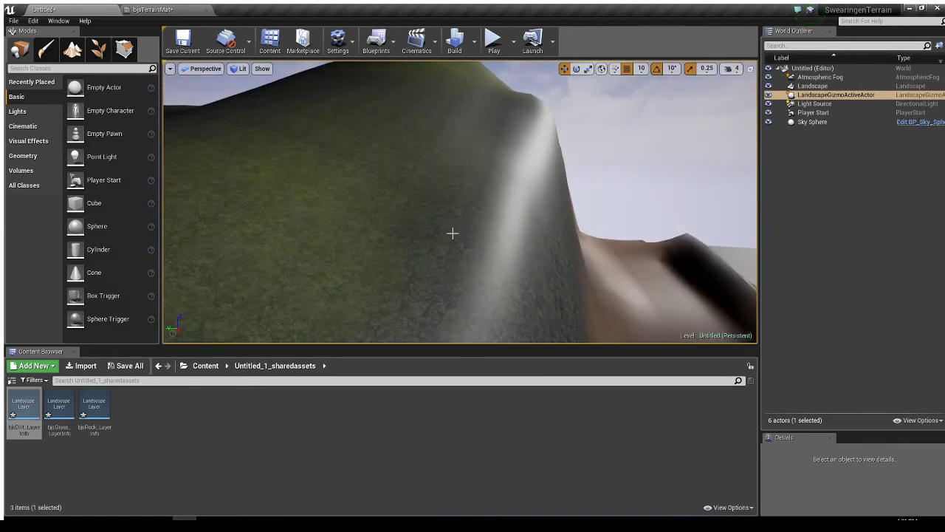
Add a Constant of 0.9 to the bjsTerrainMat graph, connect it to Roughness, and save the material.
left_click(181, 13)
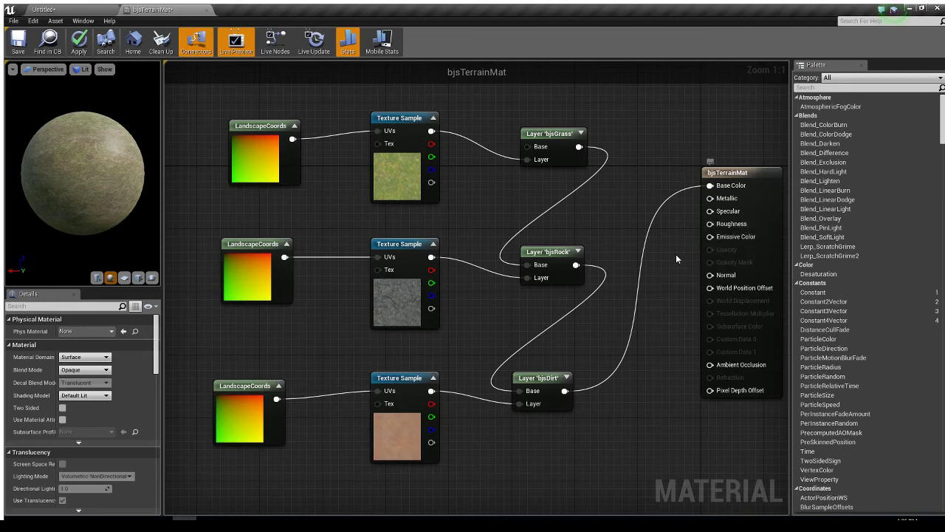
right_click_drag(668, 260, 626, 246)
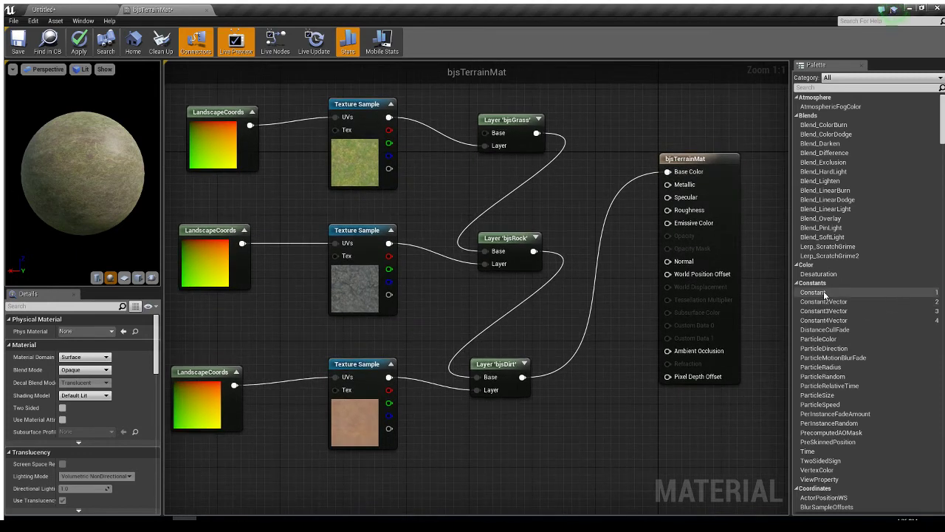
left_click_drag(825, 294, 571, 201)
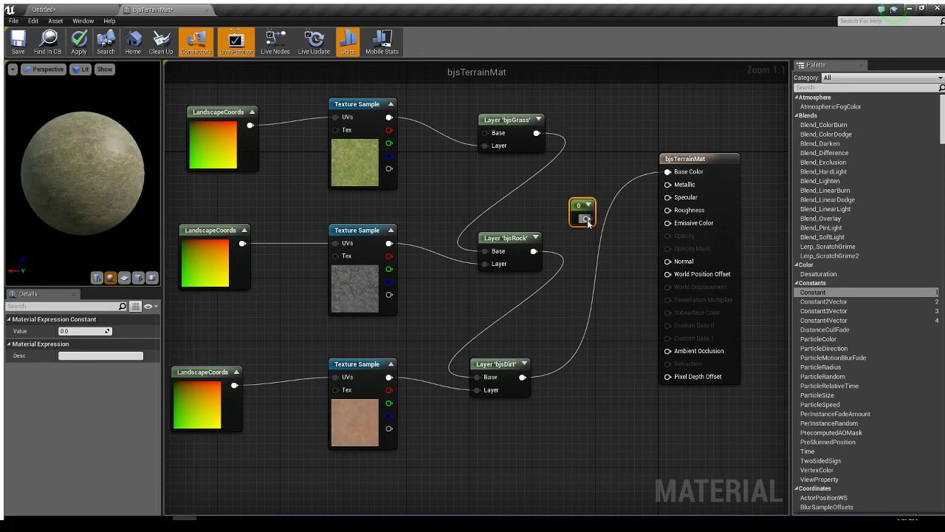
left_click_drag(659, 216, 668, 210)
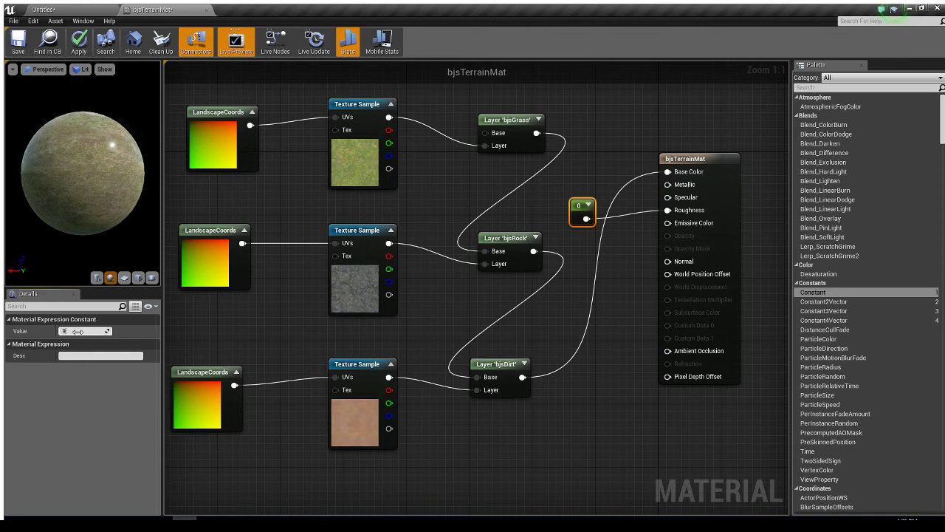
key("Return")
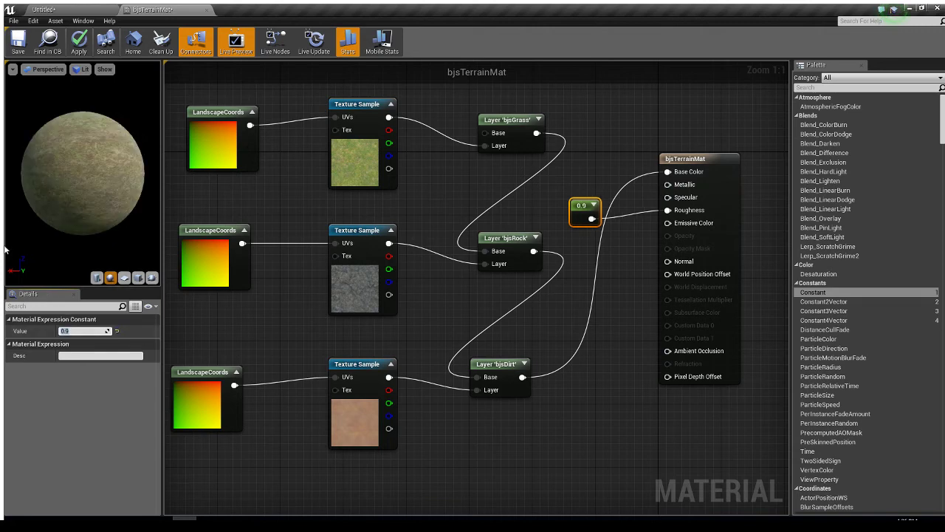
left_click(21, 43)
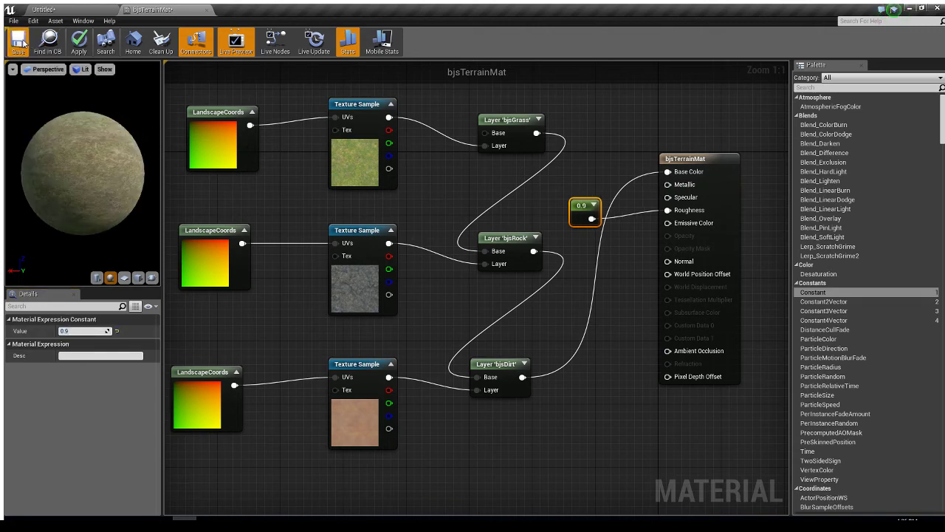
left_click(74, 8)
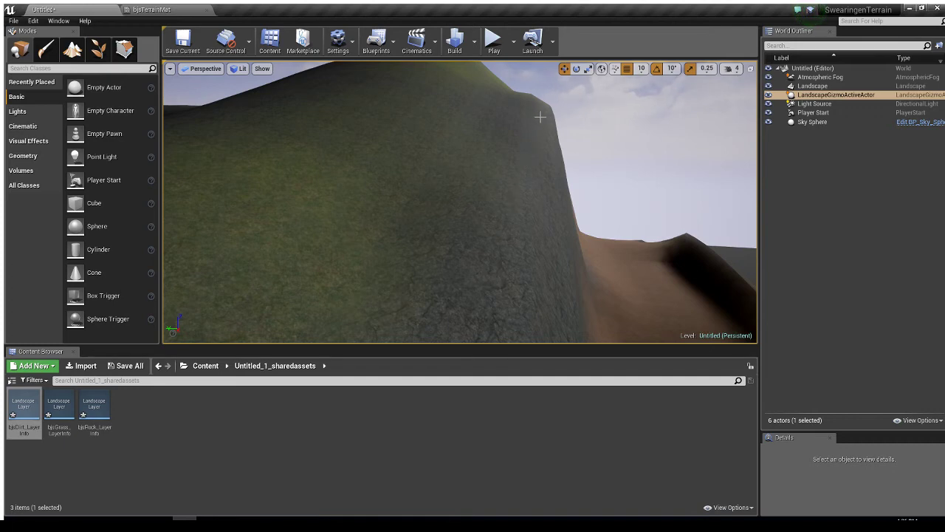
mouse_move(465, 257)
right_mouse_down()
mouse_move(532, 256)
mouse_move(541, 246)
mouse_move(369, 255)
mouse_move(286, 220)
mouse_move(325, 203)
mouse_move(465, 256)
mouse_move(406, 255)
mouse_move(473, 284)
mouse_move(460, 254)
right_mouse_up()
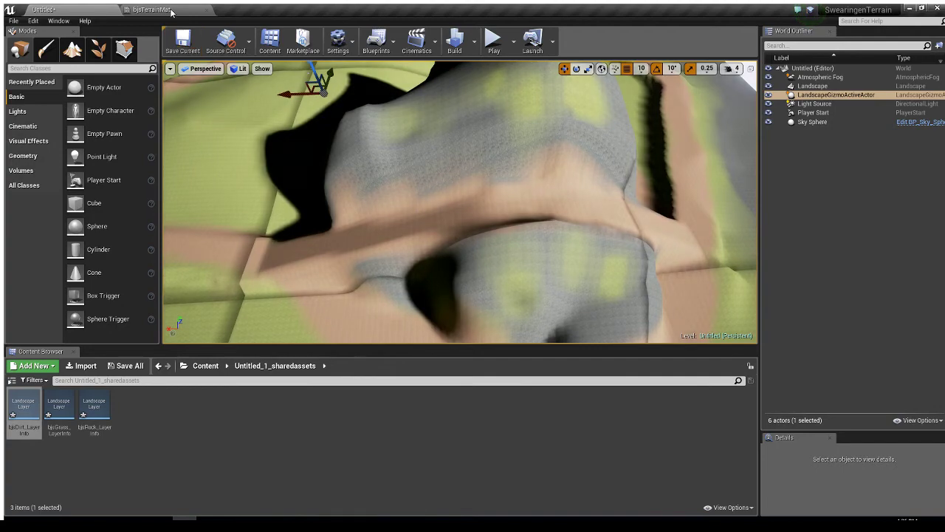
Move the bjsRock and bjsDirt node rows in the bjsTerrainMat graph up closer to the bjsGrass row.
left_click(151, 9)
scroll(487, 476, "down", 3)
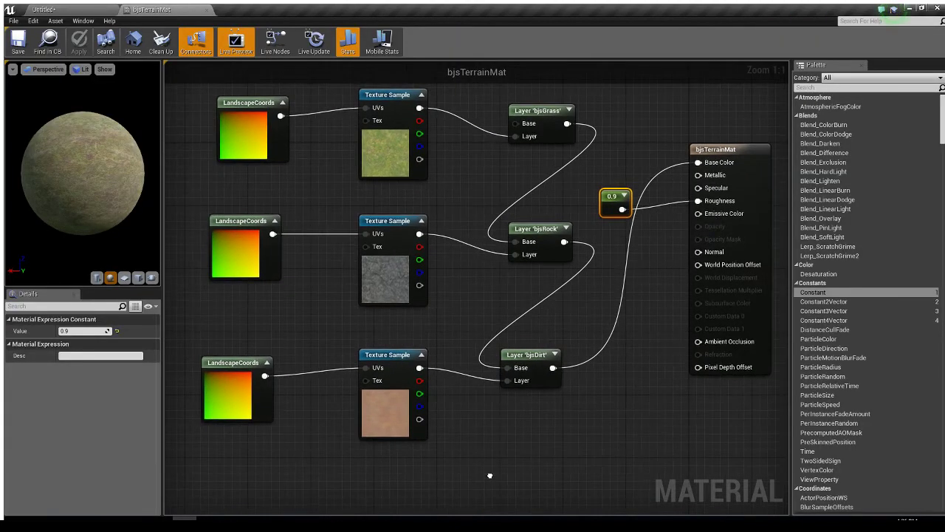
left_click_drag(278, 317, 538, 274)
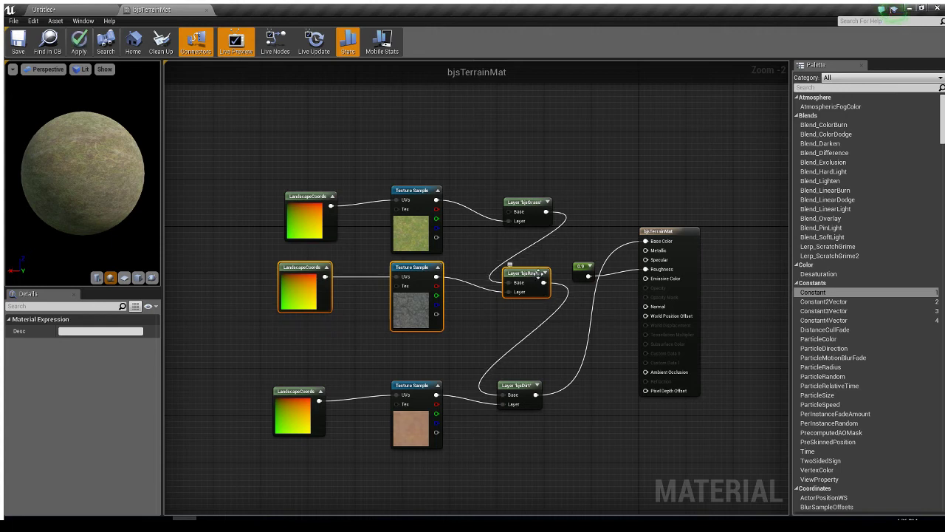
left_click_drag(239, 380, 511, 346)
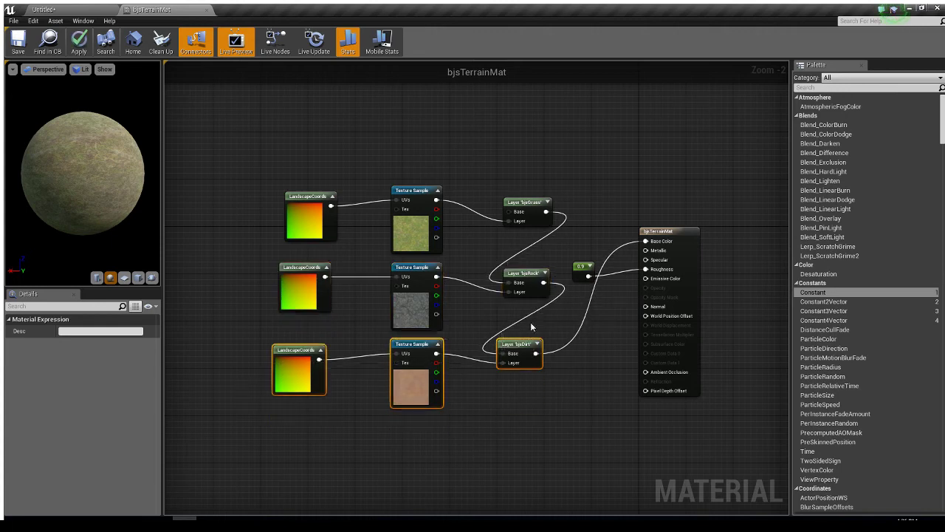
right_click_drag(505, 461, 470, 357)
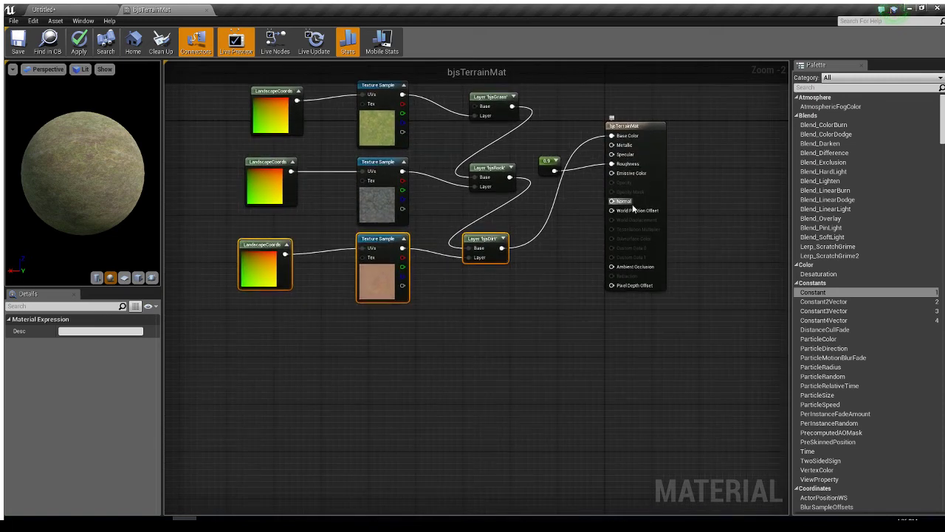
scroll(617, 205, "up", 2)
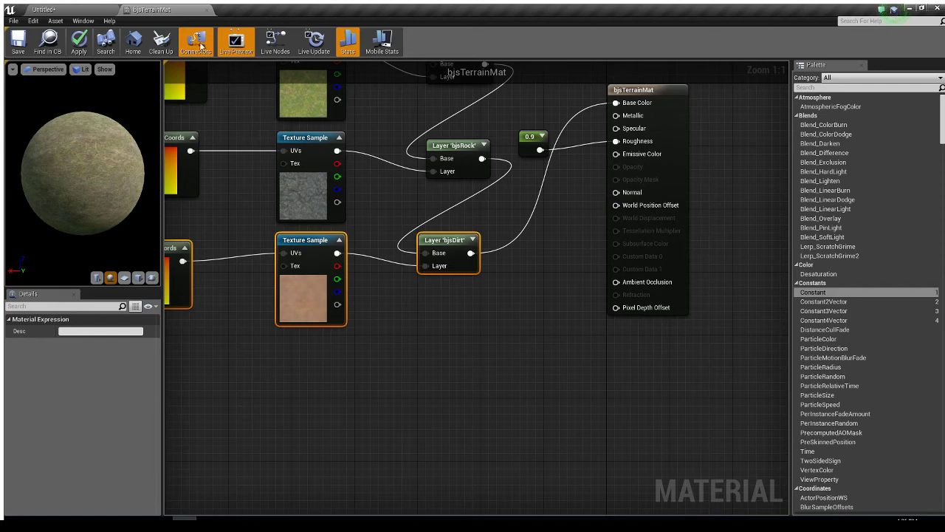
Search the level editor's StarterContent Textures folder for "grass".
left_click(77, 9)
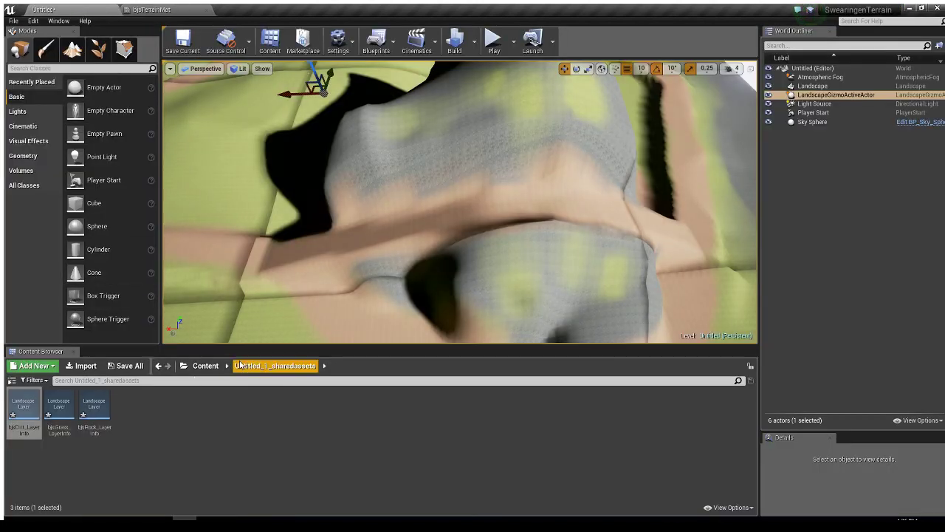
left_click(205, 367)
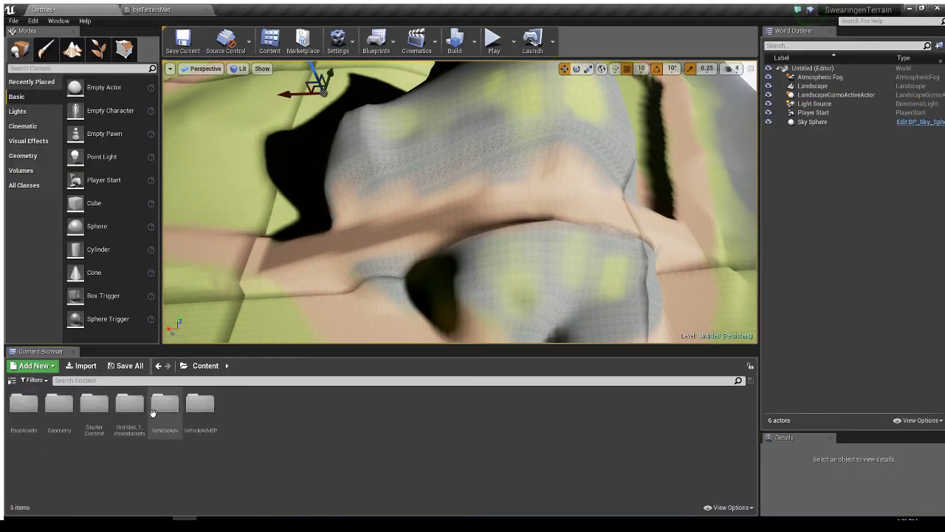
double_click(89, 406)
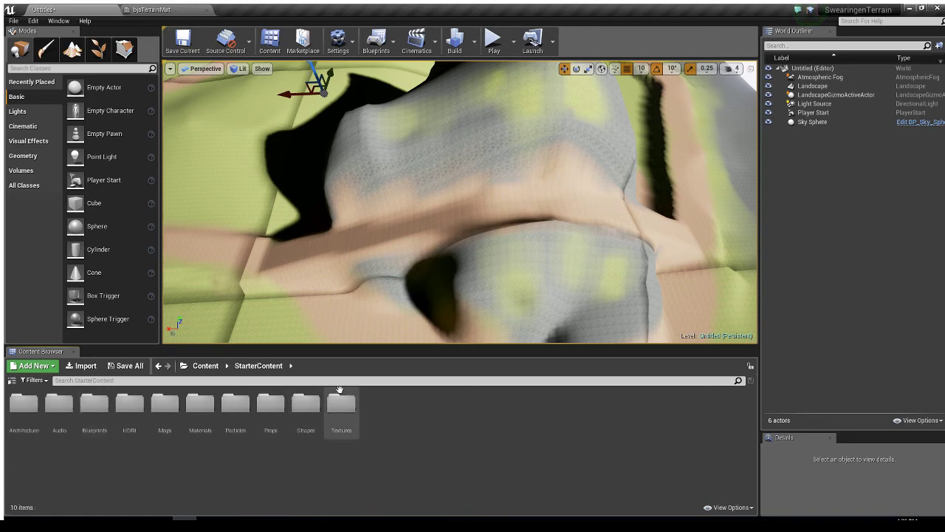
double_click(335, 407)
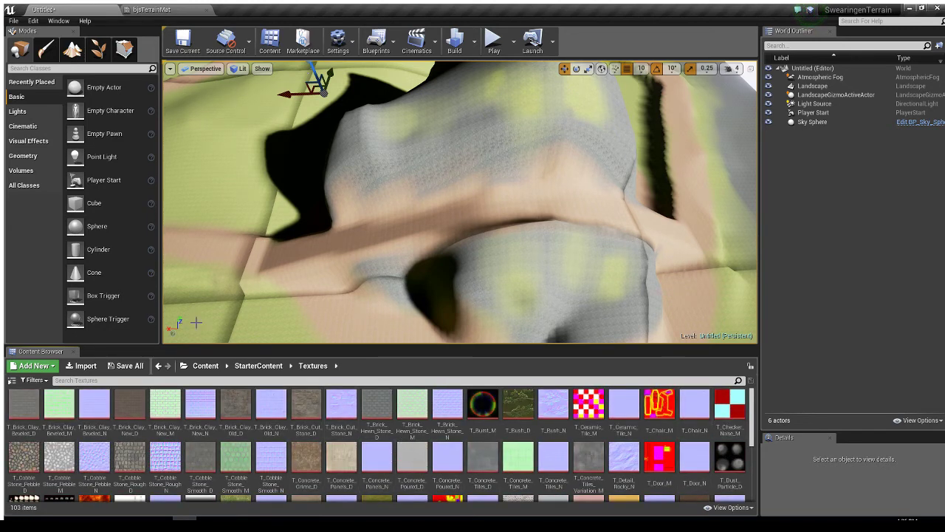
left_click(114, 379)
type("graa")
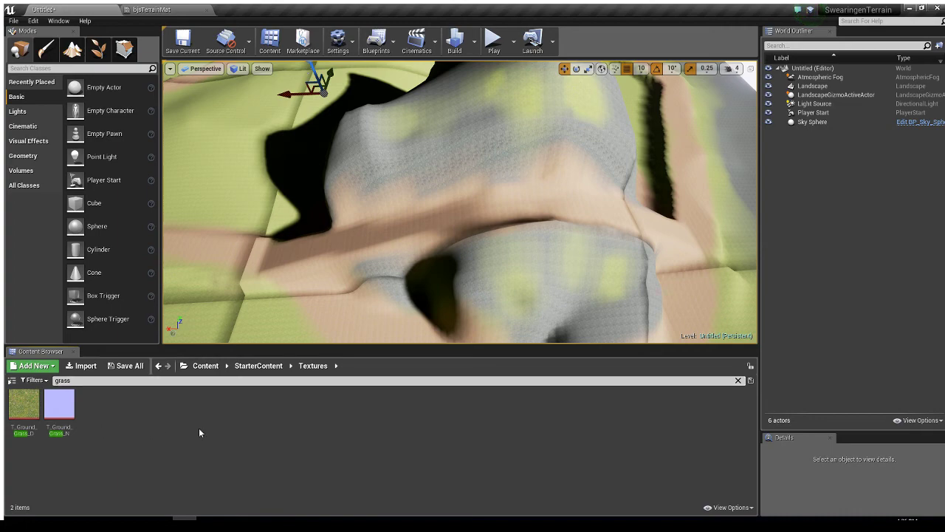
Add a Texture Sample using T_Ground_Grass_N to the bjsTerrainMat graph below the bjsDirt row.
left_click(59, 404)
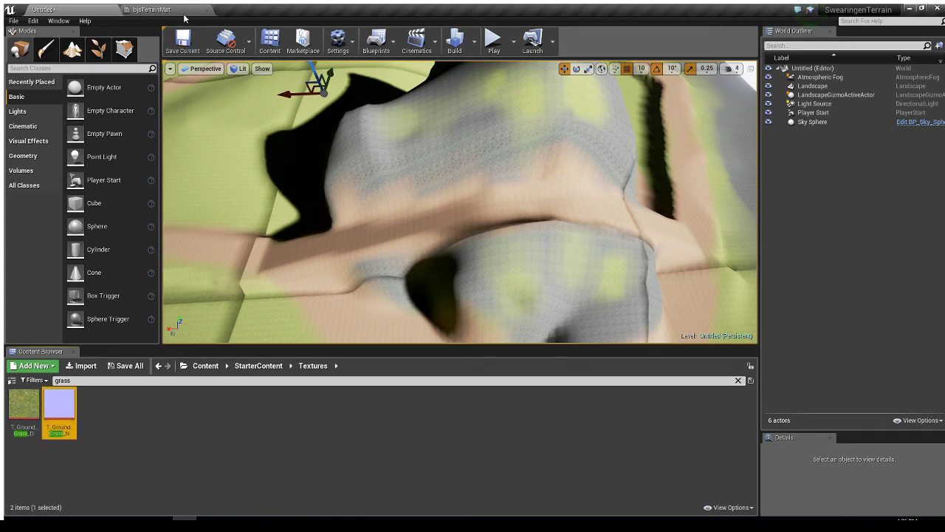
left_click(184, 11)
right_click_drag(477, 343, 589, 212)
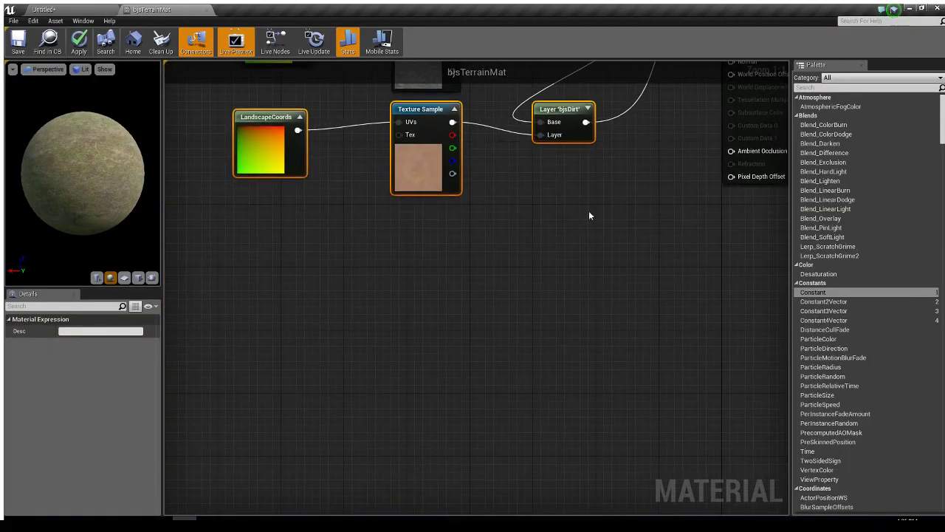
left_click(415, 271)
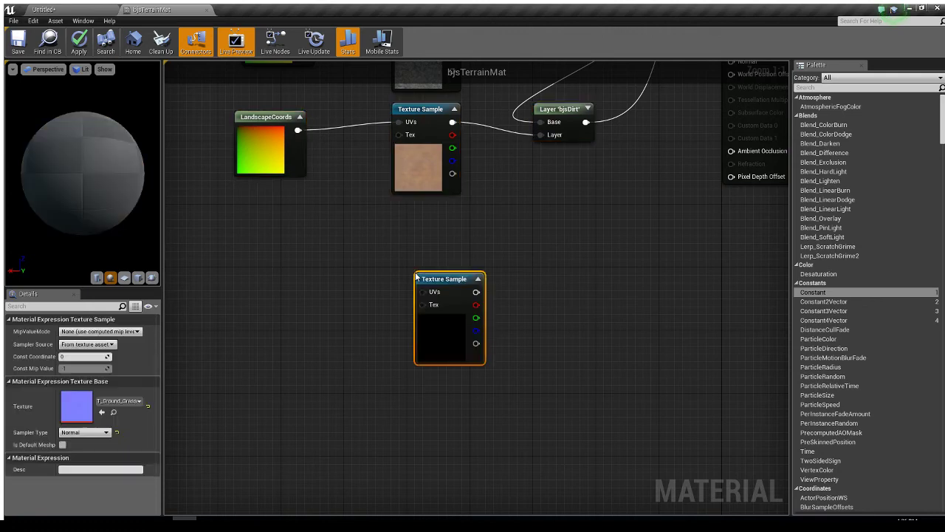
Find T_Rock_Basalt_N by searching the Textures folder for "rock" and add it as a Texture Sample beneath the grass normal sample.
left_click(81, 10)
left_click_drag(90, 380, 29, 381)
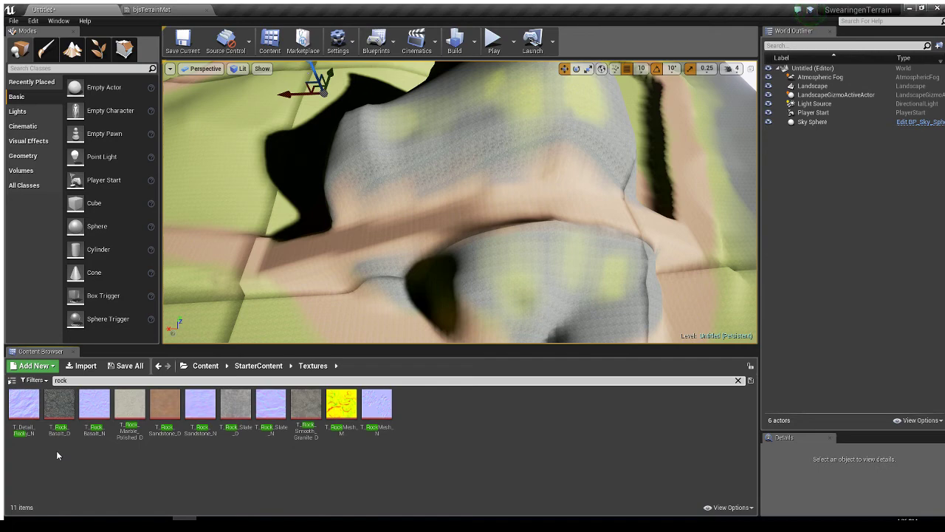
left_click(95, 406)
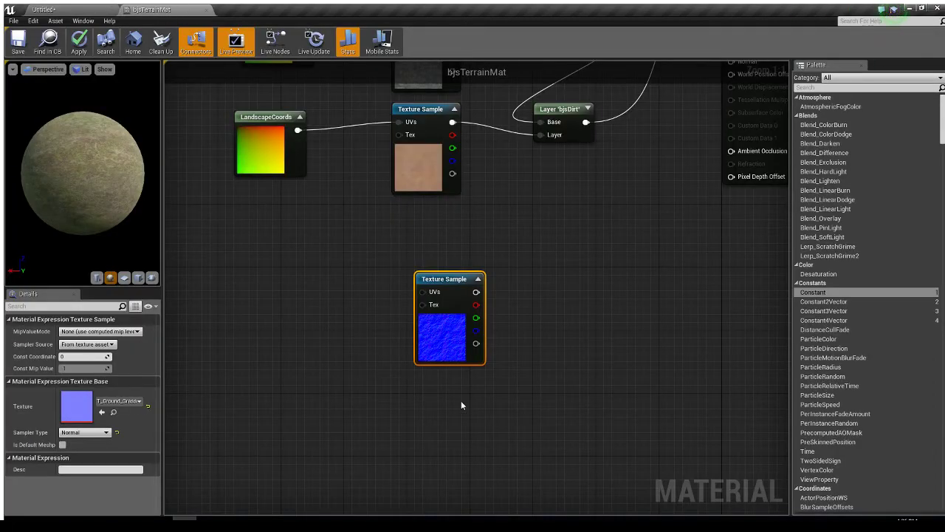
left_click(438, 407)
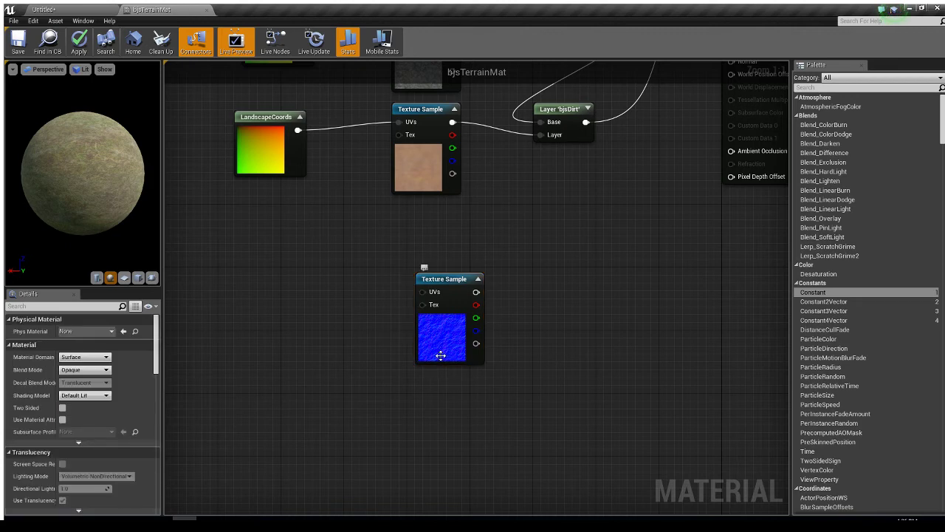
right_click_drag(531, 374, 519, 323)
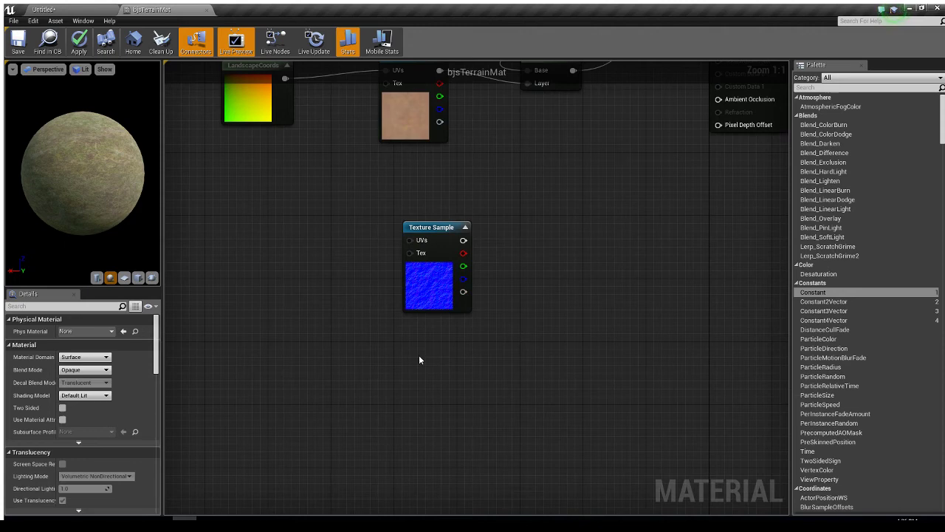
left_click(418, 354)
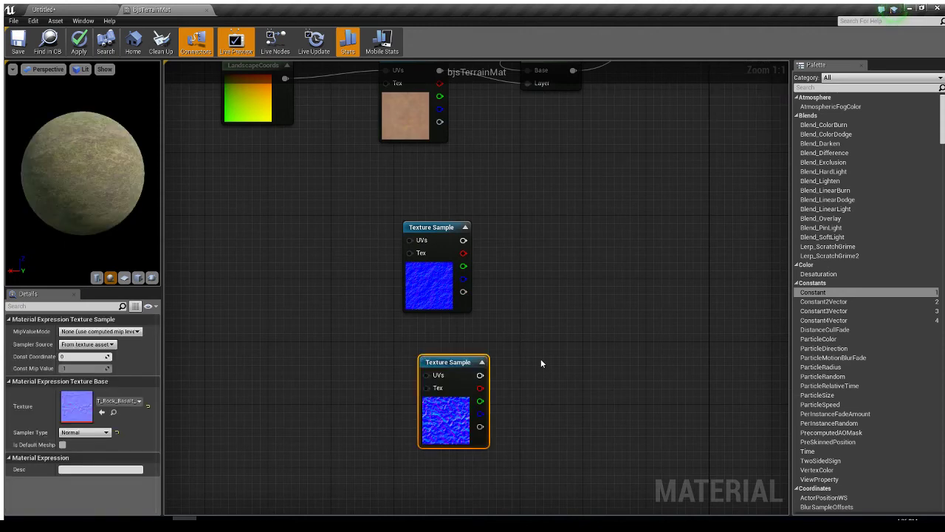
left_click_drag(467, 363, 451, 352)
Duplicate the bjsGrass, bjsRock and bjsDirt layer nodes and place the copies beside the two normal map samples.
right_click_drag(559, 268, 477, 479)
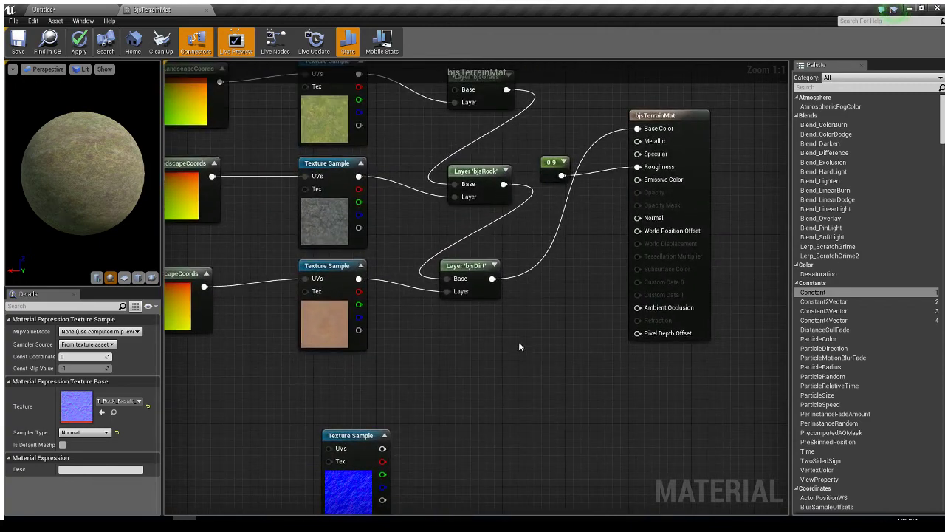
right_click_drag(519, 343, 526, 426)
left_click_drag(497, 96, 500, 456)
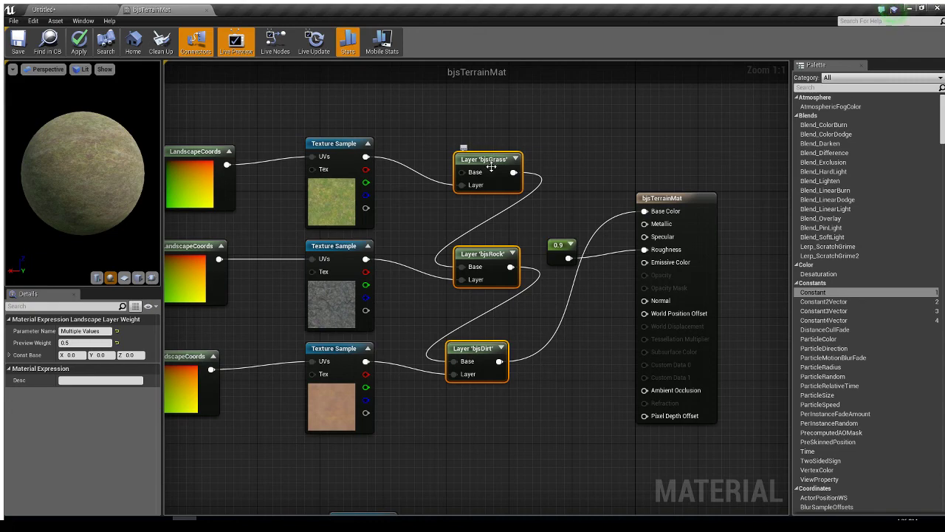
key("ctrl+v")
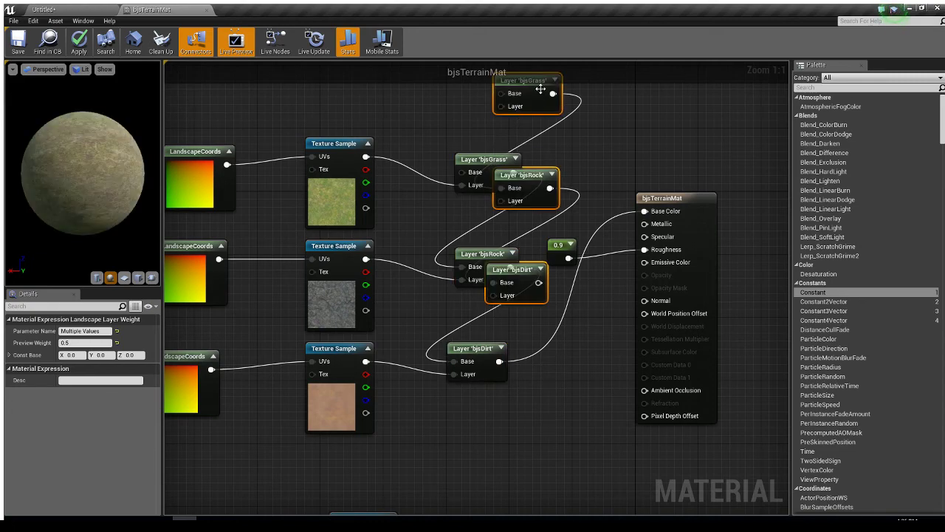
left_click_drag(540, 89, 471, 476)
right_click_drag(502, 443, 551, 173)
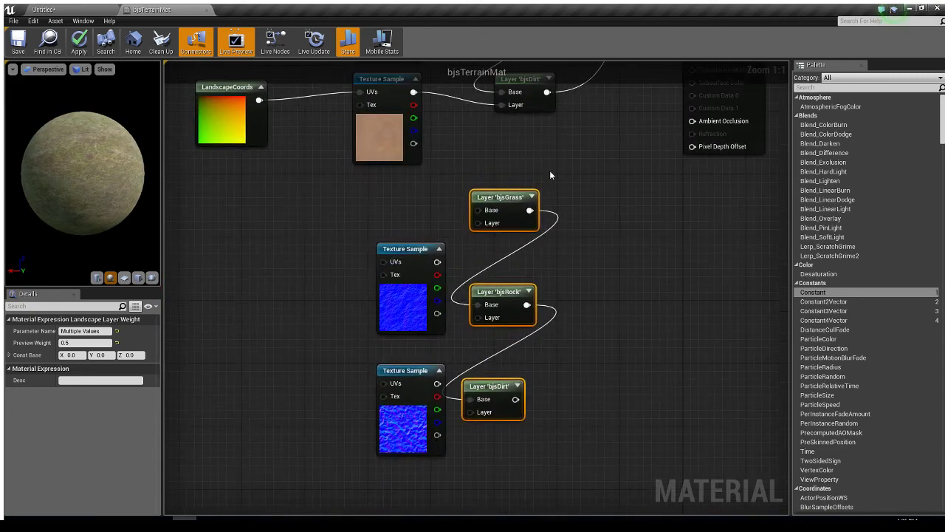
left_click_drag(503, 197, 558, 254)
Move the three LandscapeCoords nodes farther from the color samples and connect the grass and rock coordinates to their normal samples' UVs.
right_click_drag(278, 326, 409, 341)
scroll(409, 341, "down", 3)
right_click_drag(355, 325, 374, 367)
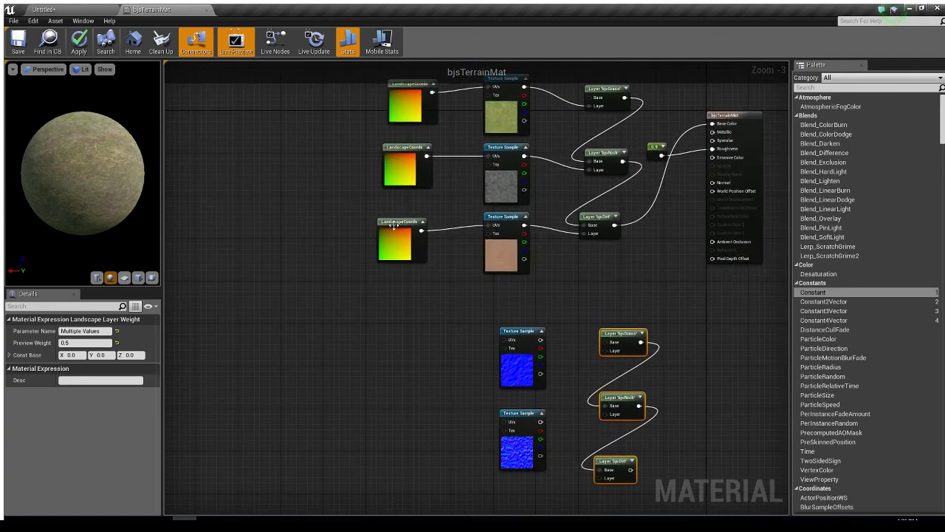
left_click_drag(333, 93, 405, 242)
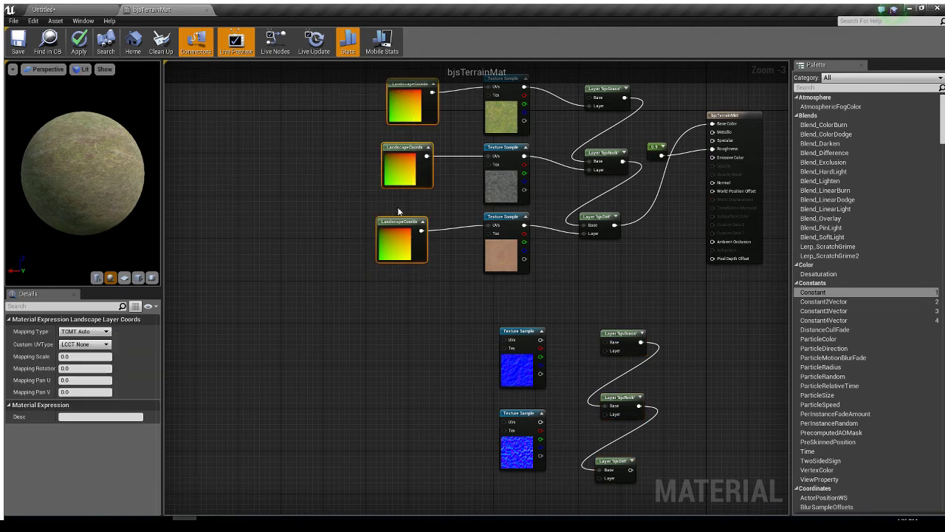
left_click_drag(404, 89, 502, 339)
left_click(403, 264)
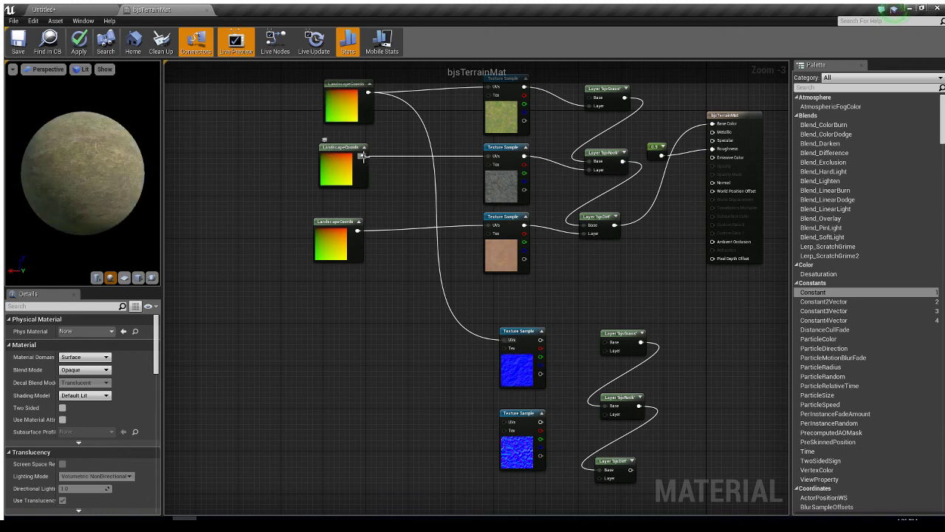
left_click_drag(363, 156, 502, 422)
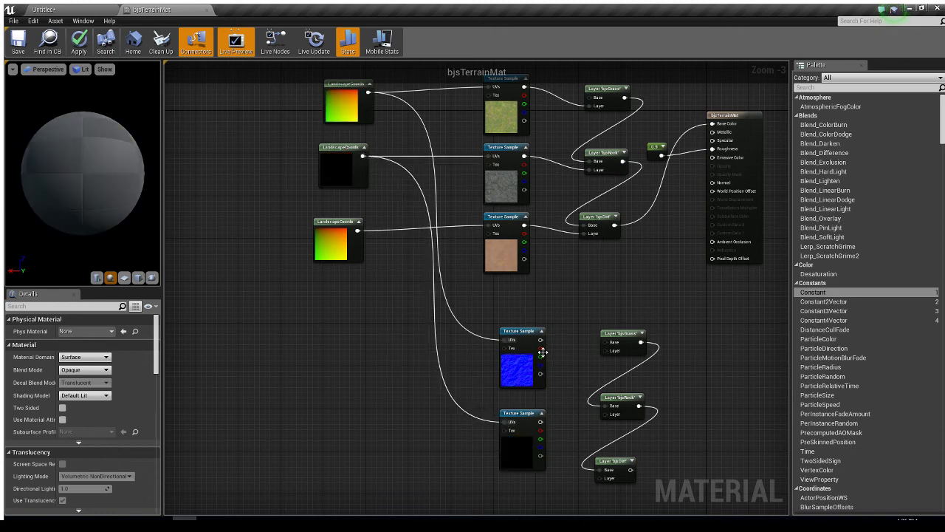
Connect the grass and rock normal samples to the Layer inputs of the duplicated bjsGrass and bjsRock nodes.
left_click_drag(541, 339, 605, 350)
scroll(603, 351, "up", 3)
right_click_drag(669, 425, 605, 277)
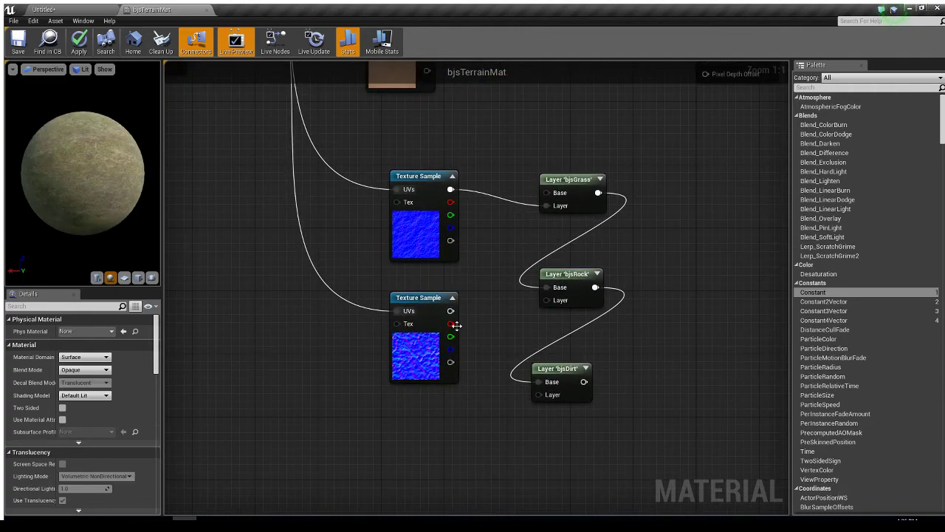
left_click_drag(450, 311, 494, 331)
left_click_drag(542, 300, 544, 300)
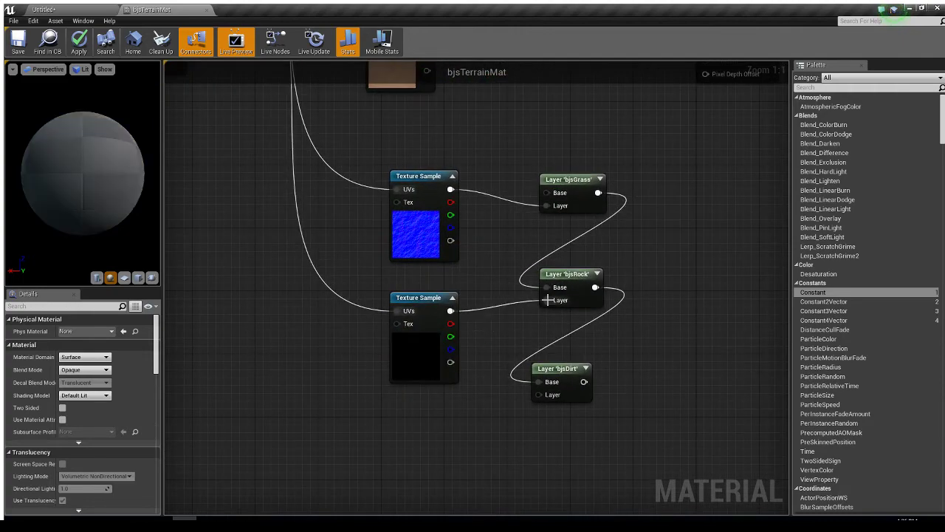
Connect the duplicated bjsDirt node's output to the material's Normal input and save bjsTerrainMat.
right_click_drag(615, 355, 397, 448)
left_click_drag(365, 474, 493, 179)
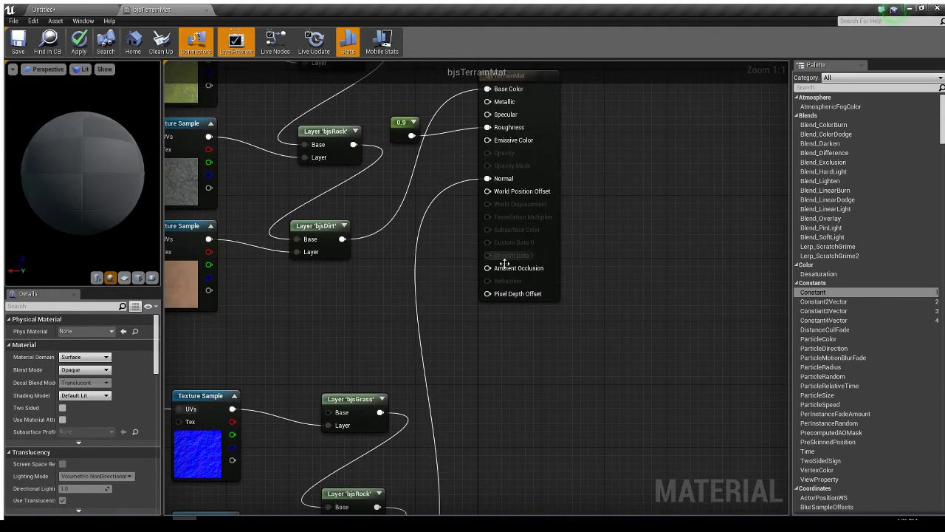
right_click_drag(459, 340, 695, 316)
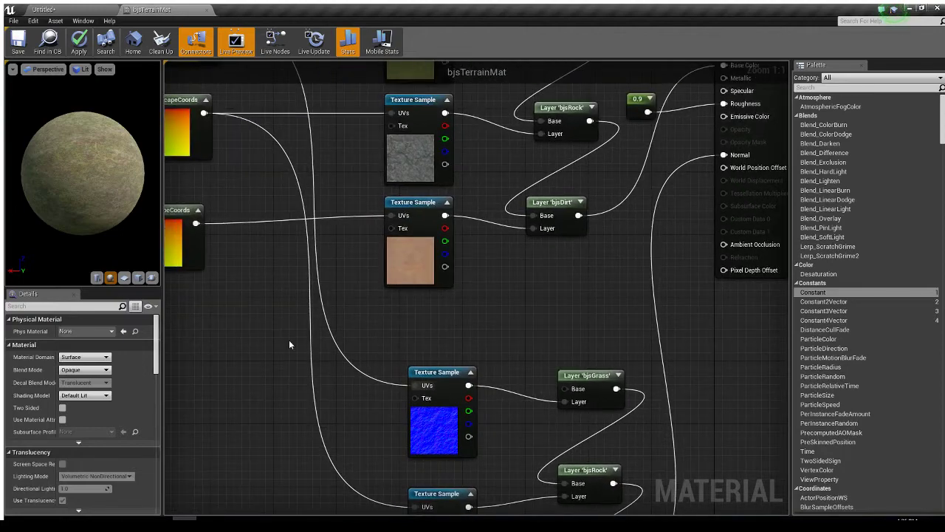
right_click_drag(269, 336, 418, 471)
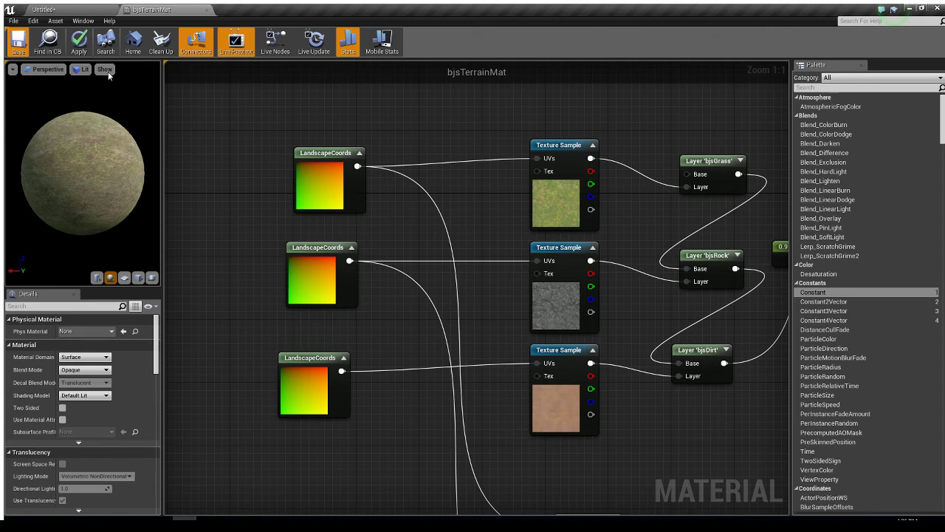
Return to the level and examine the landscape's grass surface up close.
left_click(71, 10)
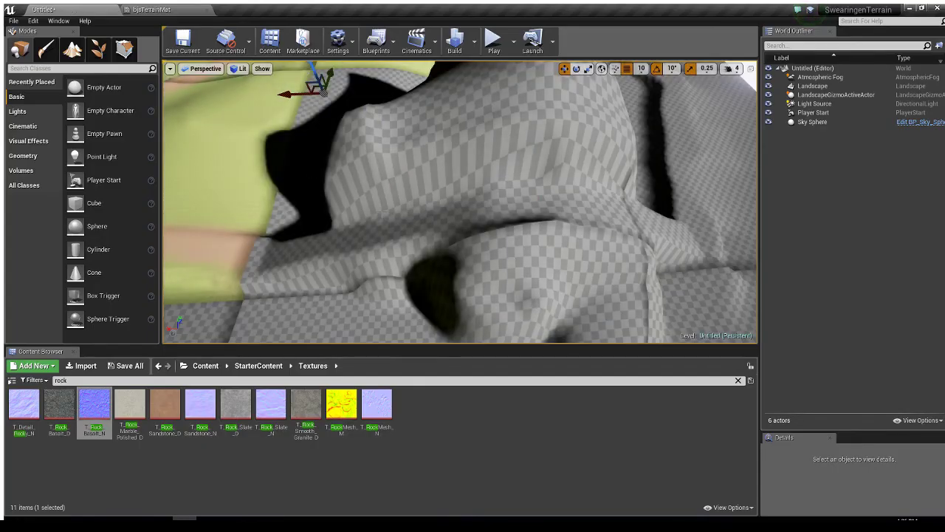
right_click_drag(398, 218, 187, 161)
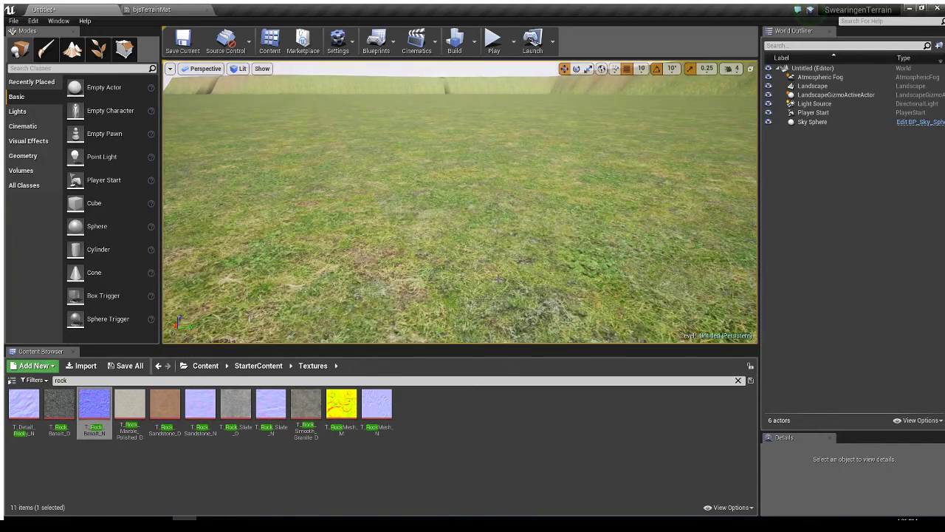
Set the Mapping Scale of the bjsGrass row's LandscapeCoords node to 10 and save the material.
left_click(184, 11)
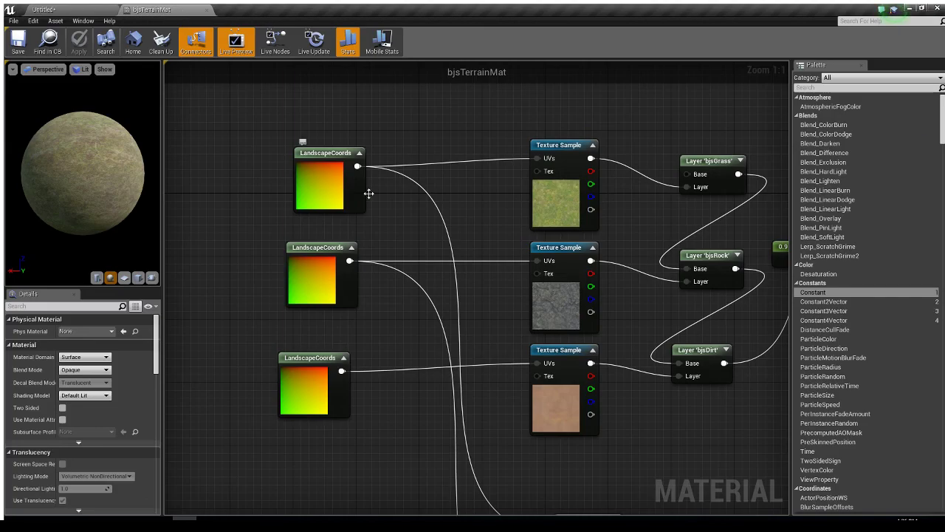
left_click(336, 155)
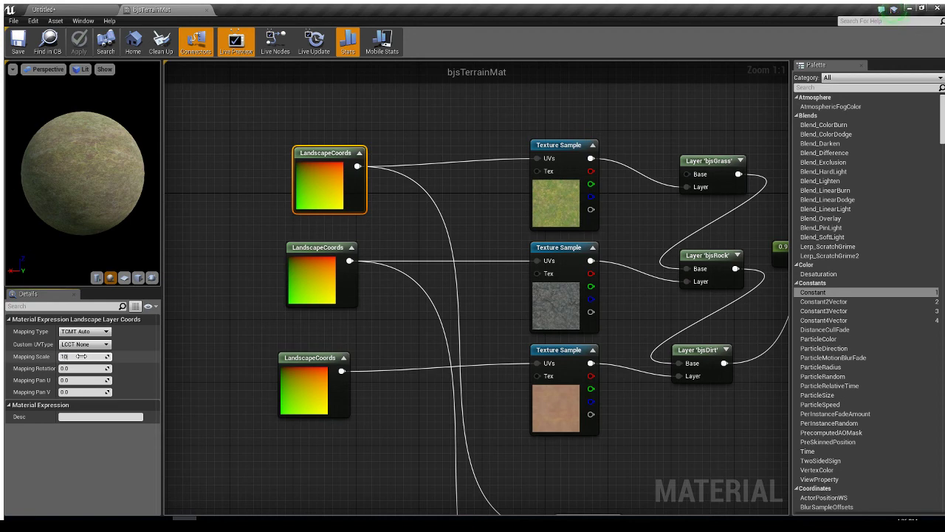
key("Return")
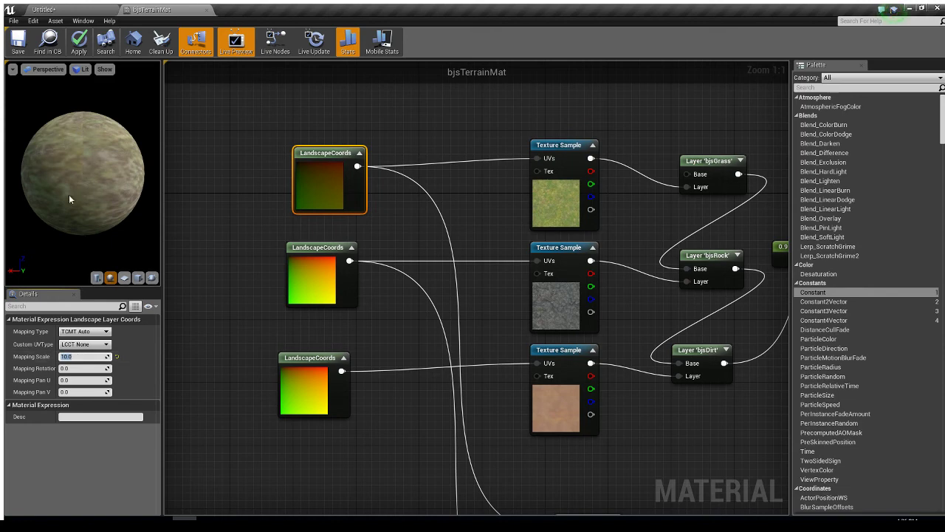
left_click(19, 41)
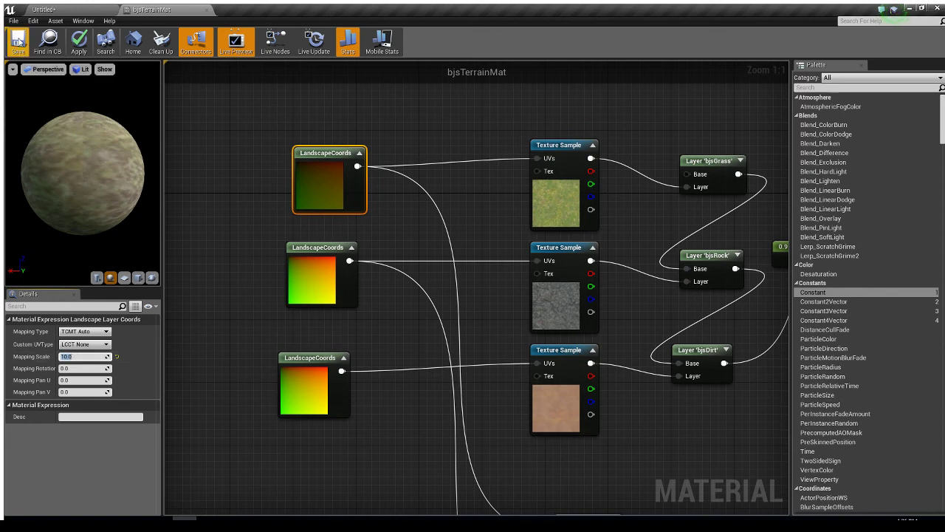
Inspect the rescaled grass texture in the level and run a brief play test with the vehicle.
left_click(85, 10)
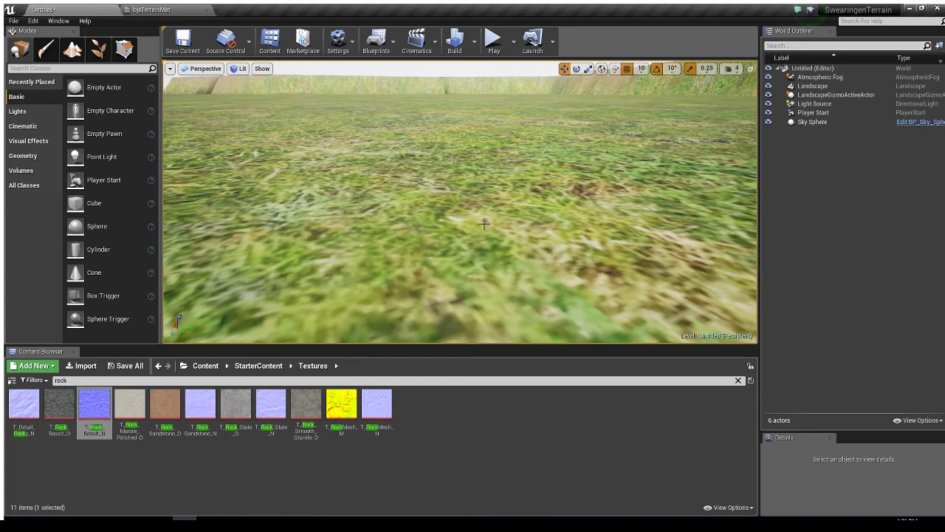
right_click_drag(479, 207, 471, 240)
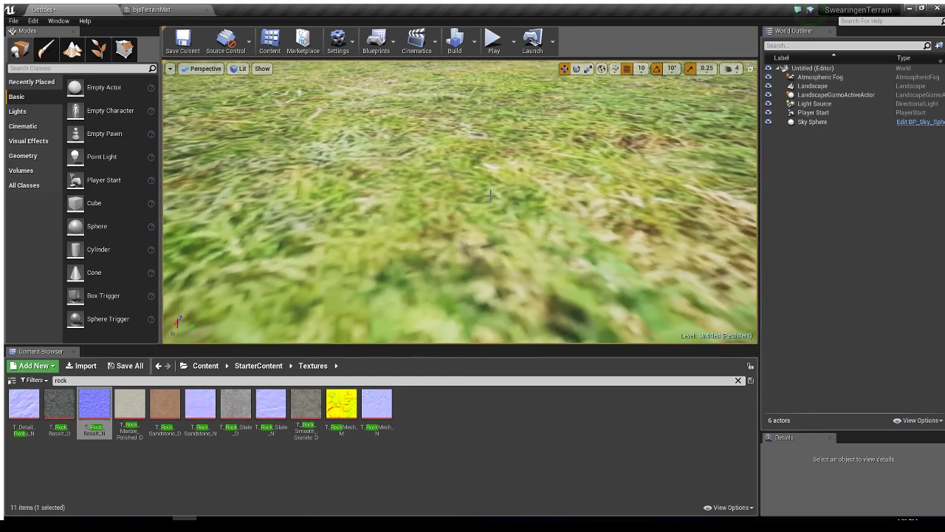
left_click(494, 44)
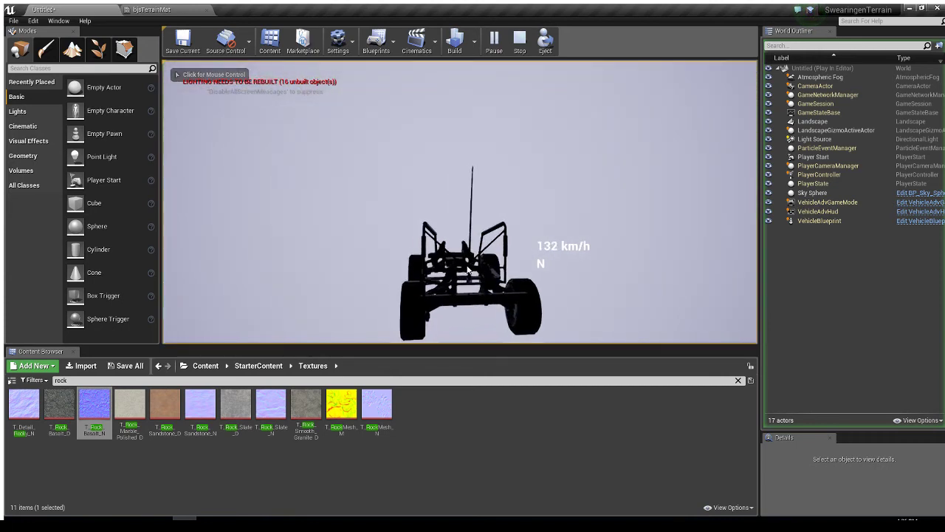
key("Escape")
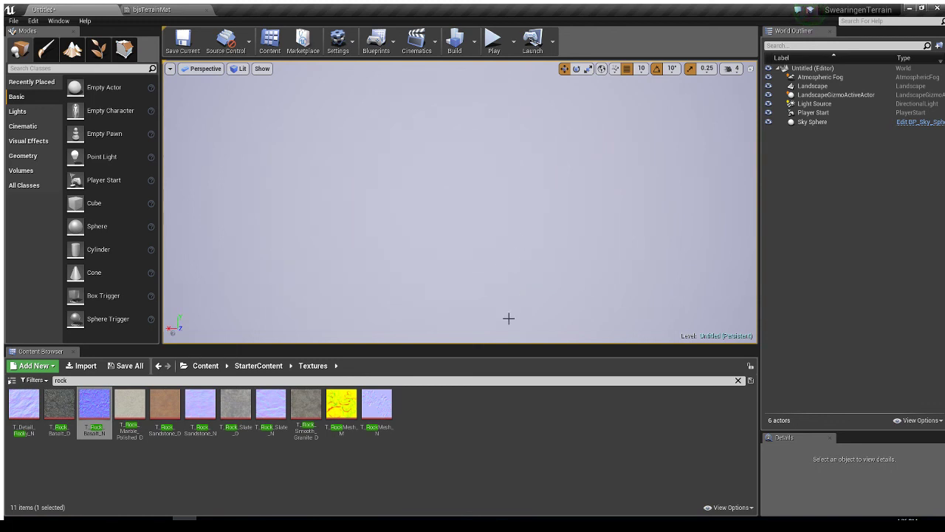
Raise the Player Start above the terrain to a Z location of about 822 cm and start a play test.
right_click_drag(460, 214, 610, 162)
key("w")
key("w")
key("s")
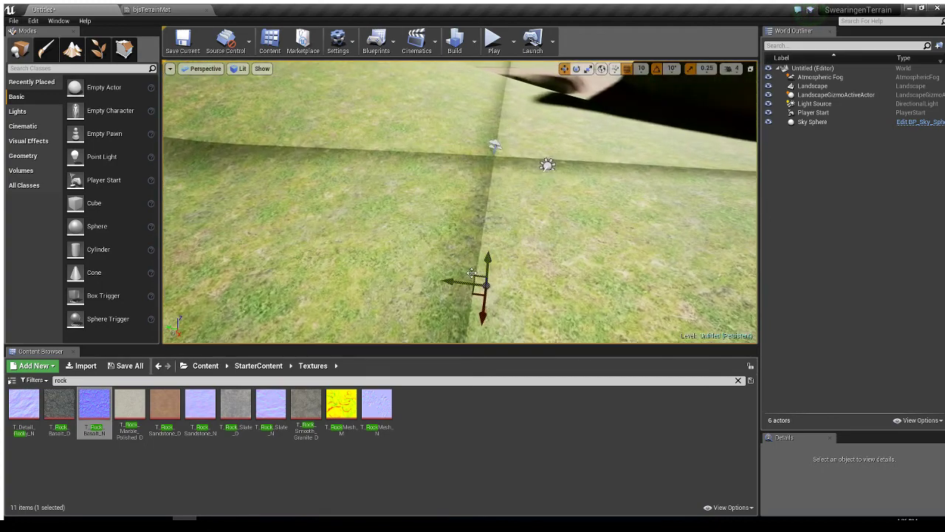
left_click(815, 113)
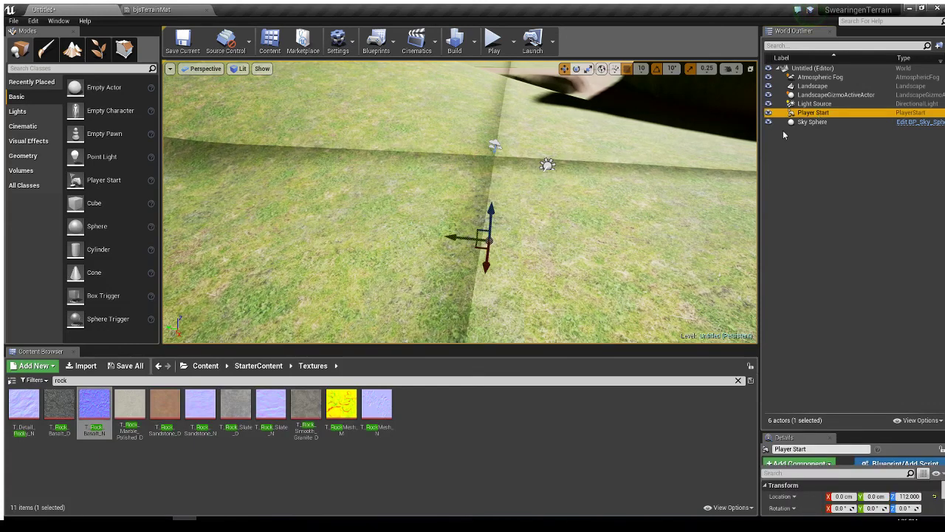
left_click_drag(489, 214, 512, 94)
left_click_drag(561, 211, 476, 179, "alt")
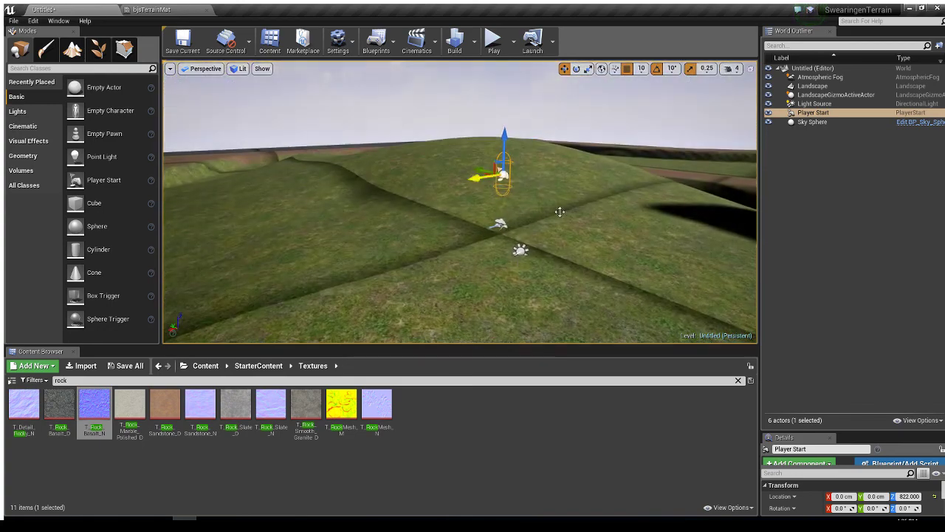
left_click(493, 43)
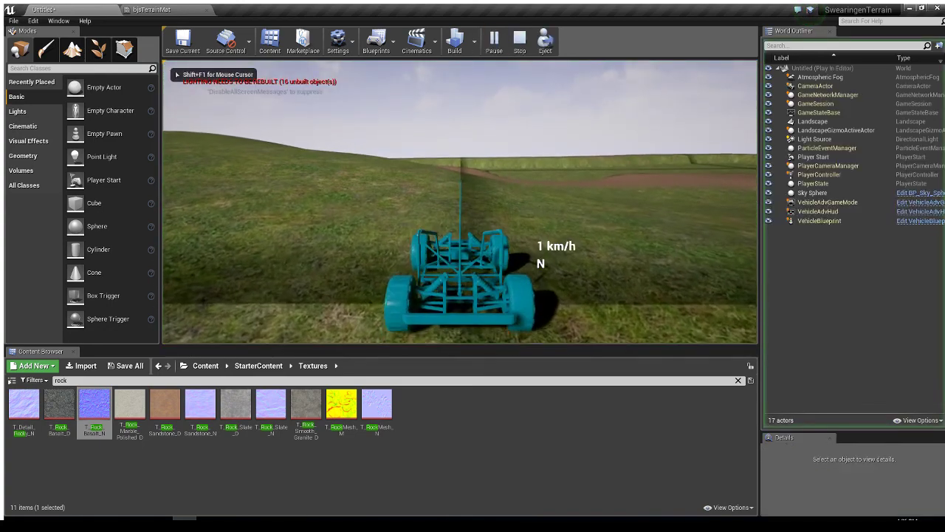
Drive the vehicle across the grassy hills toward the steep mountain to examine the grass texture at driving height.
key("w")
key("a")
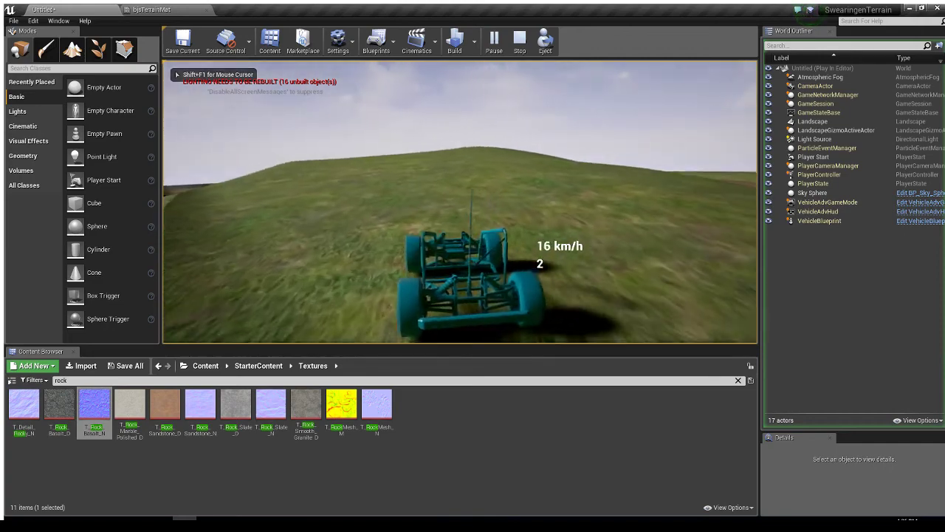
key("d")
key("w")
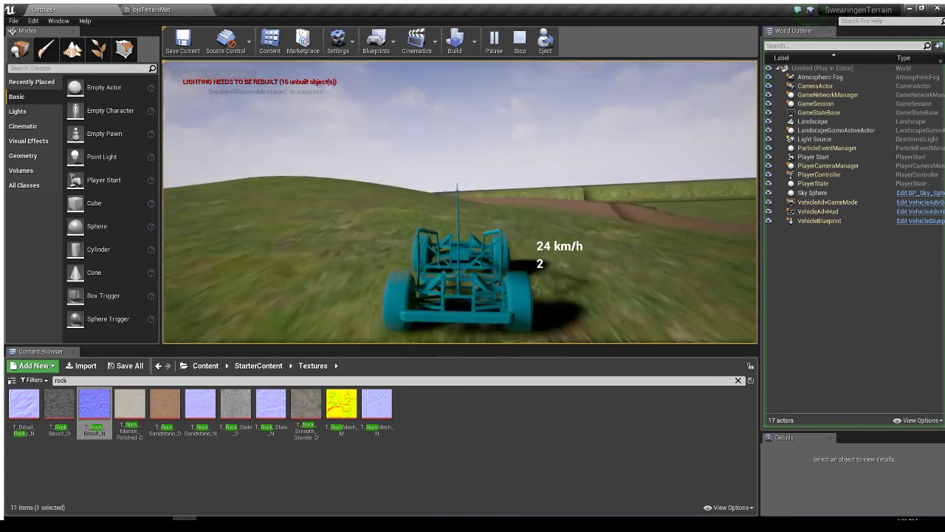
key("w")
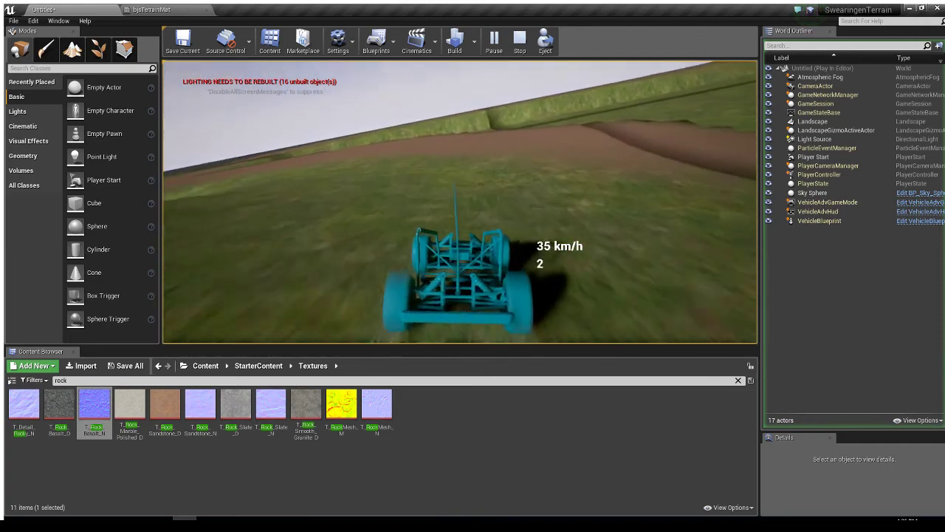
key("a")
key("a")
key("w")
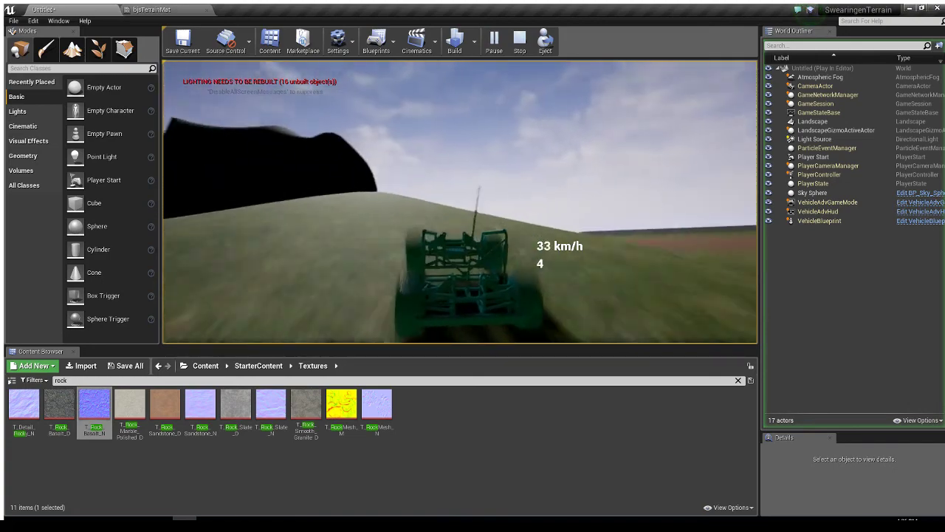
key("w")
key("d")
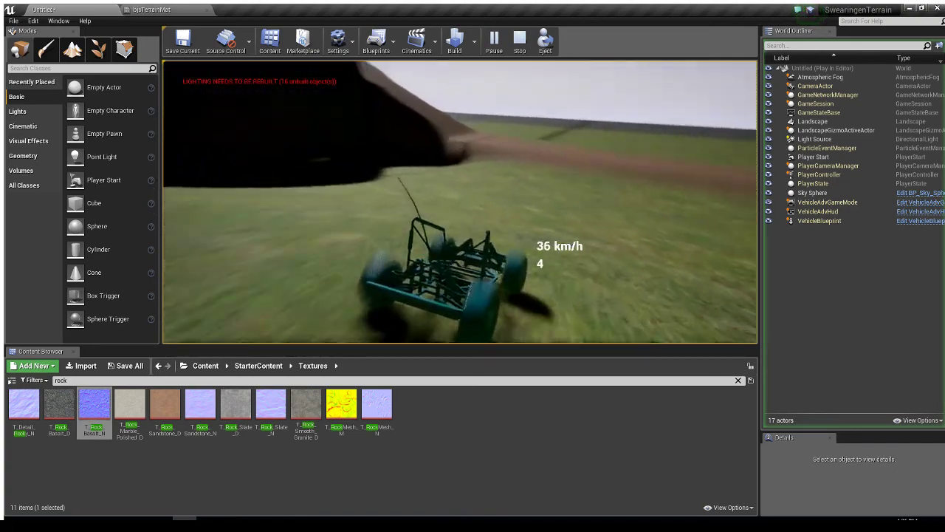
key("w")
key("a")
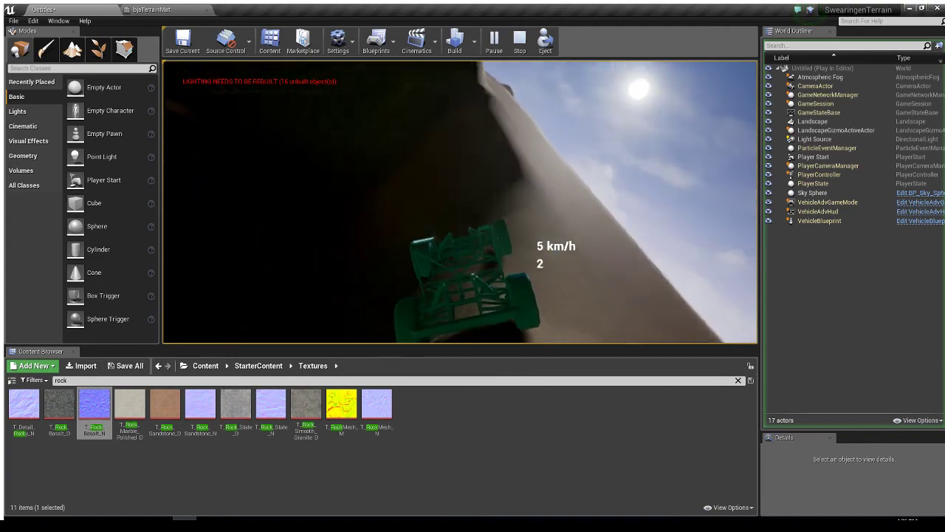
Back away from the steep slope, drive over the mountain pass and along the dirt ridge, and end the play test.
key("s")
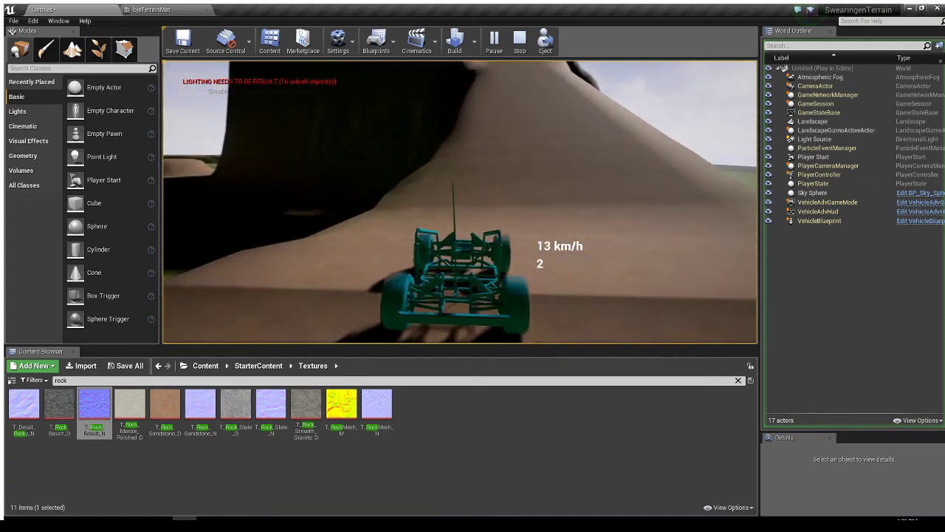
key("w")
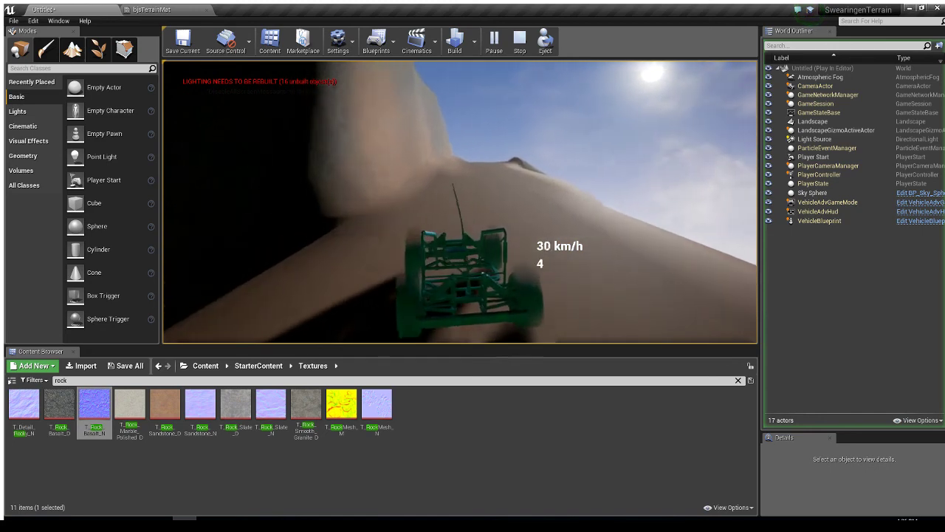
key("w")
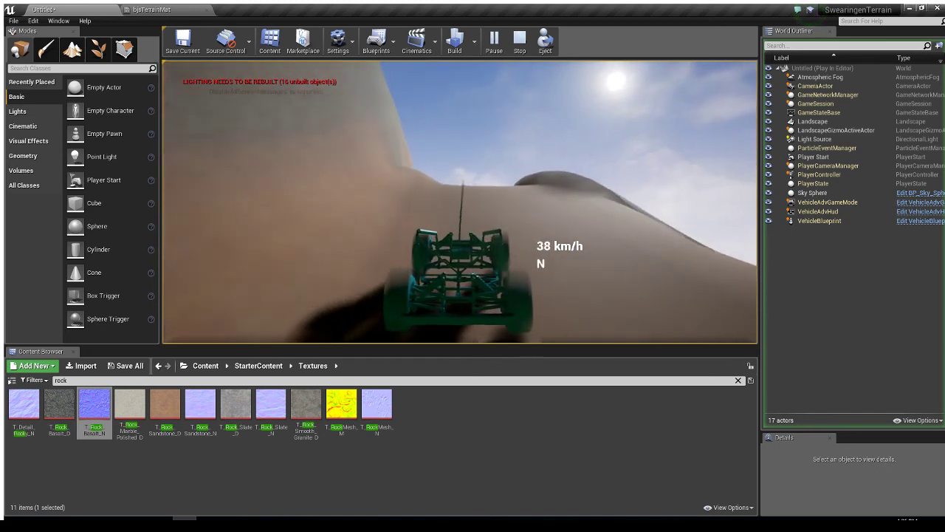
key("w")
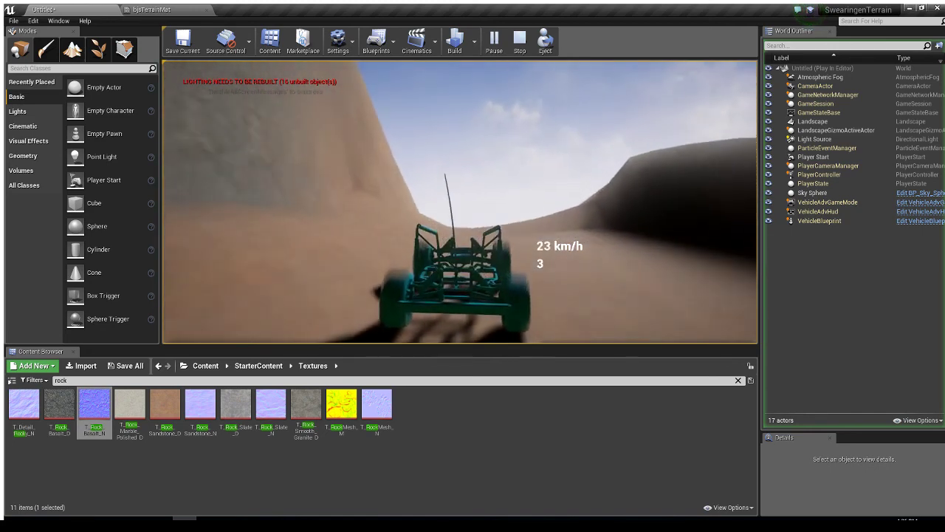
key("w")
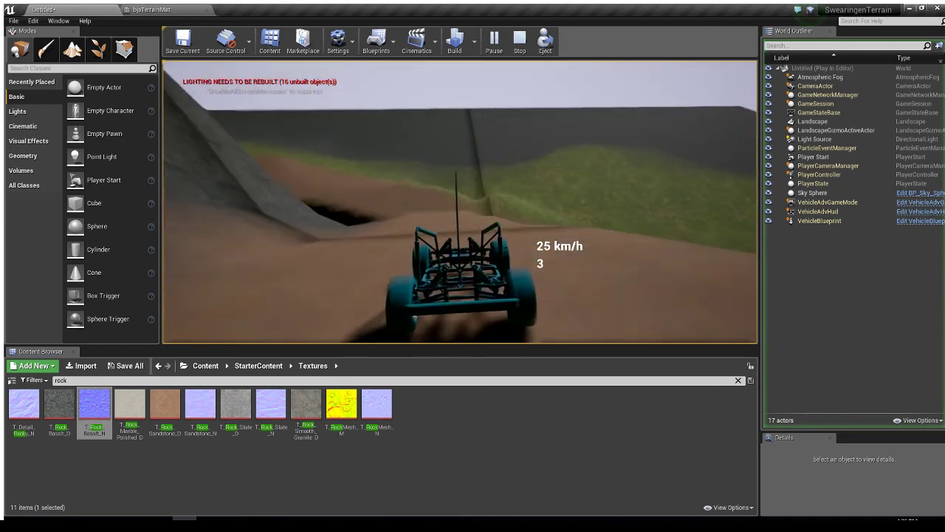
key("w")
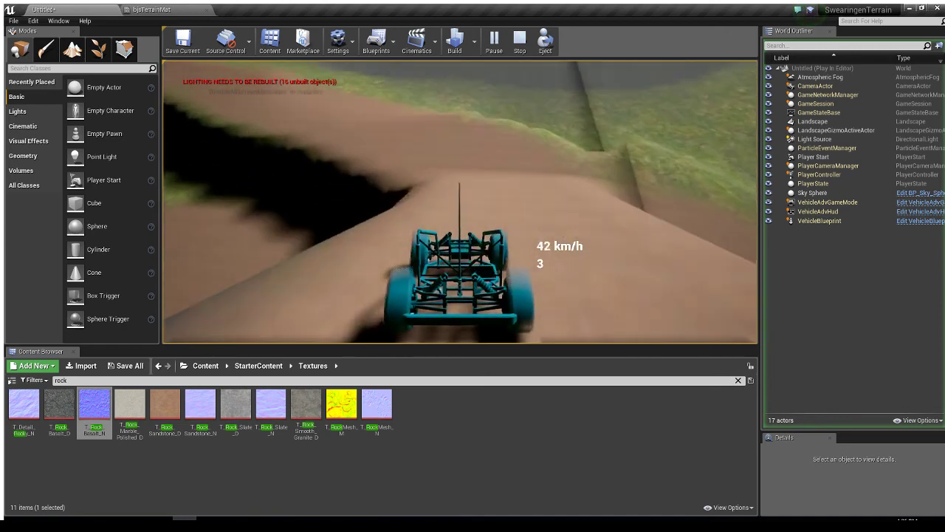
key("a")
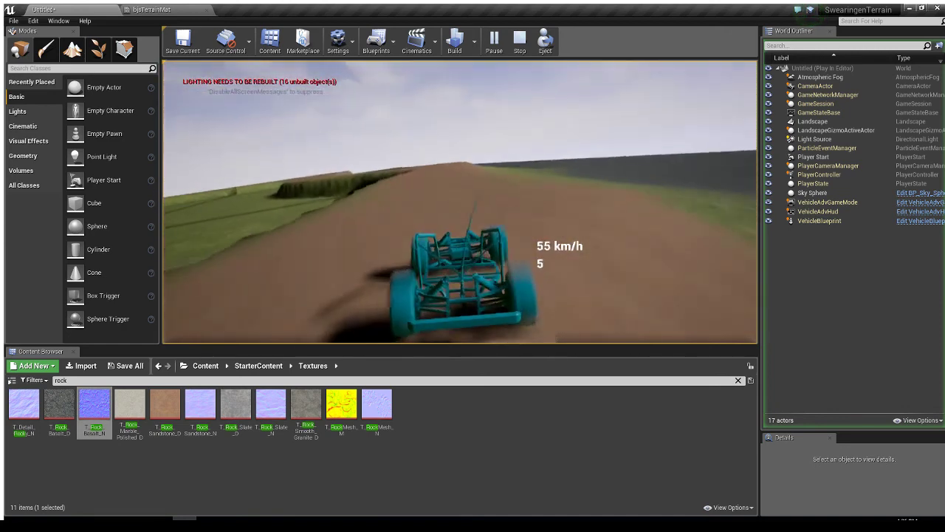
key("Escape")
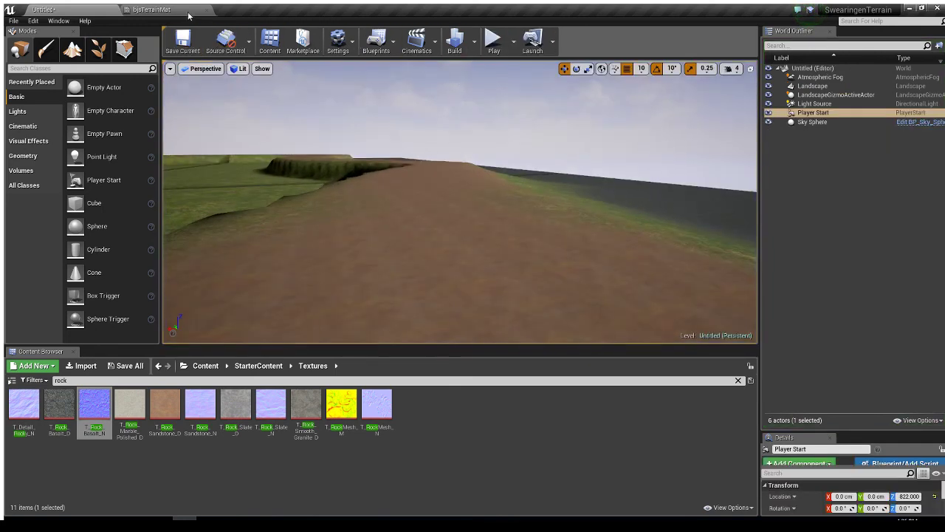
In the bjsTerrainMat graph, move the two normal-map Texture Samples and their three layer nodes up beneath the base color group.
left_click(147, 9)
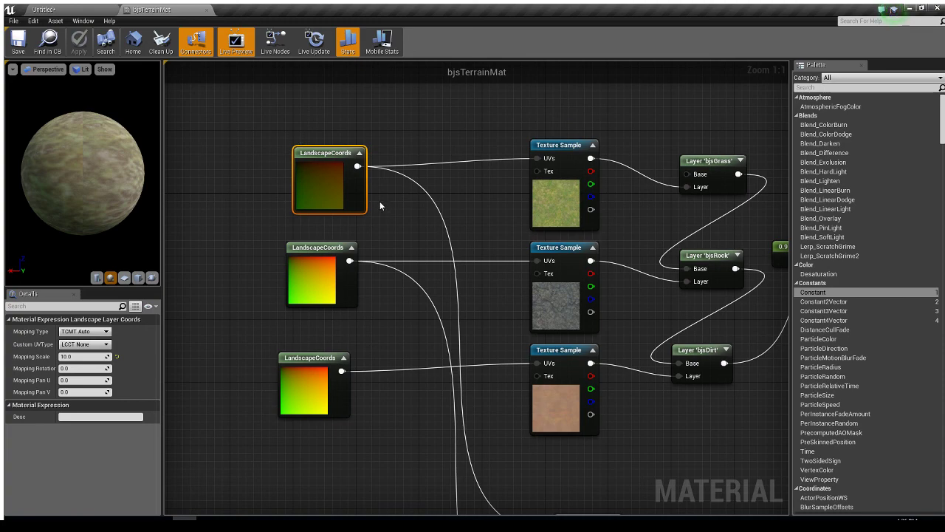
right_click_drag(493, 242, 363, 178)
scroll(427, 238, "down", 2)
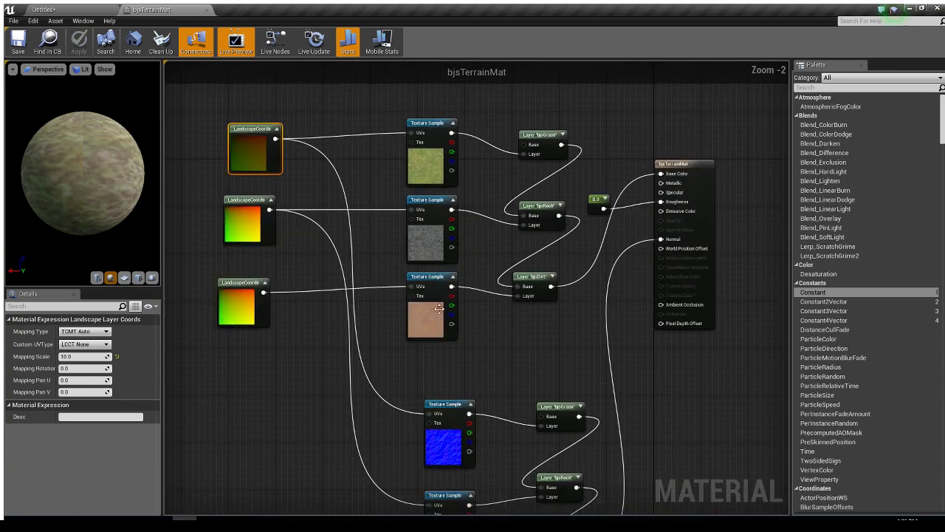
right_click_drag(438, 308, 456, 286)
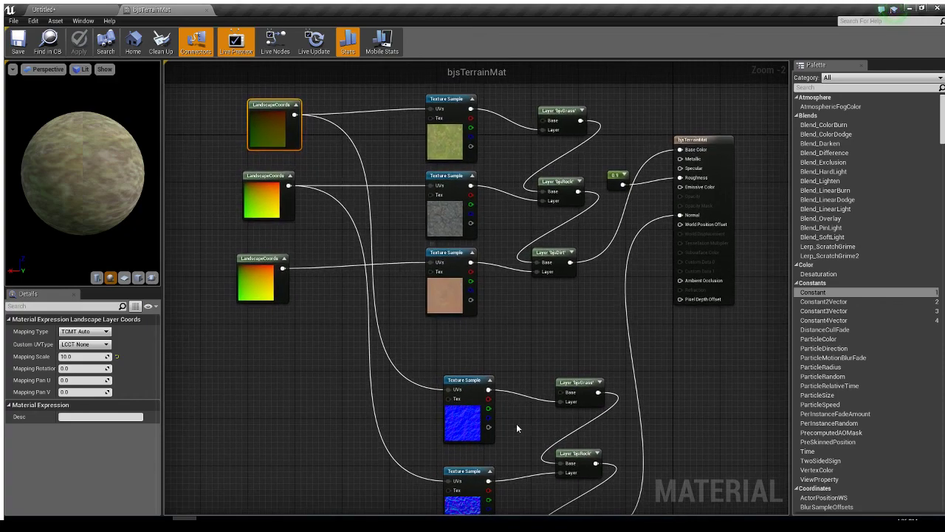
left_click_drag(415, 291, 592, 441)
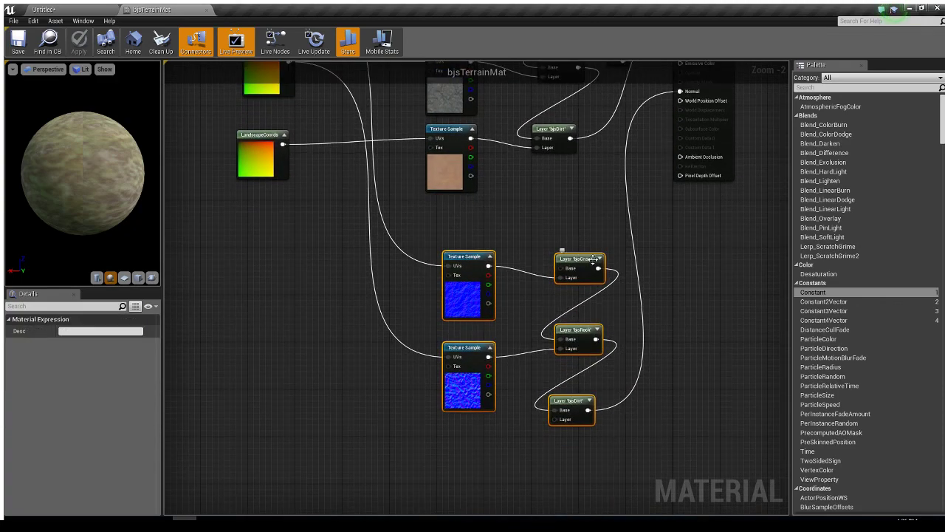
left_click_drag(592, 260, 573, 218)
right_click_drag(525, 191, 512, 321)
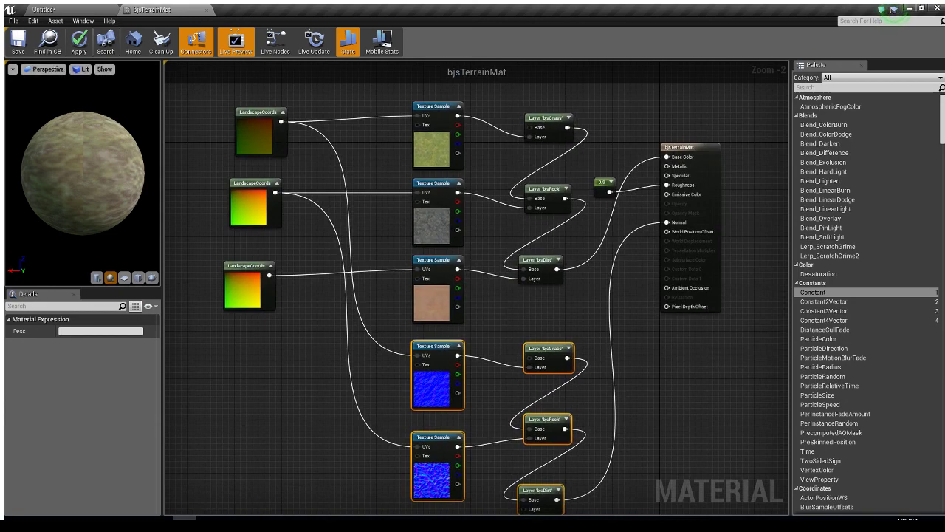